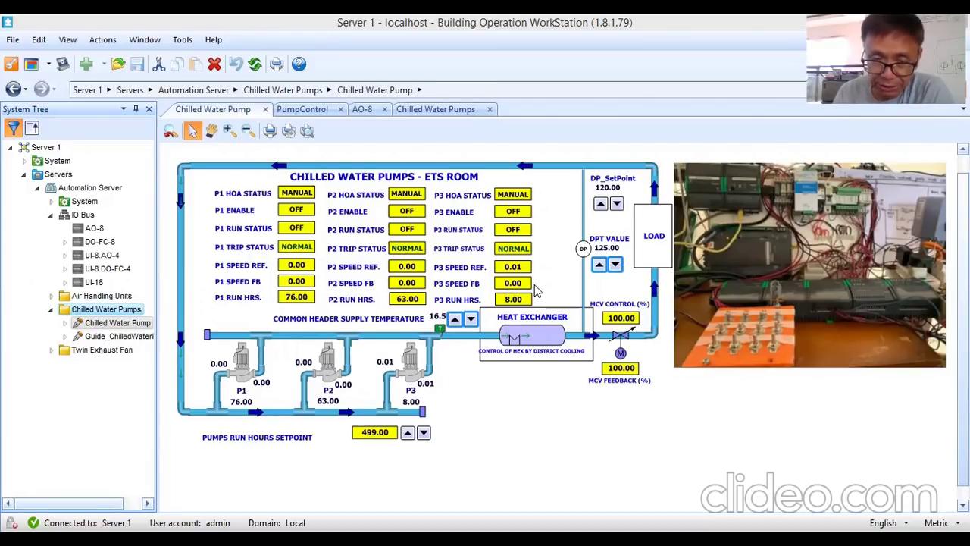
Read the chilled water pumps guide page, and reopen the Chilled Water Pump graphic with an enlarged view to examine it.
{"action": "left_click", "coordinate": [125, 338]}
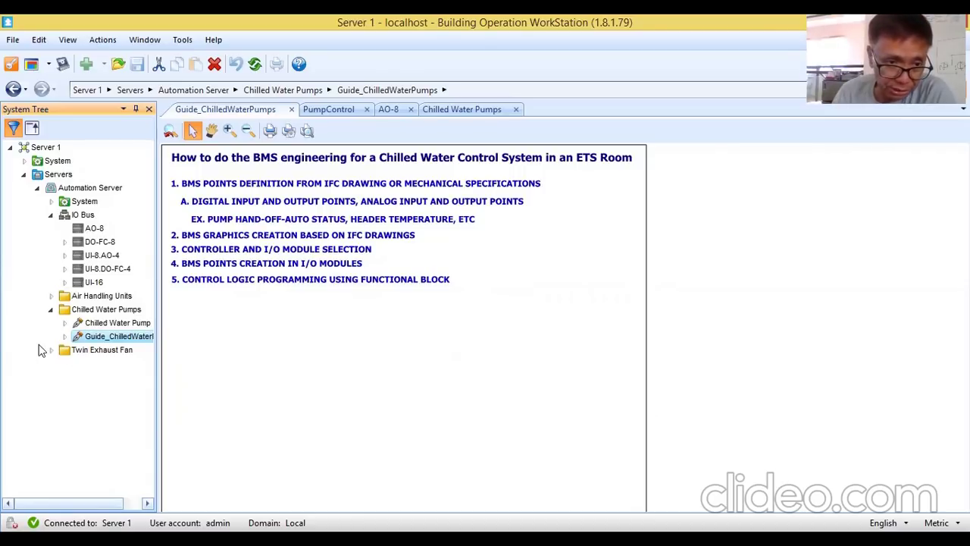
{"action": "left_click", "coordinate": [122, 322]}
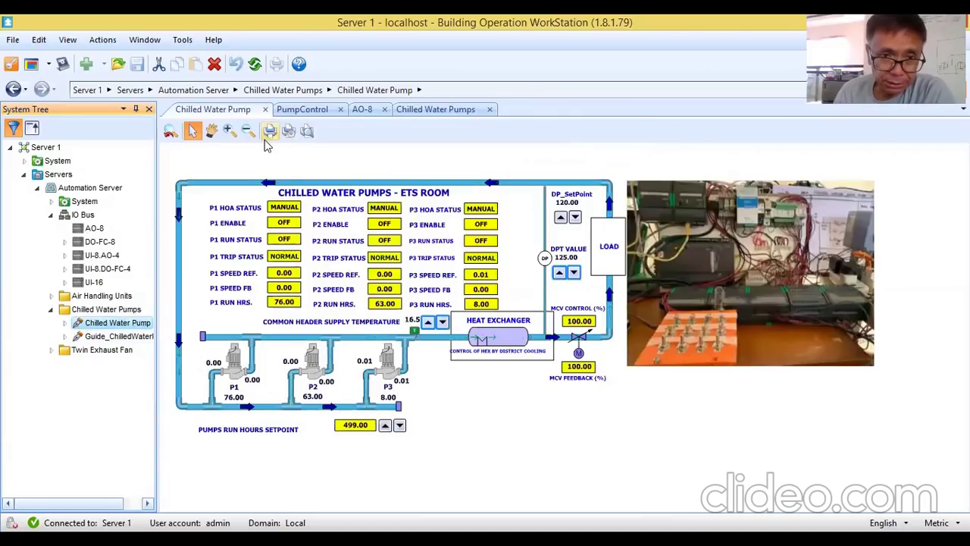
{"action": "left_click", "coordinate": [228, 131]}
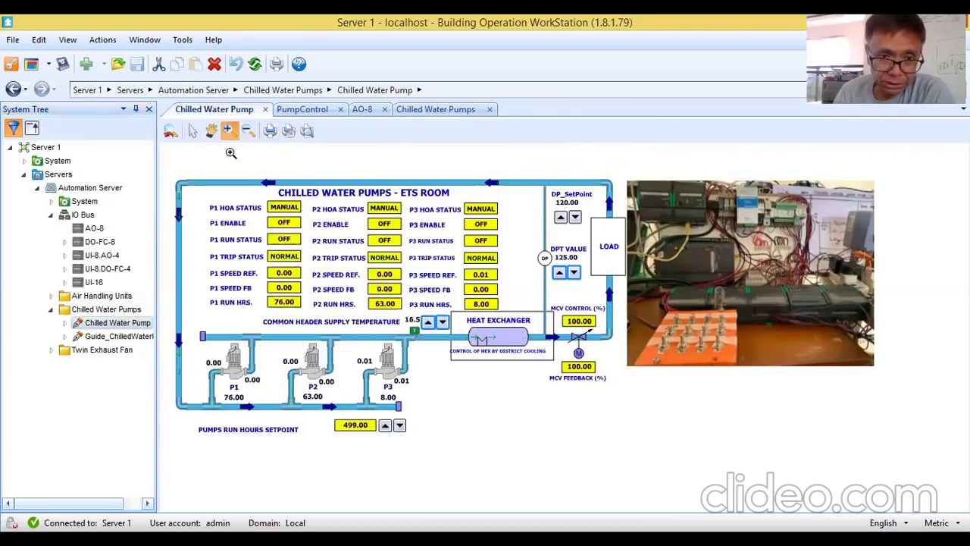
{"action": "left_click", "coordinate": [231, 153]}
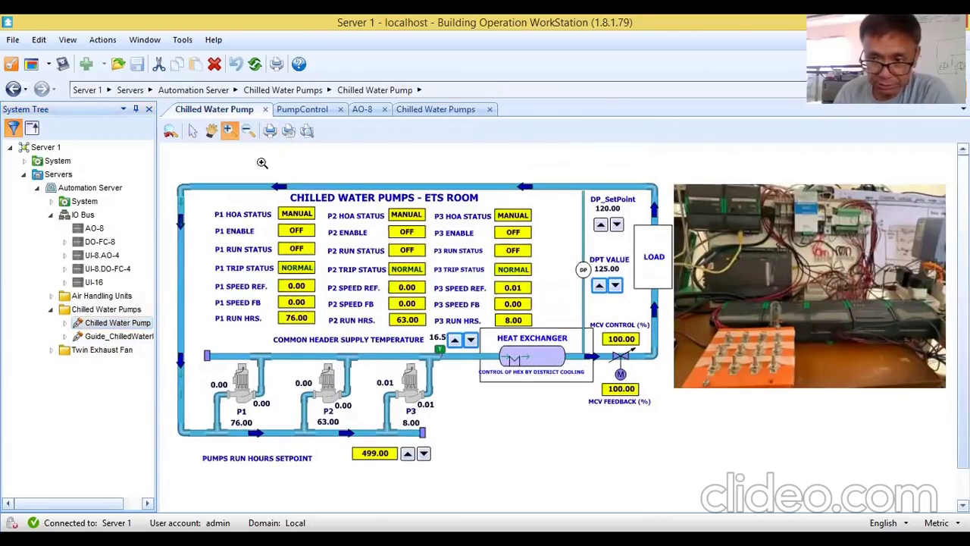
{"action": "left_click", "coordinate": [193, 131]}
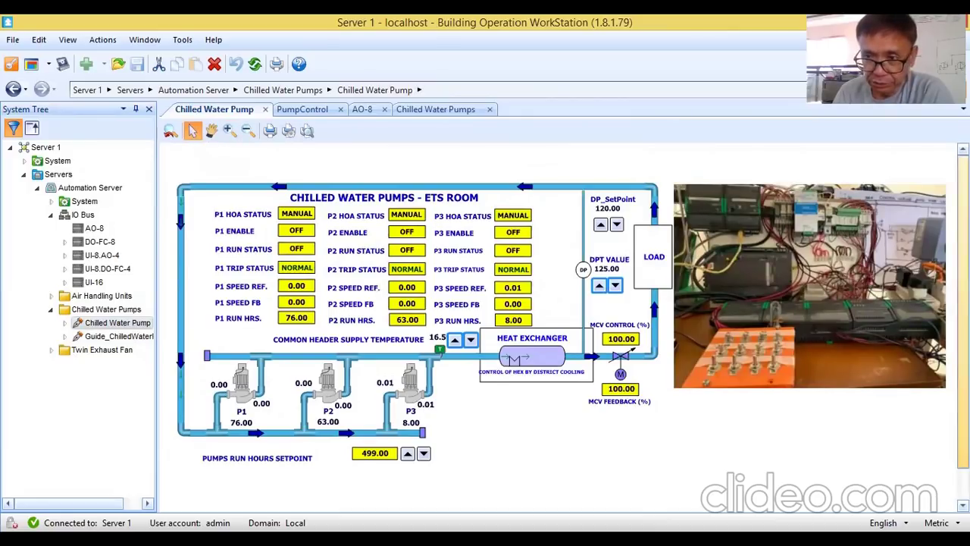
{"action": "scroll", "coordinate": [485, 303], "scroll_direction": "down", "scroll_amount": 2}
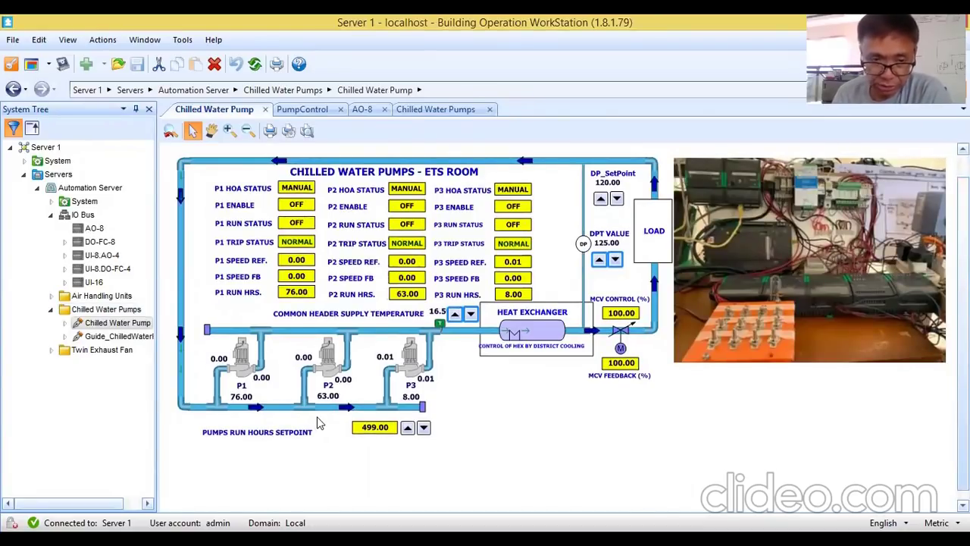
Open the PumpControl program and examine how the PumpDemand value and the pumps' HOA and trip status inputs feed the logic.
{"action": "left_click", "coordinate": [322, 112]}
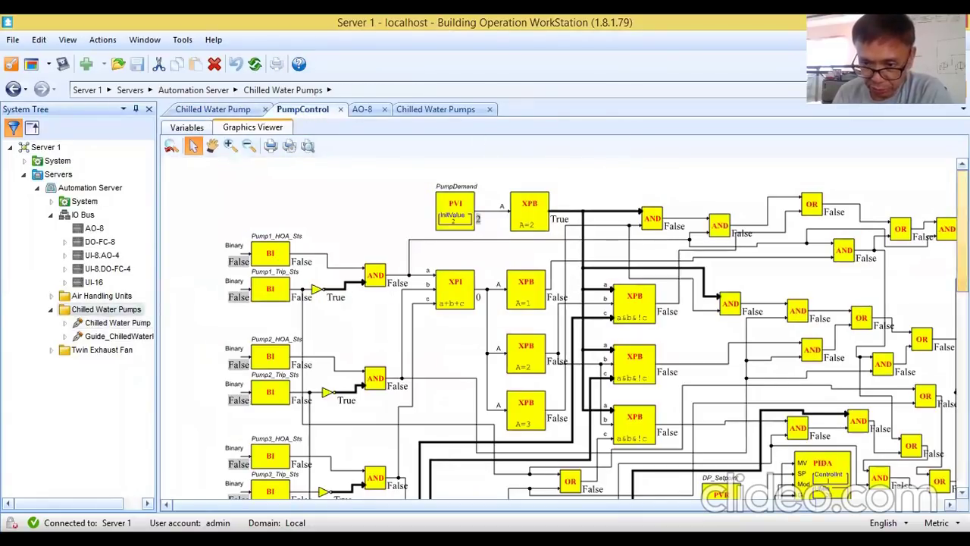
{"action": "scroll", "coordinate": [591, 329], "scroll_direction": "down", "scroll_amount": 2}
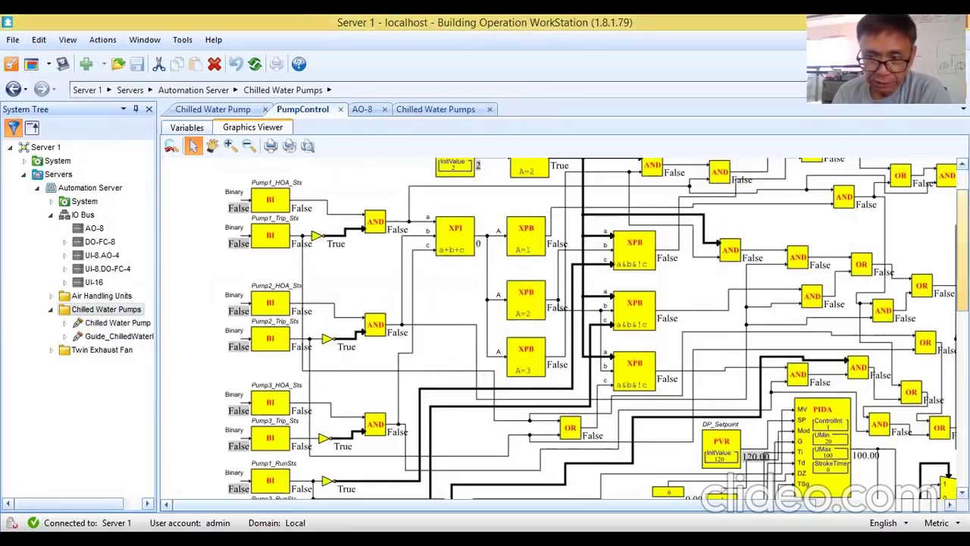
{"action": "scroll", "coordinate": [591, 329], "scroll_direction": "up", "scroll_amount": 2}
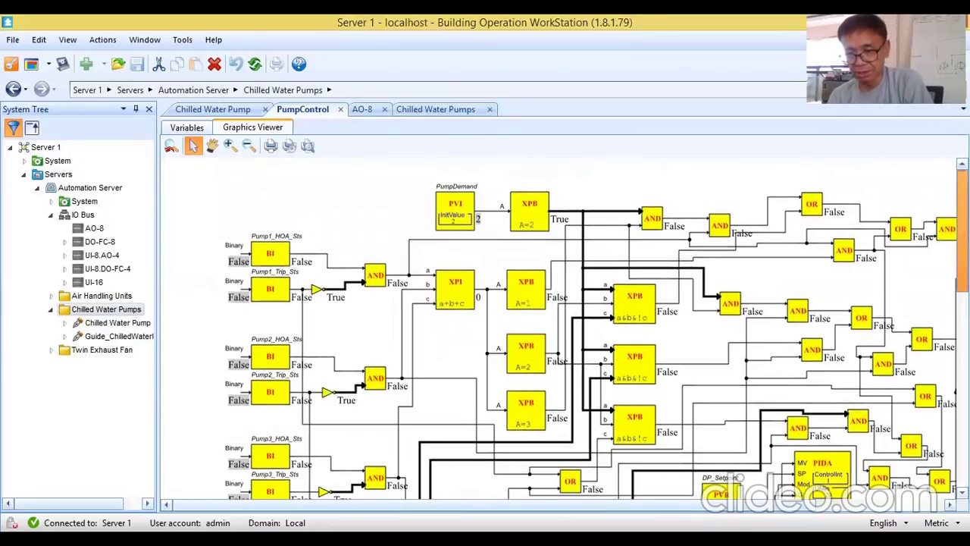
{"action": "scroll", "coordinate": [591, 329], "scroll_direction": "down", "scroll_amount": 4}
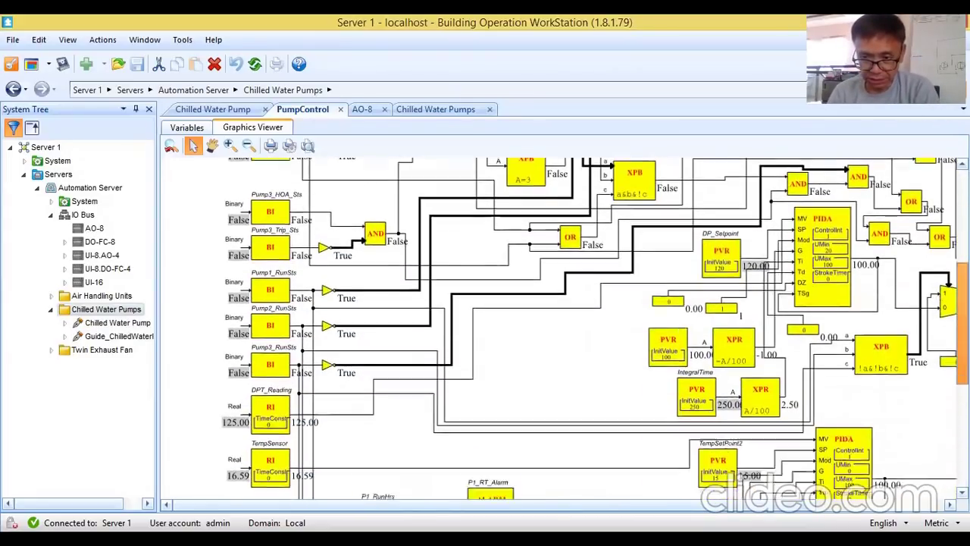
{"action": "scroll", "coordinate": [822, 193], "scroll_direction": "up", "scroll_amount": 4}
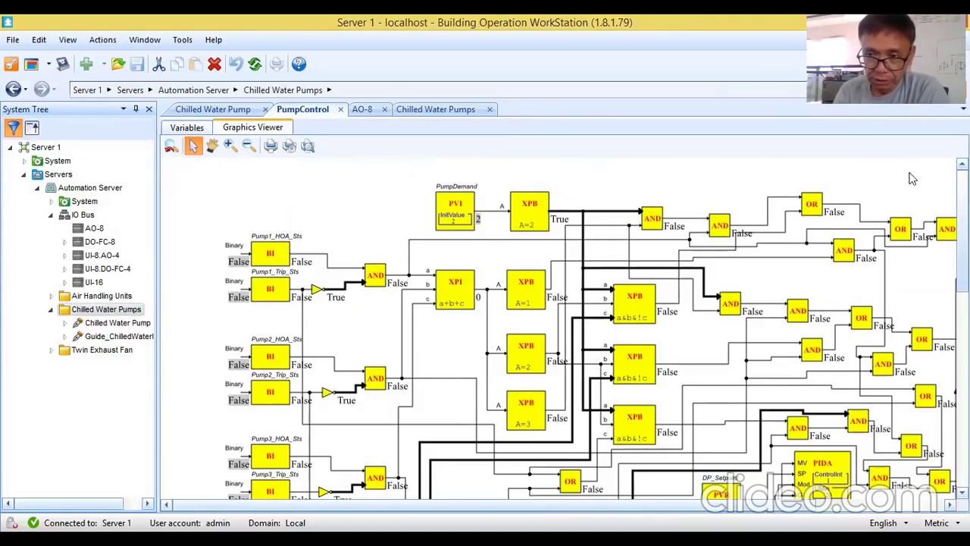
{"action": "left_click_drag", "start_coordinate": [963, 189], "coordinate": [963, 224]}
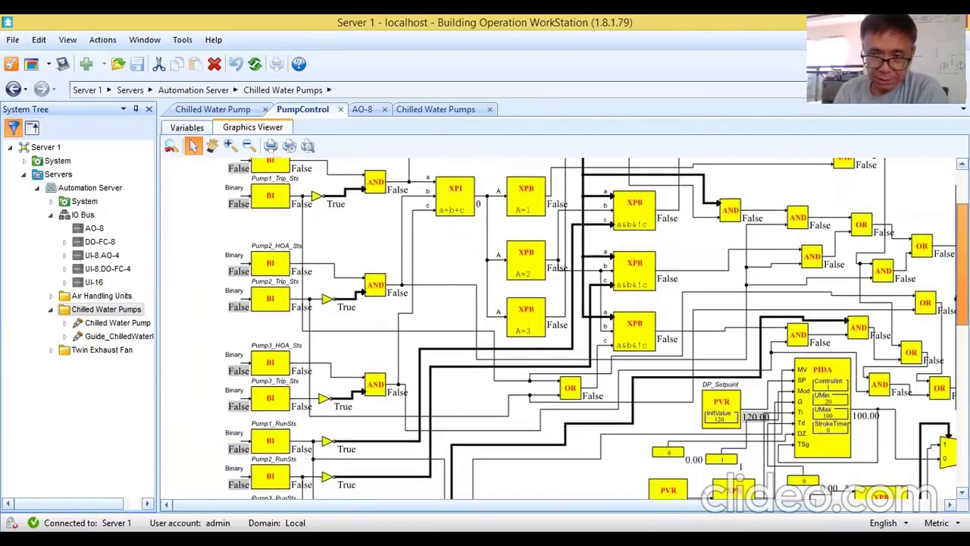
{"action": "left_click_drag", "start_coordinate": [963, 225], "coordinate": [963, 229]}
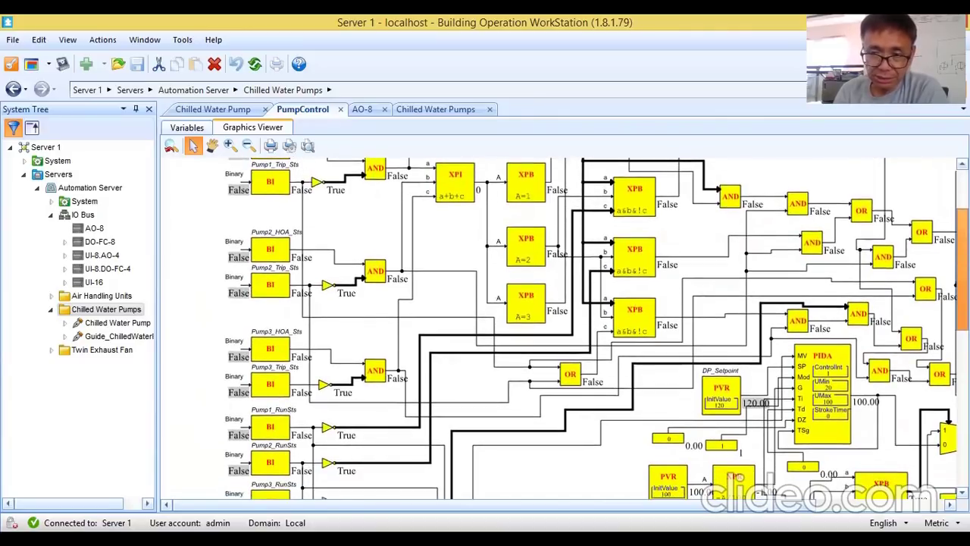
{"action": "left_click_drag", "start_coordinate": [963, 229], "coordinate": [963, 228]}
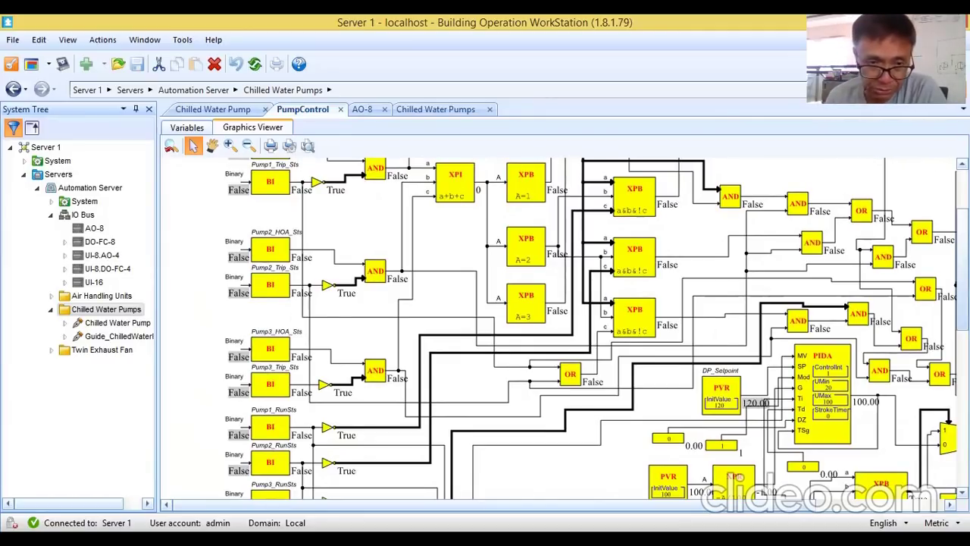
Examine the pump run status, DPT_Reading and TempSensor inputs, along with the run-hours and alarm blocks of the three pumps.
{"action": "left_click_drag", "start_coordinate": [963, 270], "coordinate": [944, 320]}
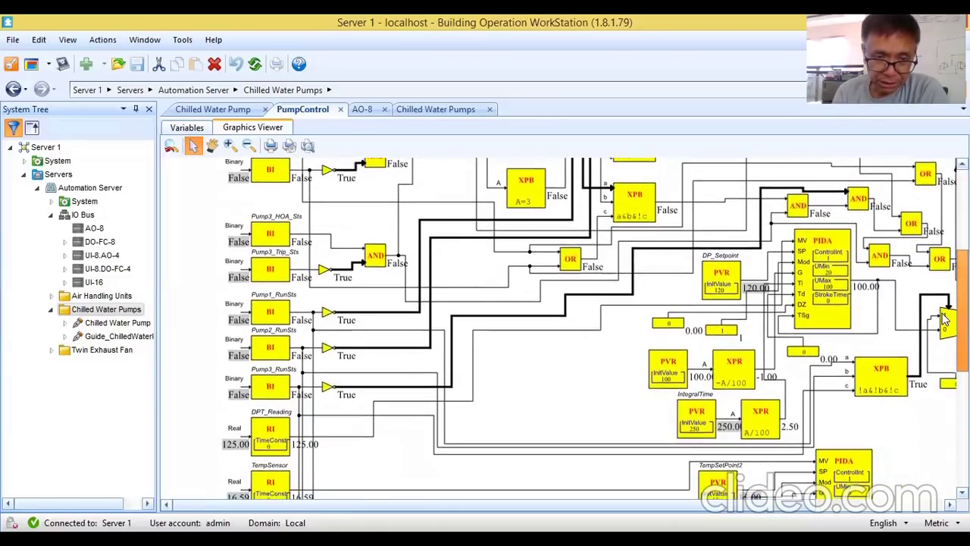
{"action": "left_click_drag", "start_coordinate": [943, 320], "coordinate": [945, 419]}
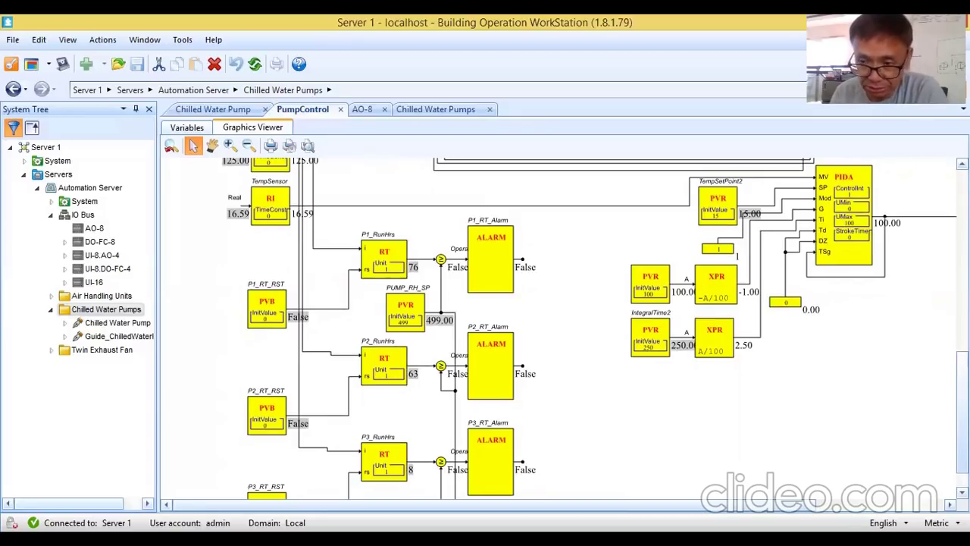
{"action": "scroll", "coordinate": [962, 410], "scroll_direction": "up", "scroll_amount": 3}
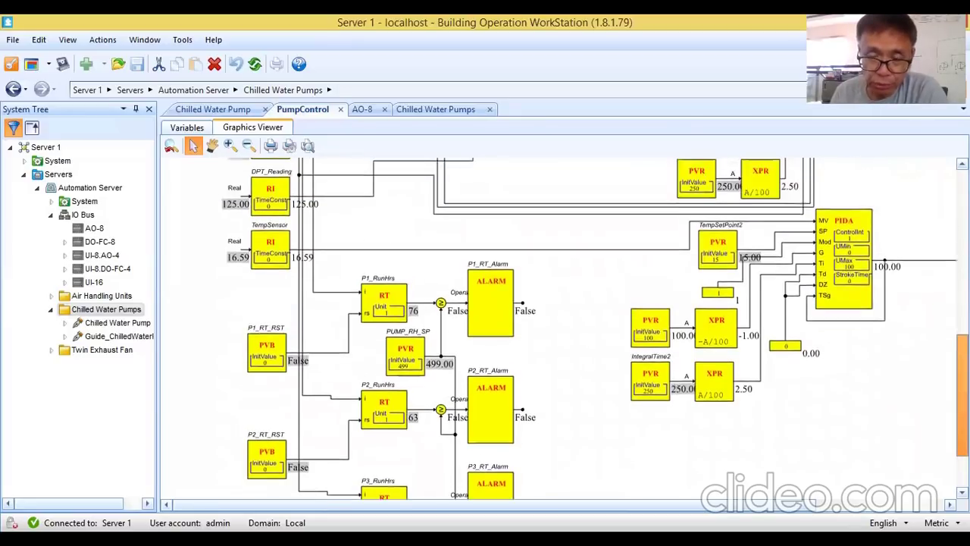
{"action": "scroll", "coordinate": [962, 409], "scroll_direction": "up", "scroll_amount": 4}
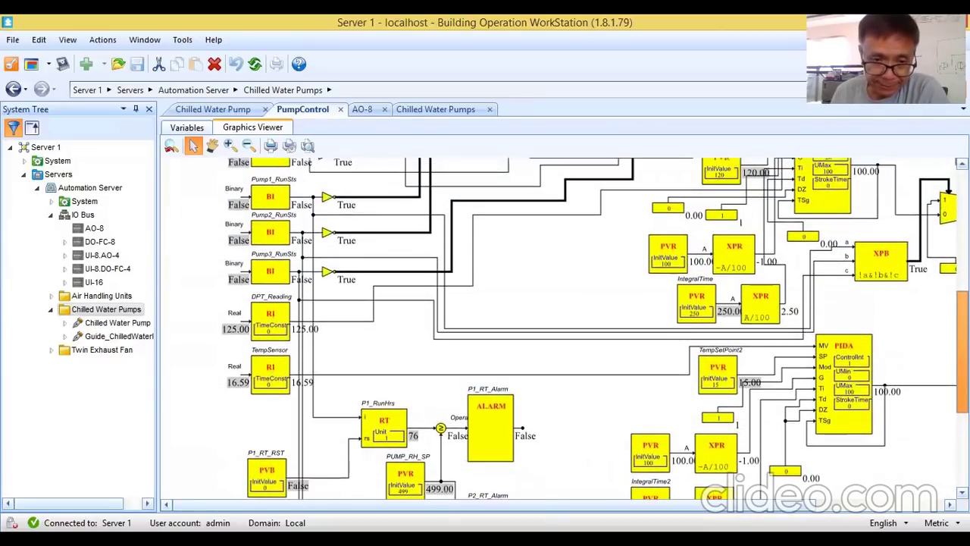
{"action": "scroll", "coordinate": [962, 409], "scroll_direction": "down", "scroll_amount": 1}
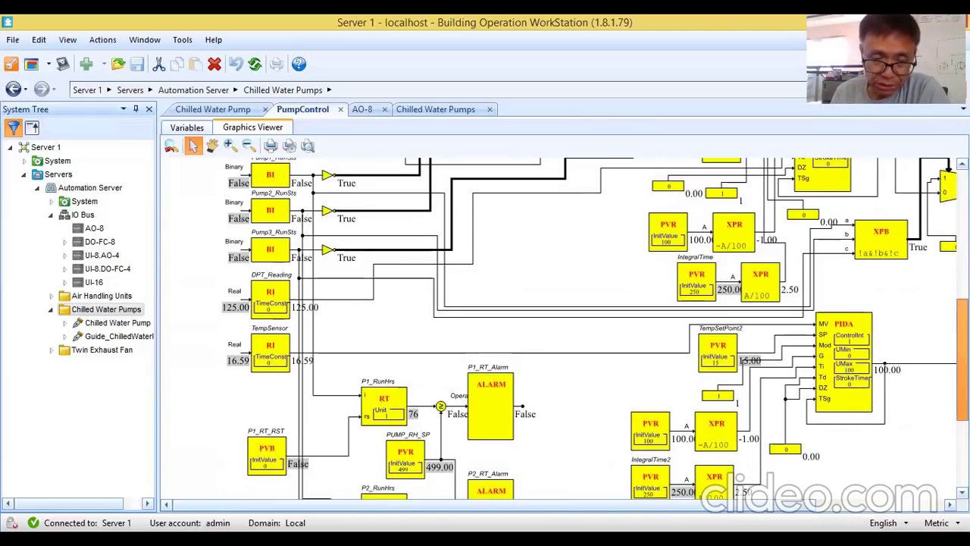
{"action": "scroll", "coordinate": [588, 328], "scroll_direction": "up", "scroll_amount": 1}
{"action": "scroll", "coordinate": [561, 325], "scroll_direction": "down", "scroll_amount": 4}
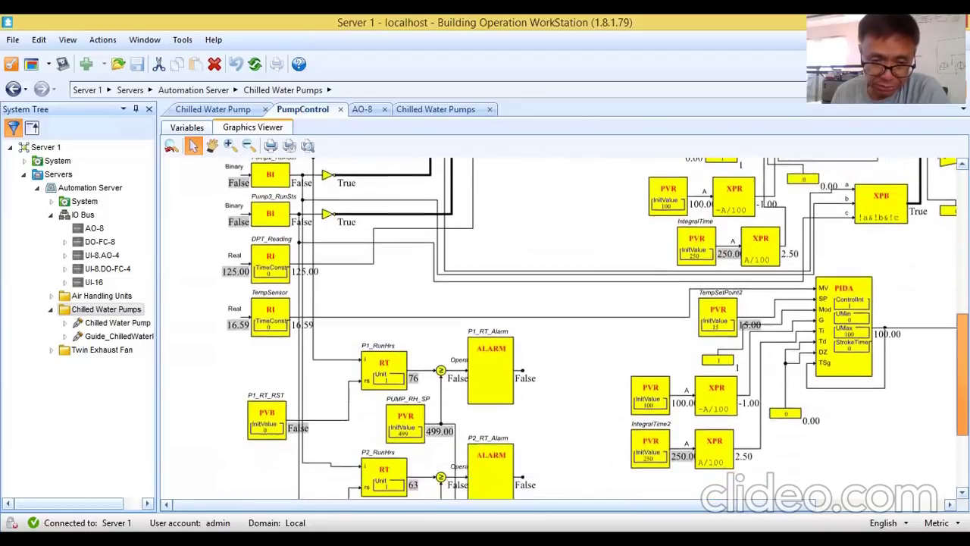
{"action": "scroll", "coordinate": [561, 326], "scroll_direction": "up", "scroll_amount": 3}
{"action": "scroll", "coordinate": [203, 493], "scroll_direction": "up", "scroll_amount": 4}
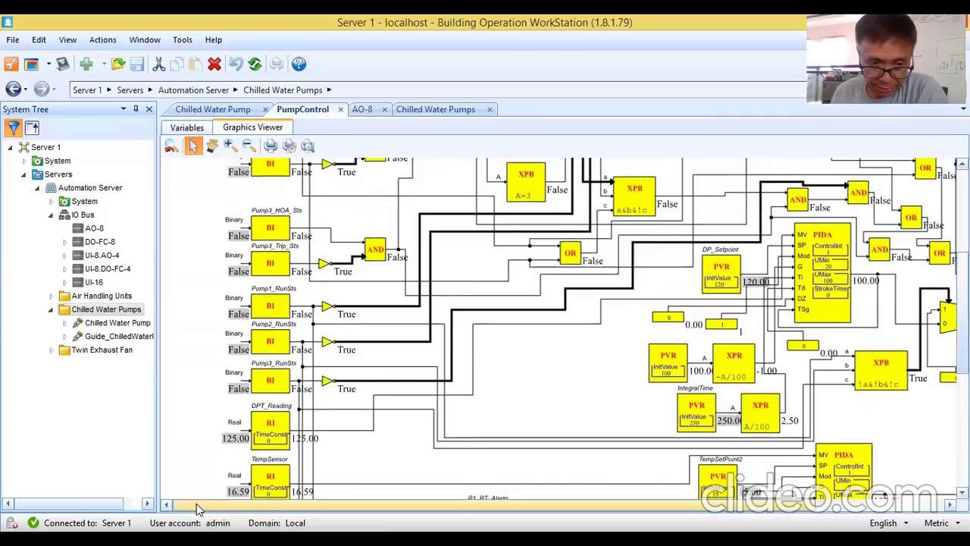
Examine the two PIDA loops for DP_Setpoint and TempSetPoint2, including the pump speed switch and the MCV_Control output.
{"action": "left_click_drag", "start_coordinate": [199, 504], "coordinate": [327, 503]}
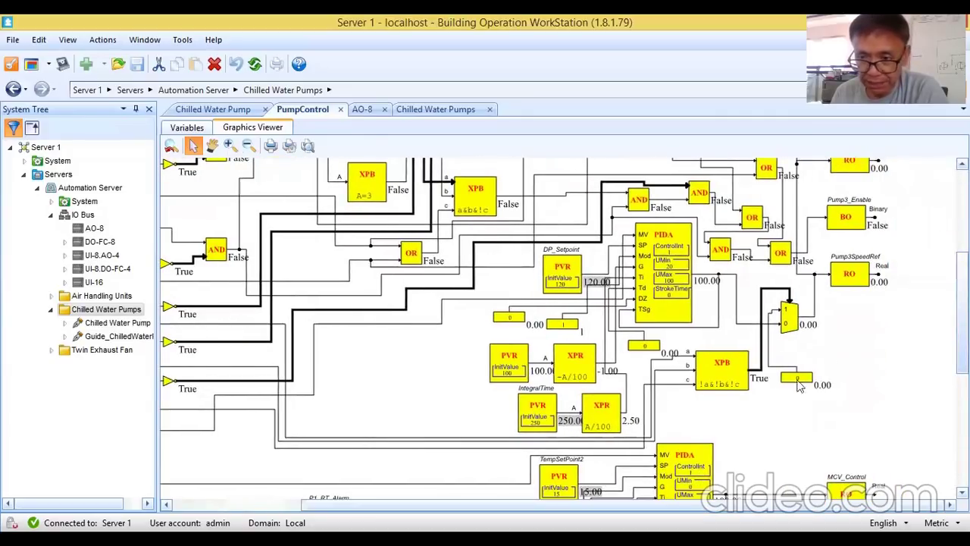
{"action": "left_click_drag", "start_coordinate": [963, 311], "coordinate": [962, 358]}
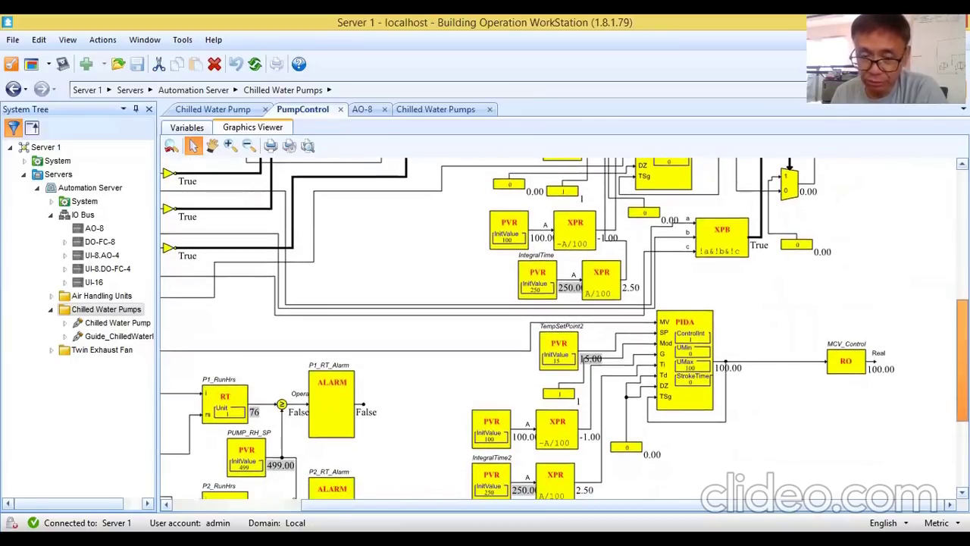
{"action": "scroll", "coordinate": [564, 328], "scroll_direction": "down", "scroll_amount": 1}
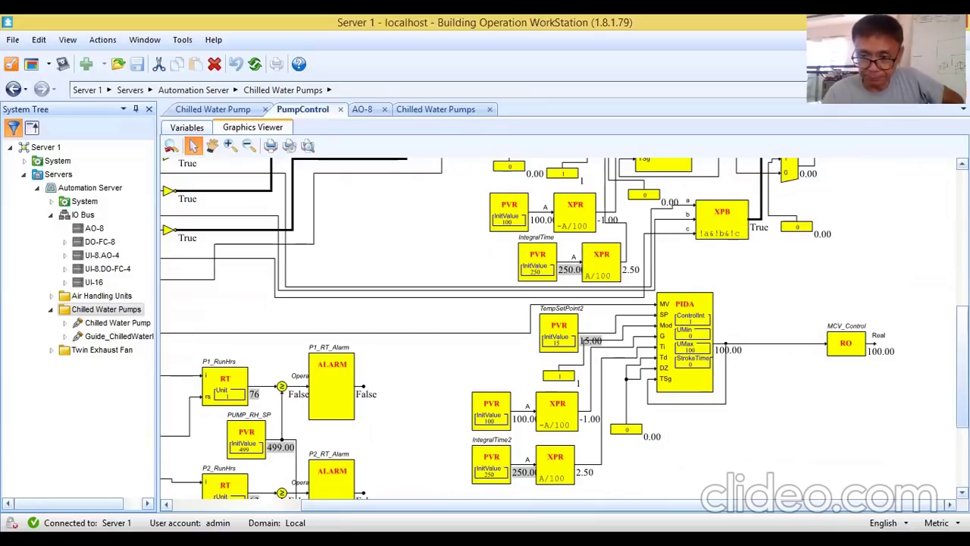
{"action": "scroll", "coordinate": [961, 364], "scroll_direction": "up", "scroll_amount": 4}
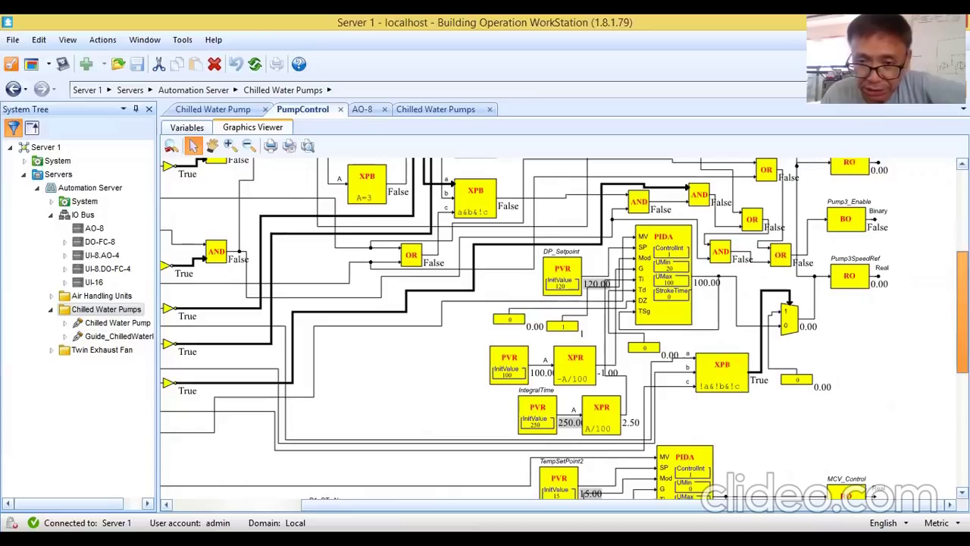
{"action": "scroll", "coordinate": [564, 329], "scroll_direction": "down", "scroll_amount": 1}
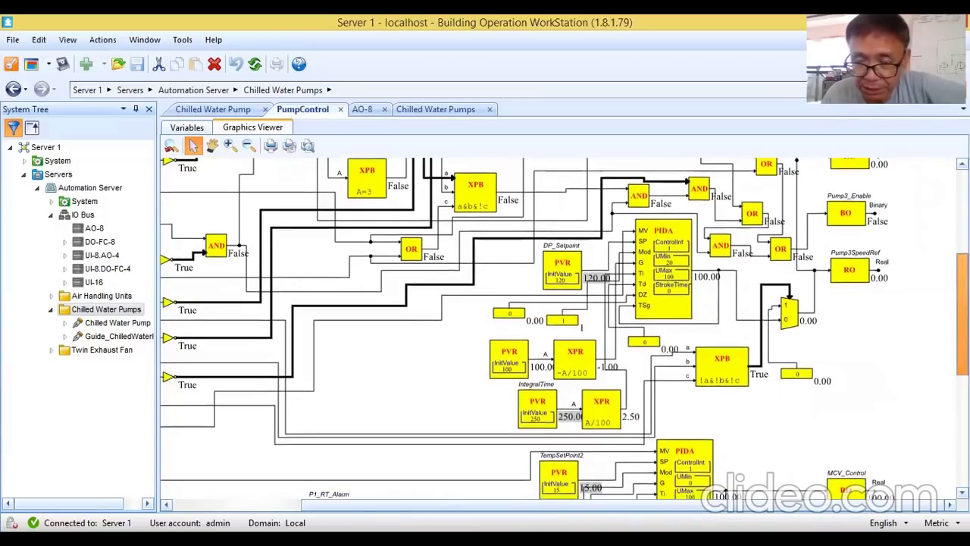
{"action": "scroll", "coordinate": [565, 329], "scroll_direction": "up", "scroll_amount": 2}
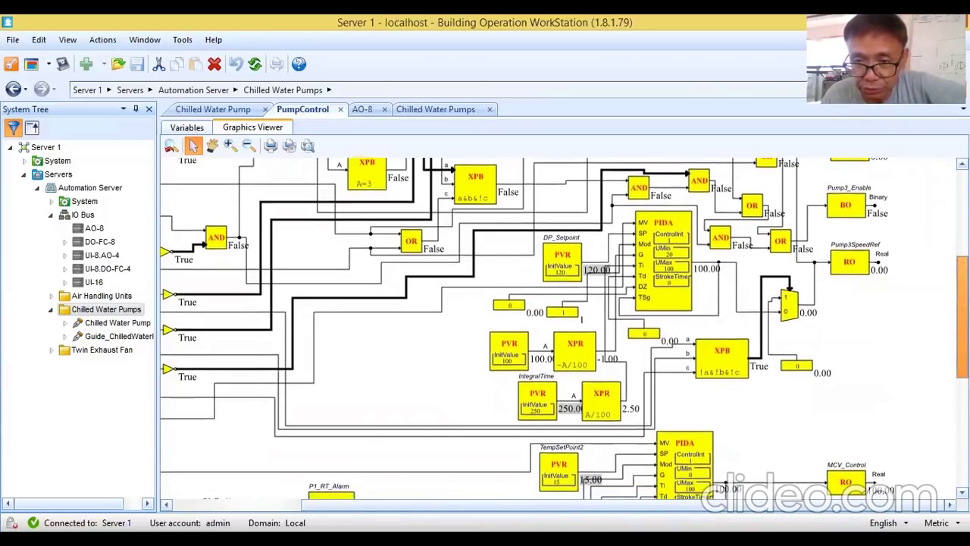
Examine the enable and speed reference outputs of Pumps 1 to 3 and trace the logic and PIDA loop driving them.
{"action": "scroll", "coordinate": [565, 329], "scroll_direction": "up", "scroll_amount": 10}
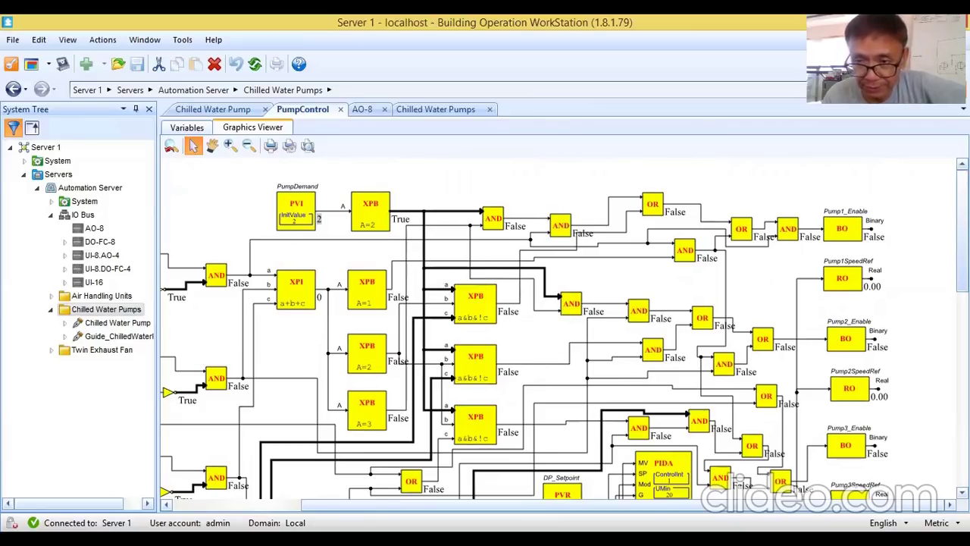
{"action": "scroll", "coordinate": [961, 231], "scroll_direction": "down", "scroll_amount": 3}
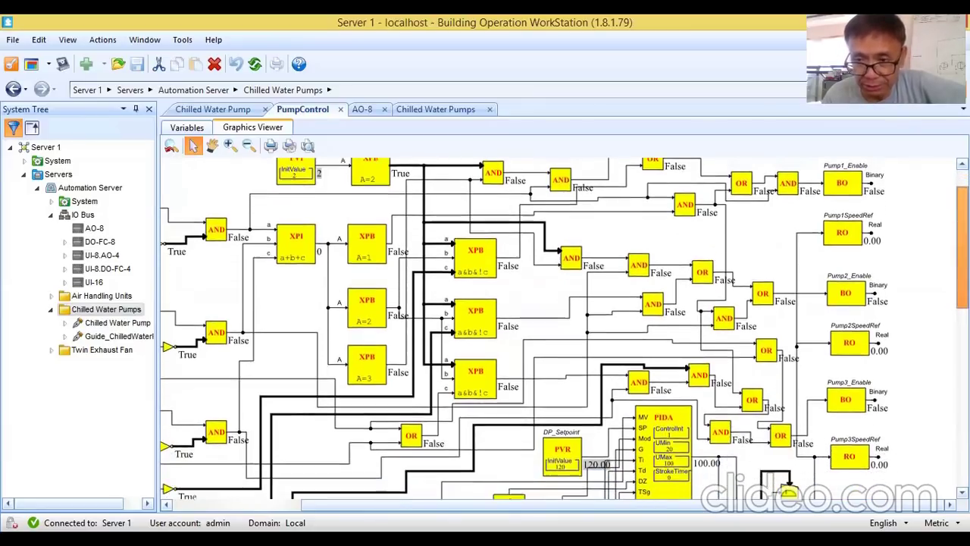
{"action": "scroll", "coordinate": [565, 328], "scroll_direction": "up", "scroll_amount": 2}
{"action": "scroll", "coordinate": [565, 329], "scroll_direction": "down", "scroll_amount": 6}
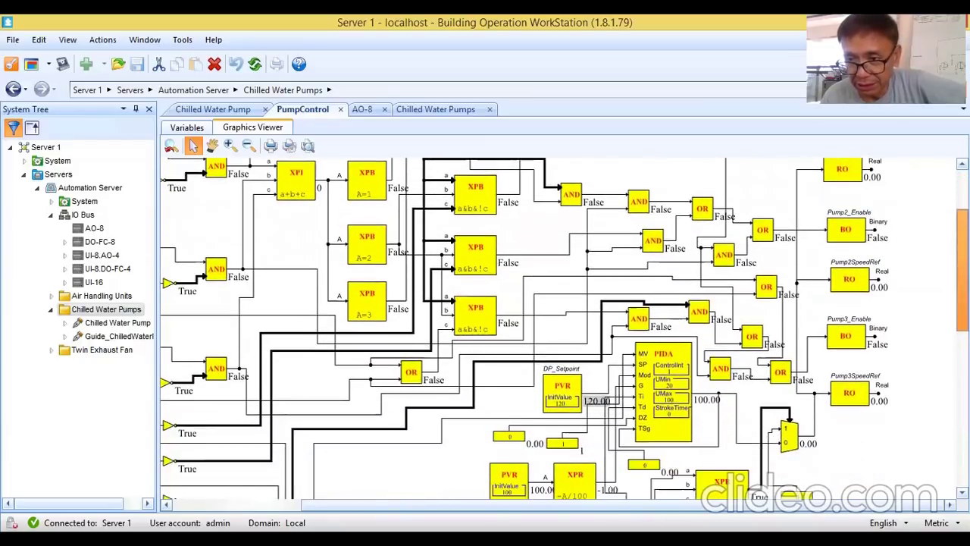
{"action": "scroll", "coordinate": [565, 328], "scroll_direction": "up", "scroll_amount": 5}
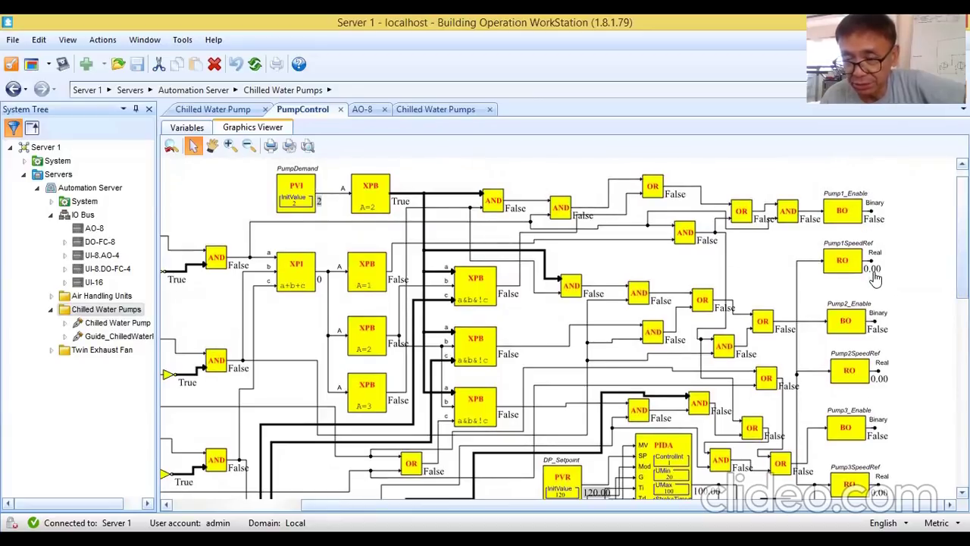
{"action": "scroll", "coordinate": [564, 329], "scroll_direction": "down", "scroll_amount": 4}
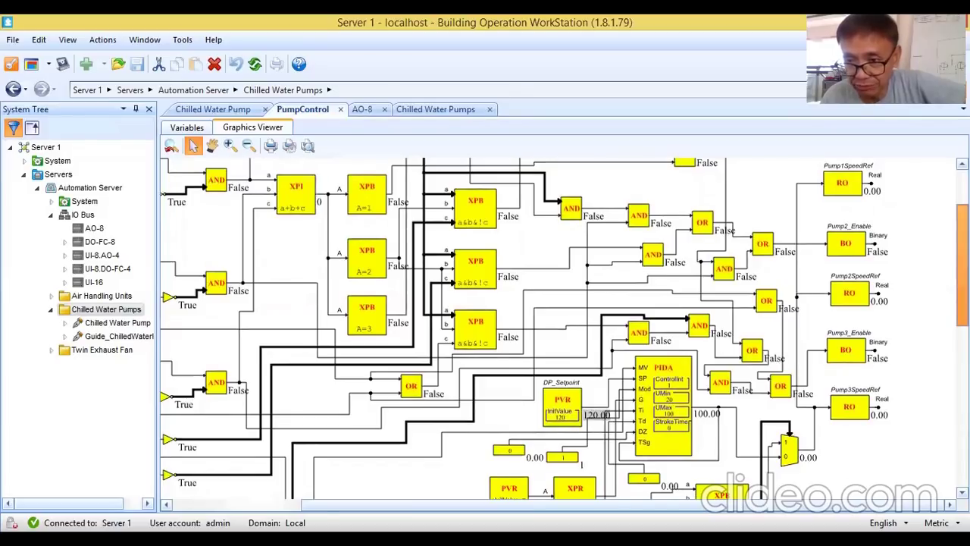
{"action": "scroll", "coordinate": [564, 328], "scroll_direction": "down", "scroll_amount": 1}
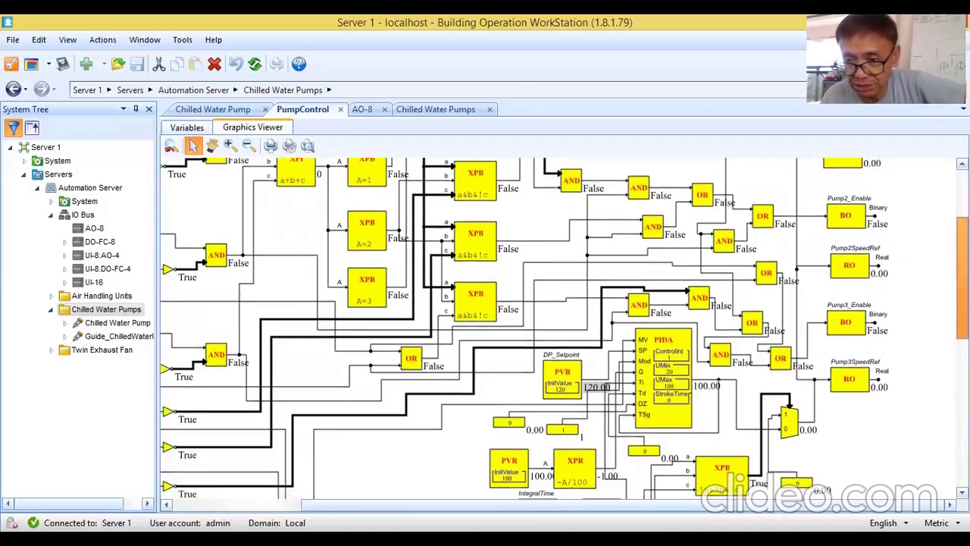
{"action": "scroll", "coordinate": [565, 328], "scroll_direction": "down", "scroll_amount": 3}
{"action": "scroll", "coordinate": [565, 328], "scroll_direction": "down", "scroll_amount": 2}
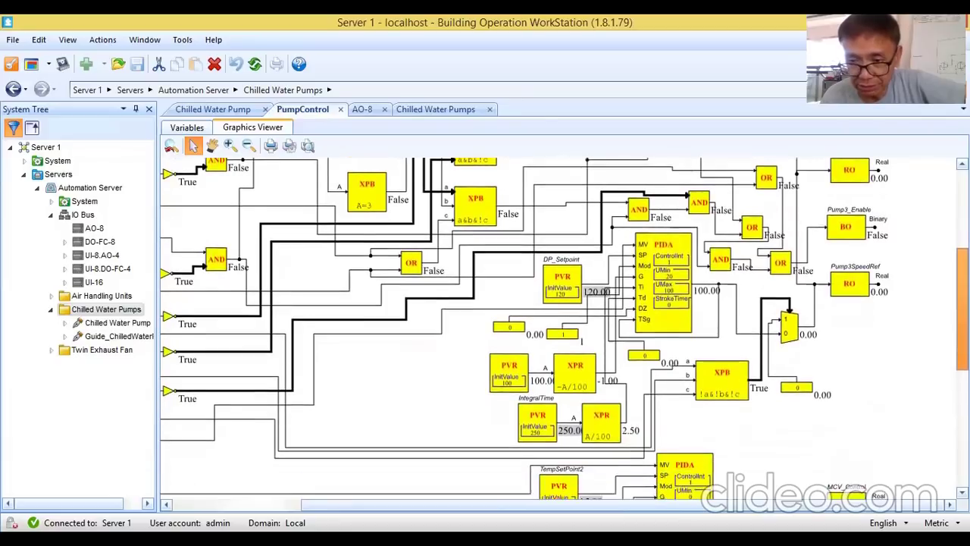
{"action": "scroll", "coordinate": [565, 329], "scroll_direction": "up", "scroll_amount": 10}
{"action": "scroll", "coordinate": [564, 328], "scroll_direction": "up", "scroll_amount": 1}
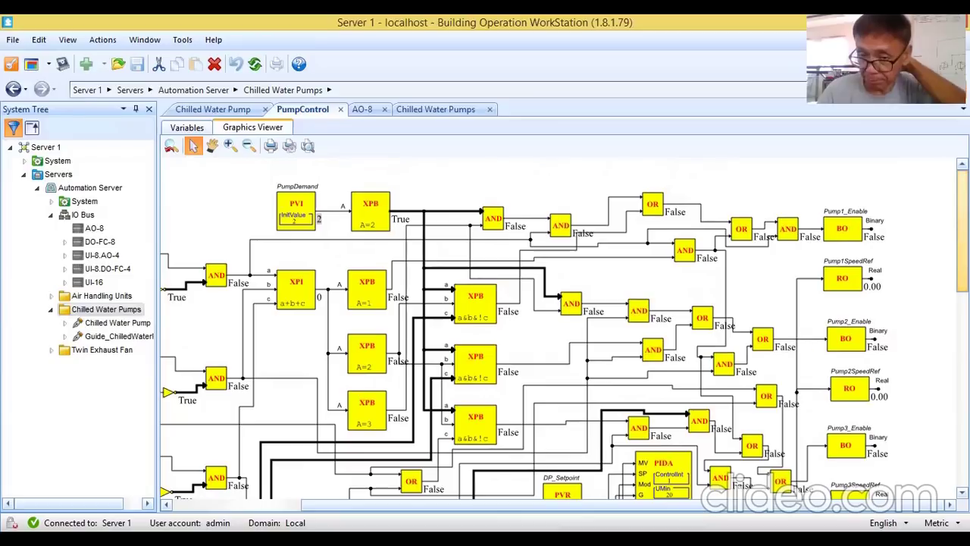
Examine how the PumpDemand stages drive the pump enables, and how the DP_Setpoint and TempSetPoint2 loops feed the speed references and MCV_Control.
{"action": "scroll", "coordinate": [561, 325], "scroll_direction": "down", "scroll_amount": 5}
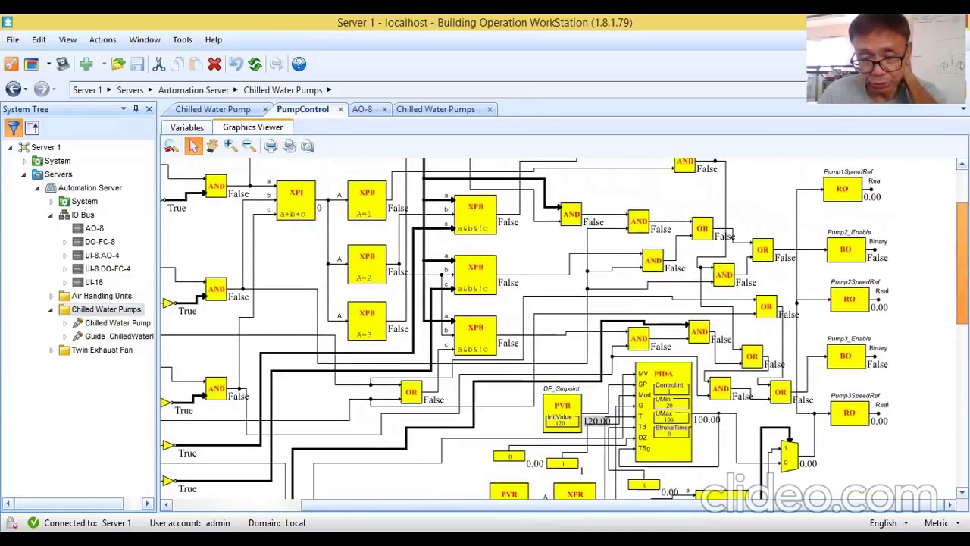
{"action": "scroll", "coordinate": [945, 302], "scroll_direction": "down", "scroll_amount": 7}
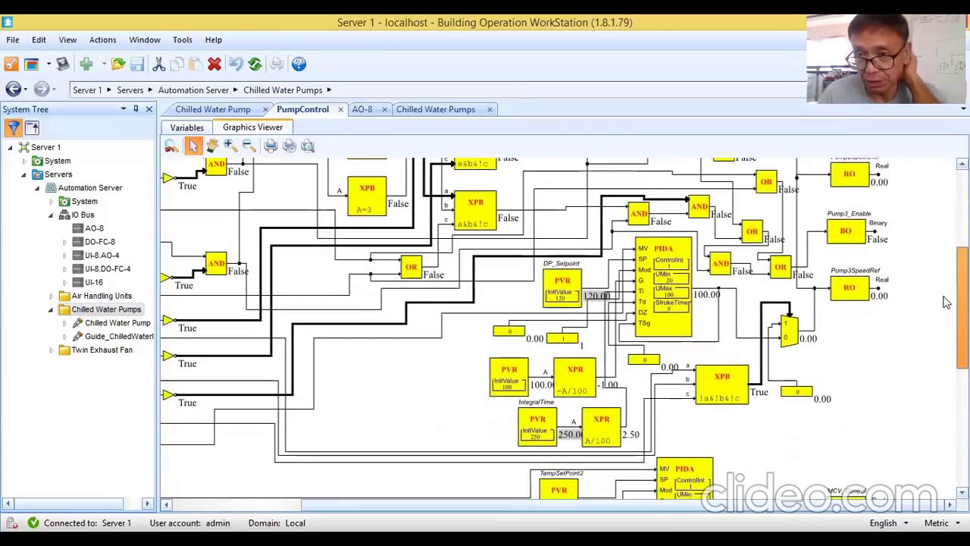
{"action": "scroll", "coordinate": [945, 301], "scroll_direction": "up", "scroll_amount": 6}
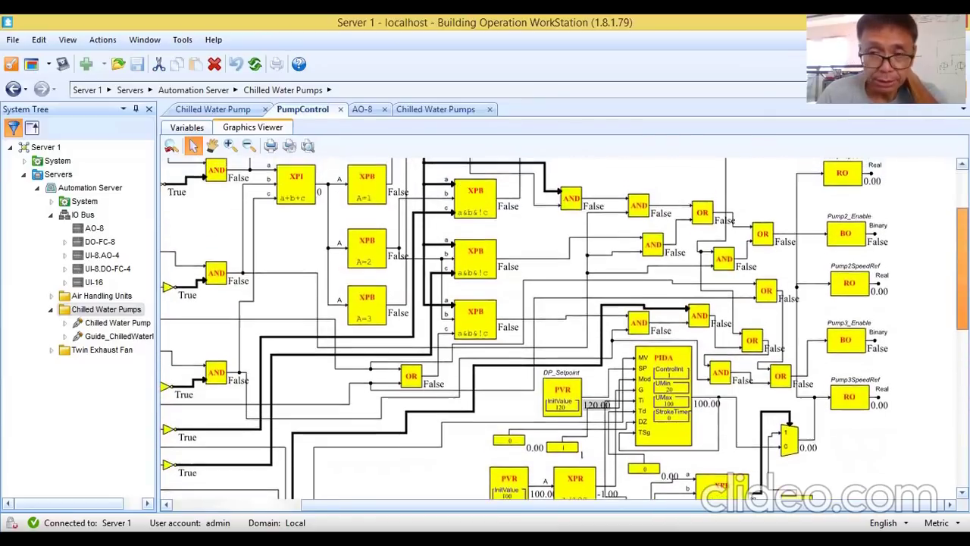
{"action": "scroll", "coordinate": [564, 329], "scroll_direction": "up", "scroll_amount": 1}
{"action": "scroll", "coordinate": [565, 328], "scroll_direction": "up", "scroll_amount": 3}
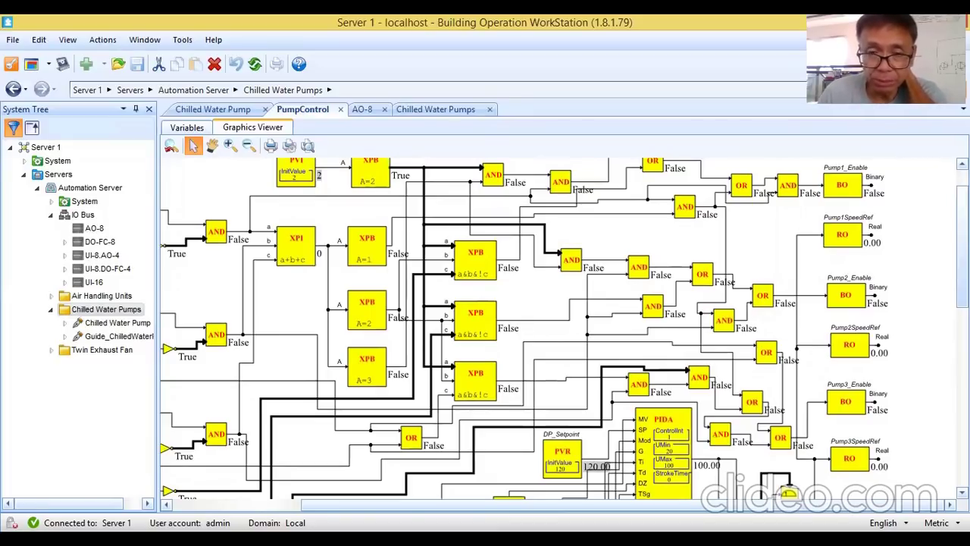
{"action": "scroll", "coordinate": [561, 329], "scroll_direction": "up", "scroll_amount": 1}
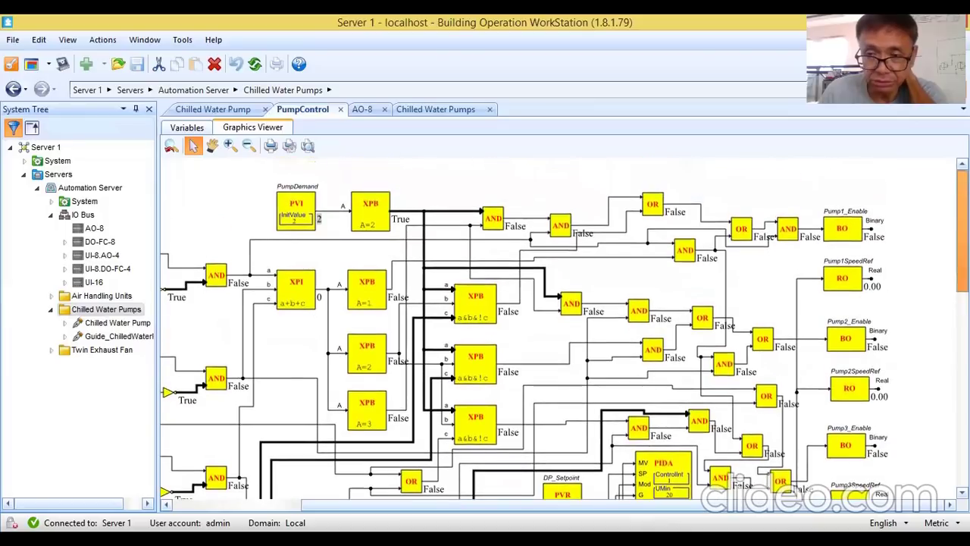
{"action": "scroll", "coordinate": [561, 328], "scroll_direction": "down", "scroll_amount": 4}
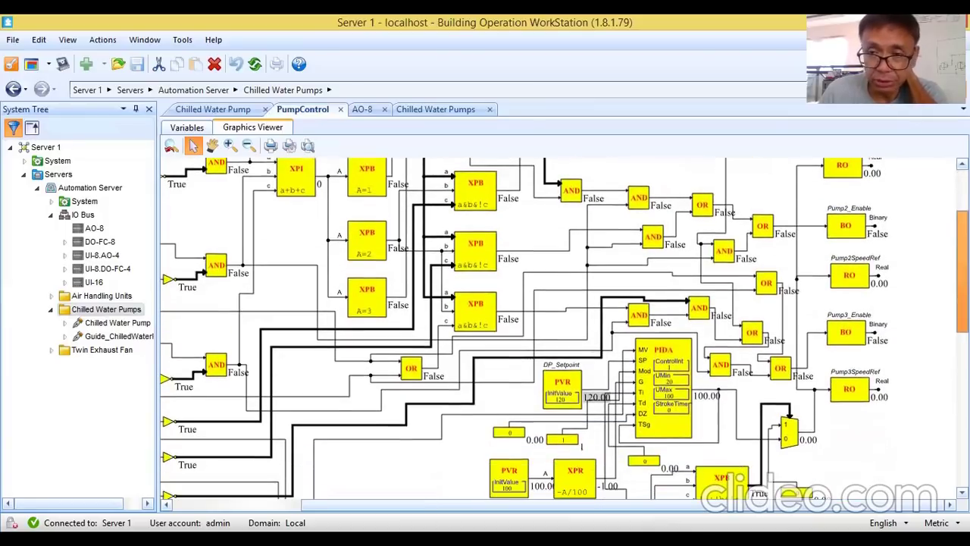
{"action": "scroll", "coordinate": [561, 329], "scroll_direction": "down", "scroll_amount": 4}
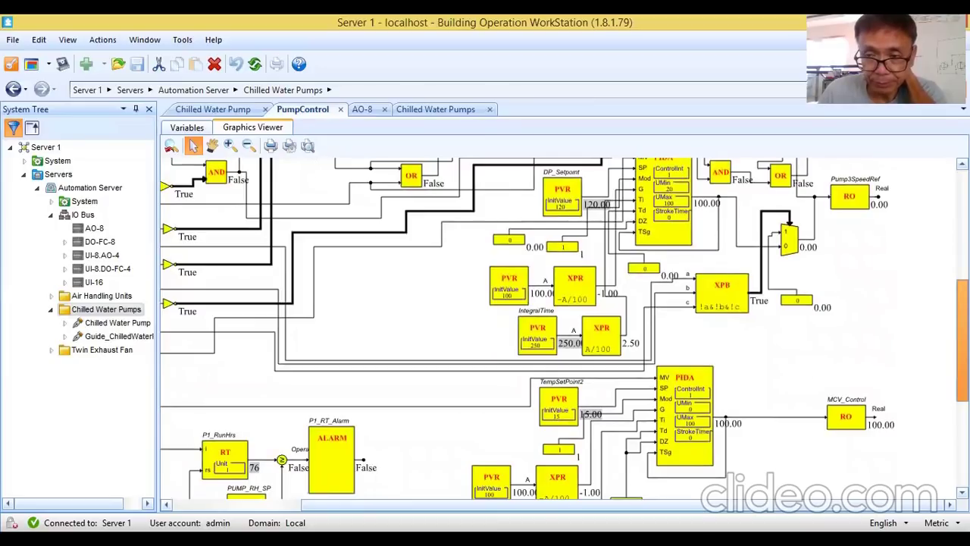
{"action": "scroll", "coordinate": [561, 329], "scroll_direction": "up", "scroll_amount": 5}
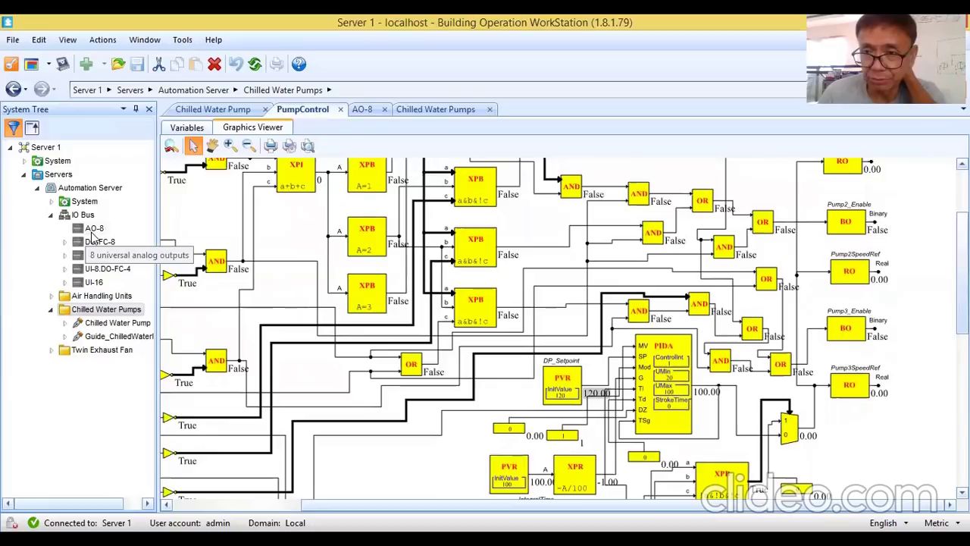
Show the AO-8 module's points as a list and add the Value column to it.
{"action": "left_click", "coordinate": [363, 110]}
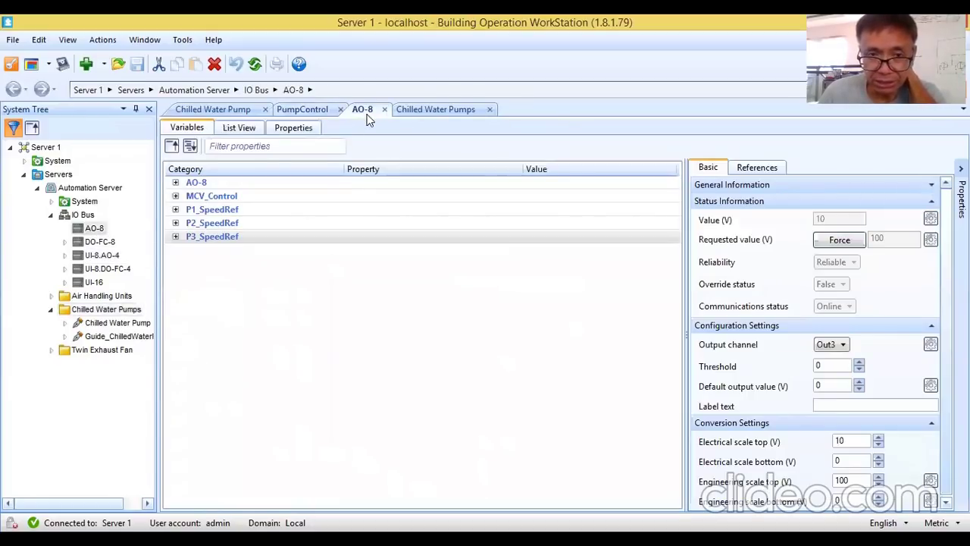
{"action": "left_click", "coordinate": [239, 128]}
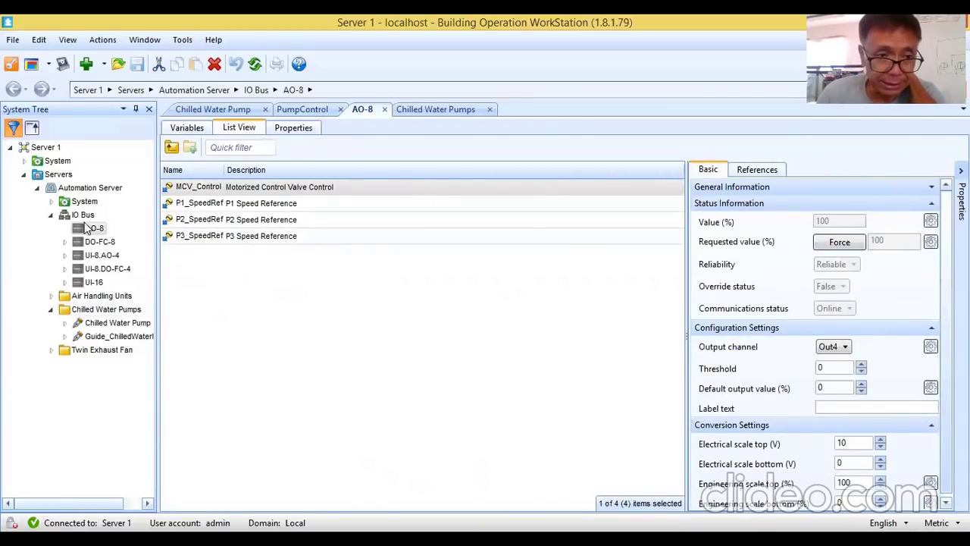
{"action": "right_click", "coordinate": [453, 169]}
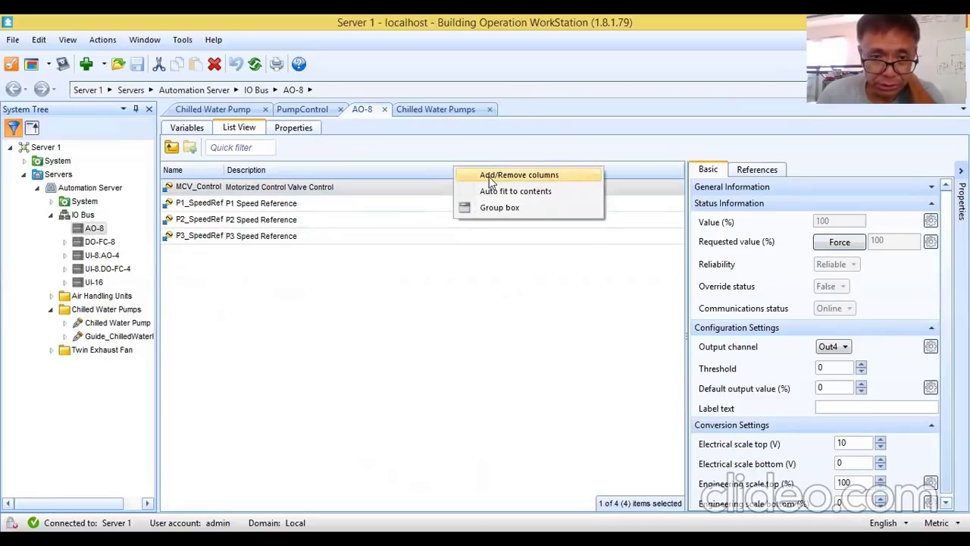
{"action": "left_click", "coordinate": [489, 178]}
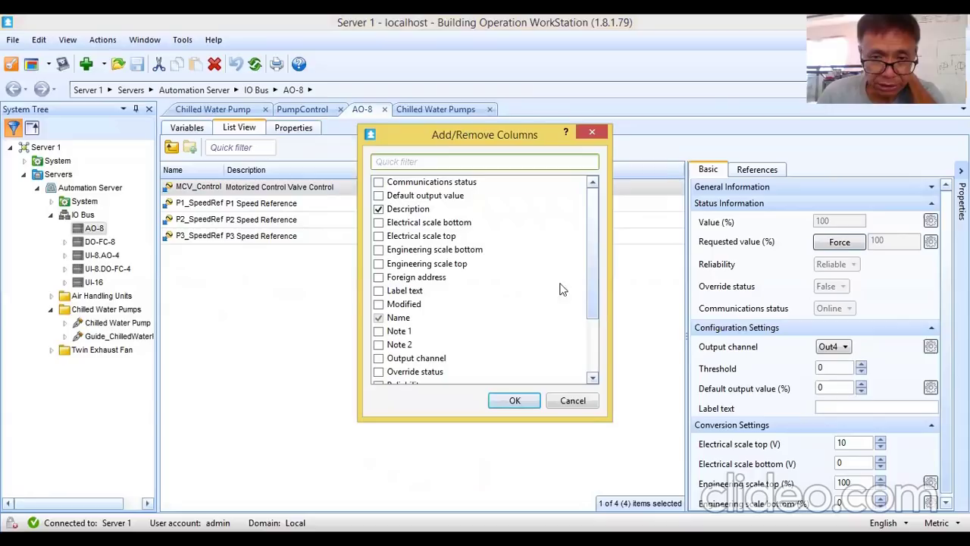
{"action": "left_click_drag", "start_coordinate": [590, 243], "coordinate": [591, 299]}
{"action": "left_click", "coordinate": [397, 372]}
{"action": "left_click_drag", "start_coordinate": [598, 291], "coordinate": [606, 237]}
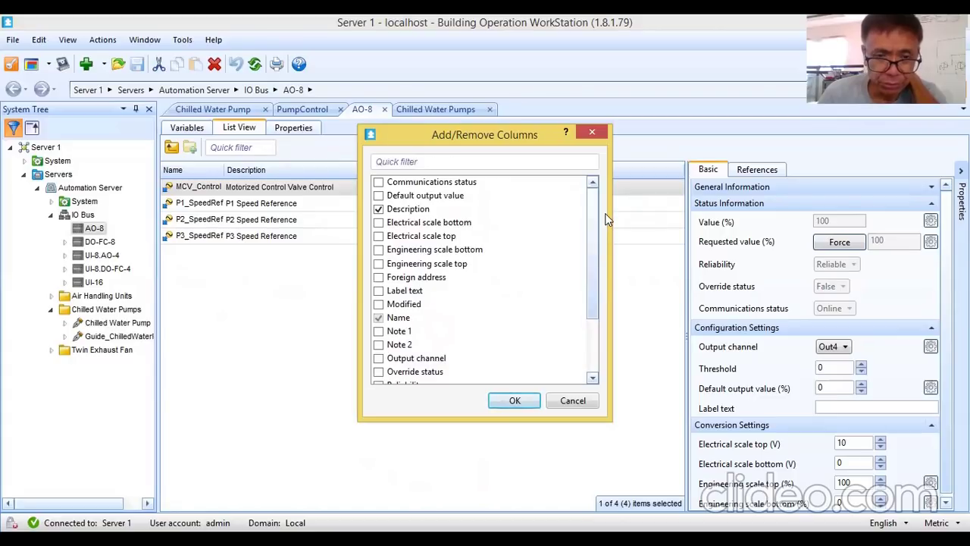
{"action": "left_click", "coordinate": [514, 400]}
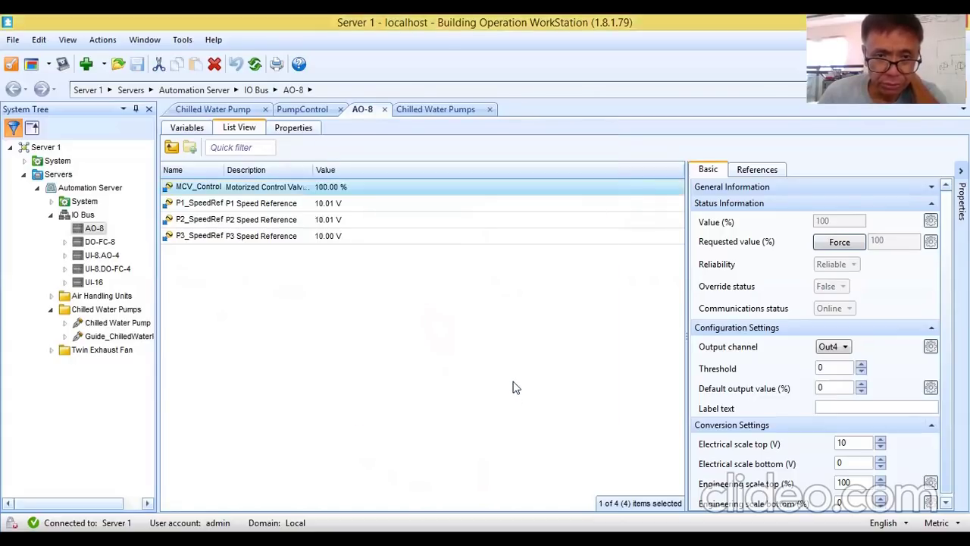
Add the Output channel column to the AO-8 point list and widen the Description column.
{"action": "right_click", "coordinate": [485, 170]}
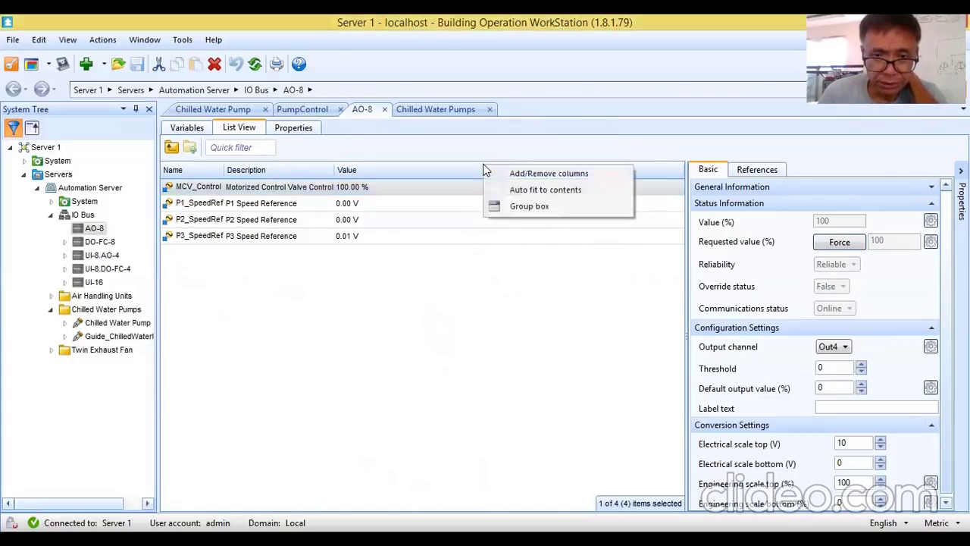
{"action": "left_click", "coordinate": [551, 175]}
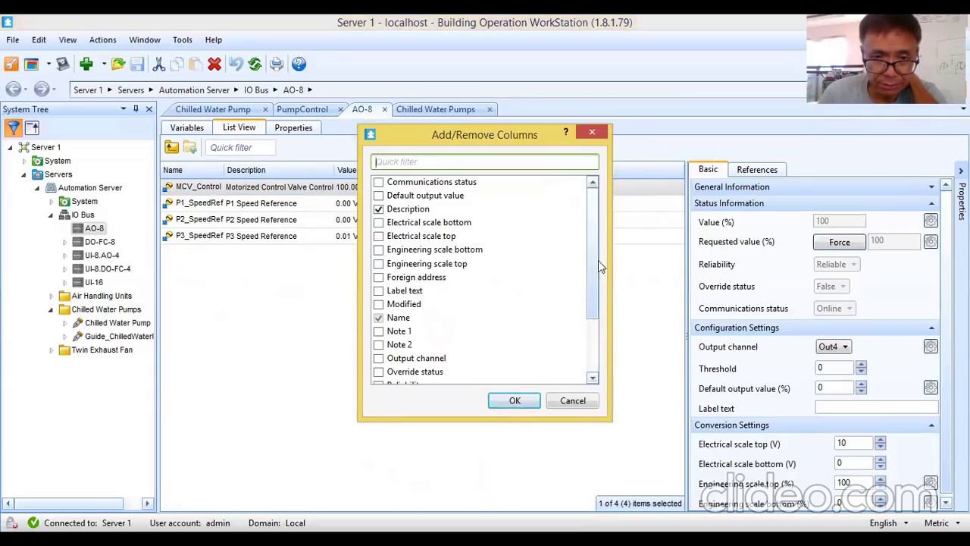
{"action": "left_click_drag", "start_coordinate": [597, 262], "coordinate": [591, 326]}
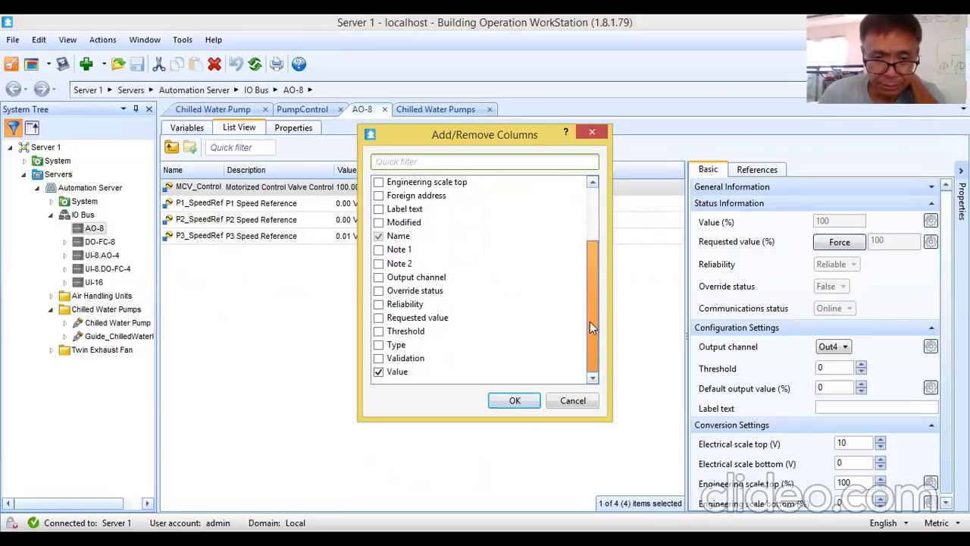
{"action": "left_click", "coordinate": [379, 277]}
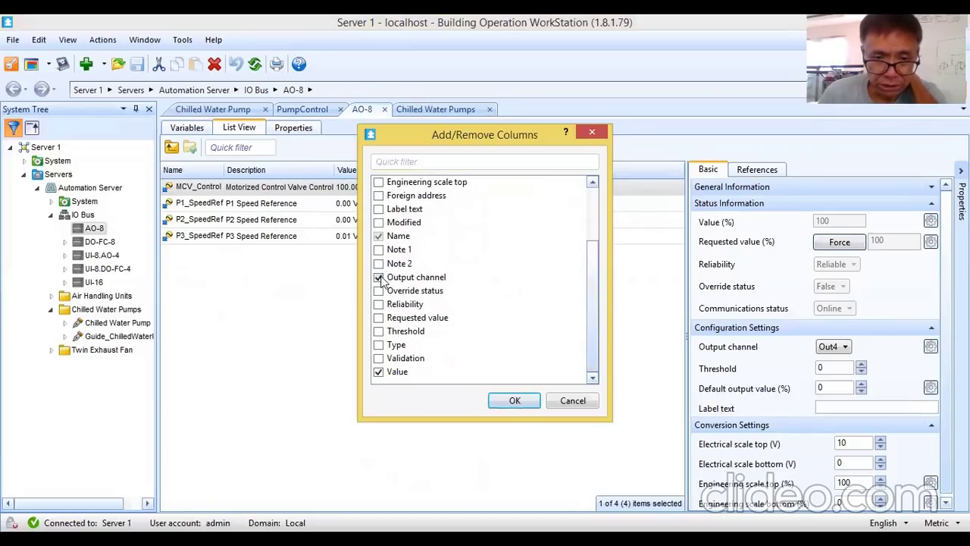
{"action": "left_click", "coordinate": [509, 402]}
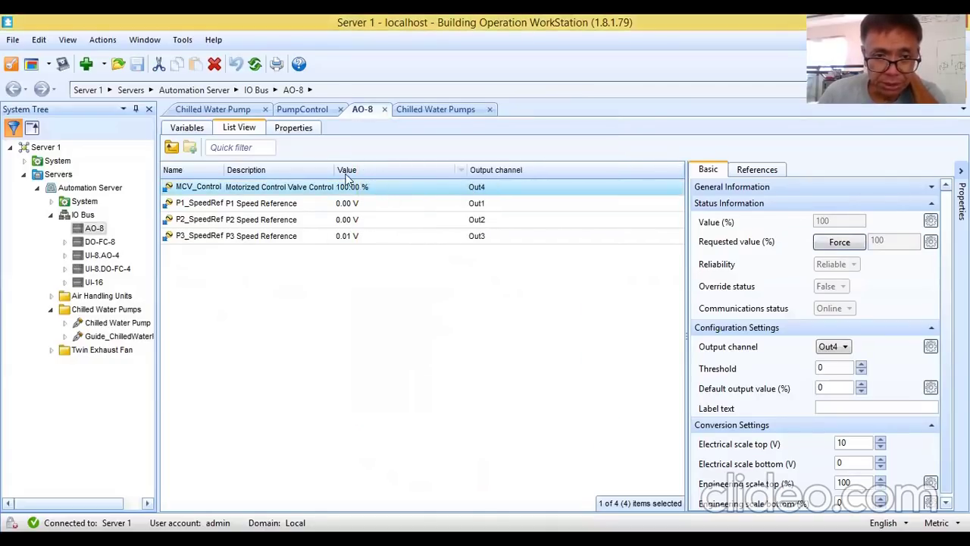
{"action": "left_click_drag", "start_coordinate": [333, 170], "coordinate": [387, 170]}
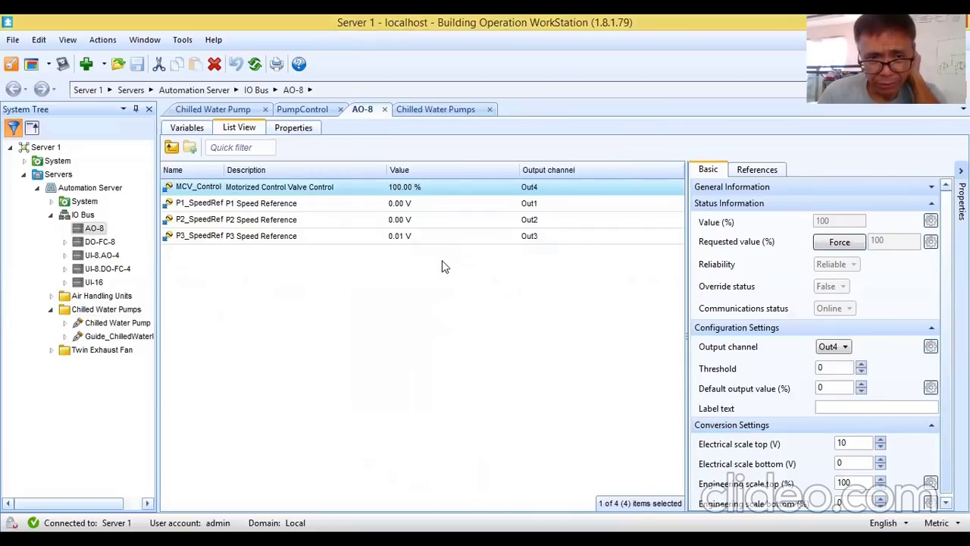
{"action": "left_click", "coordinate": [445, 265]}
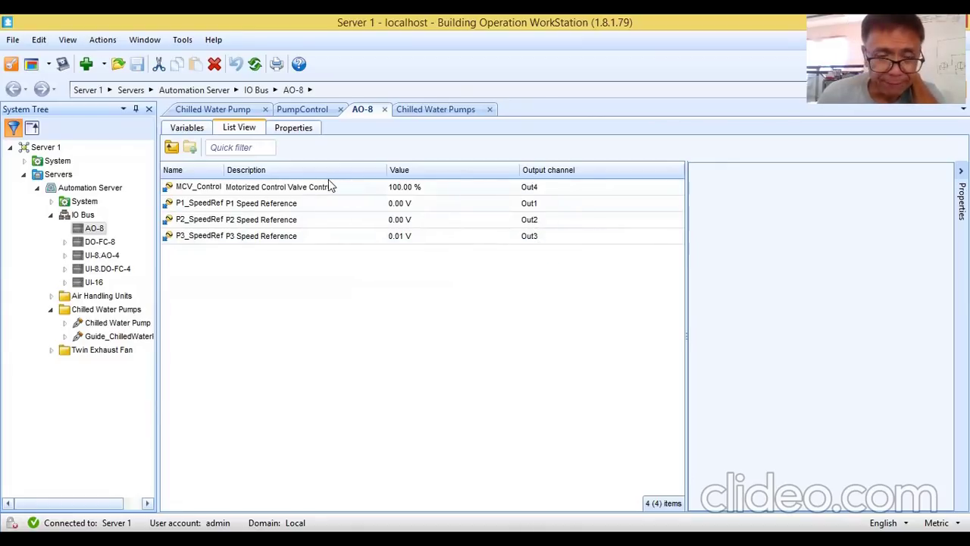
Check the AO-8 module's properties, then return to its point list and widen the Name column.
{"action": "left_click", "coordinate": [296, 129]}
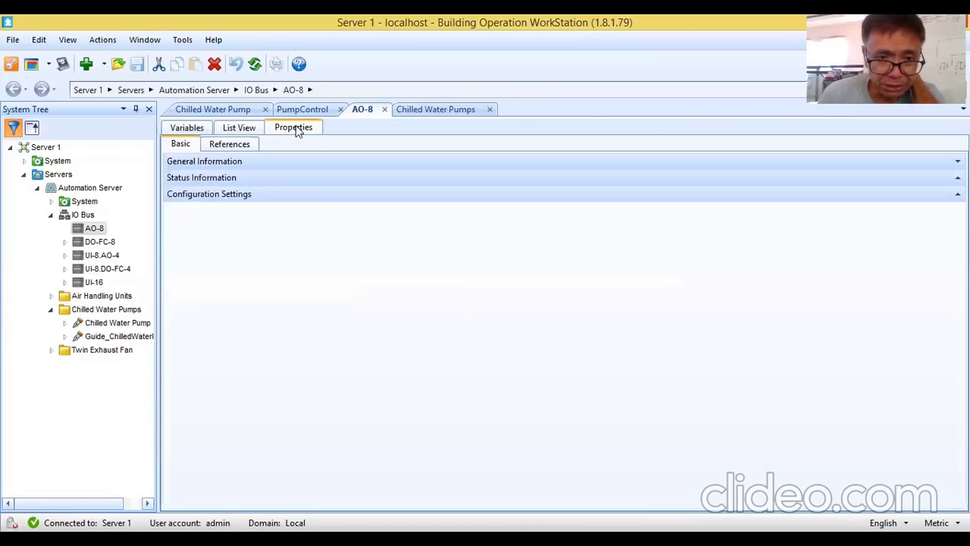
{"action": "left_click", "coordinate": [241, 128]}
{"action": "right_click", "coordinate": [241, 130]}
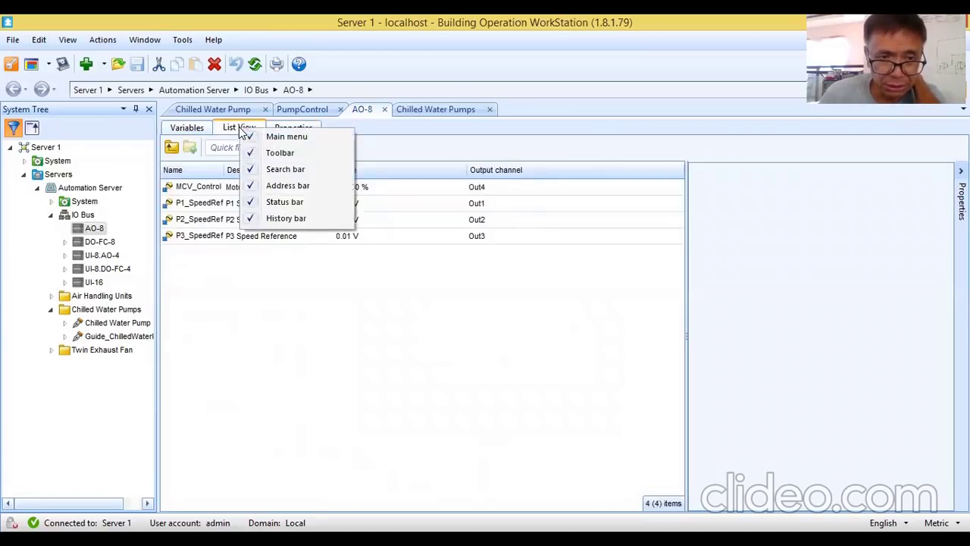
{"action": "left_click", "coordinate": [224, 140]}
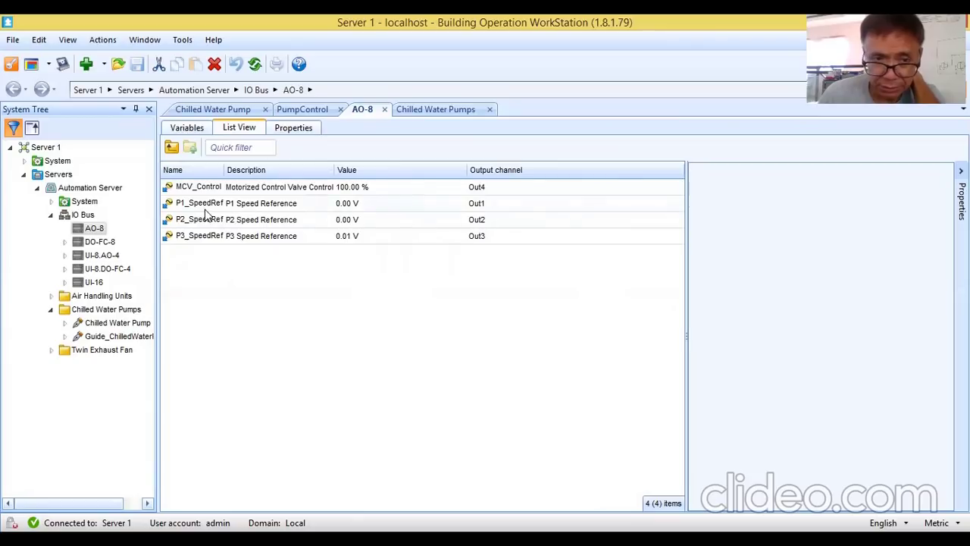
{"action": "left_click_drag", "start_coordinate": [225, 170], "coordinate": [309, 198]}
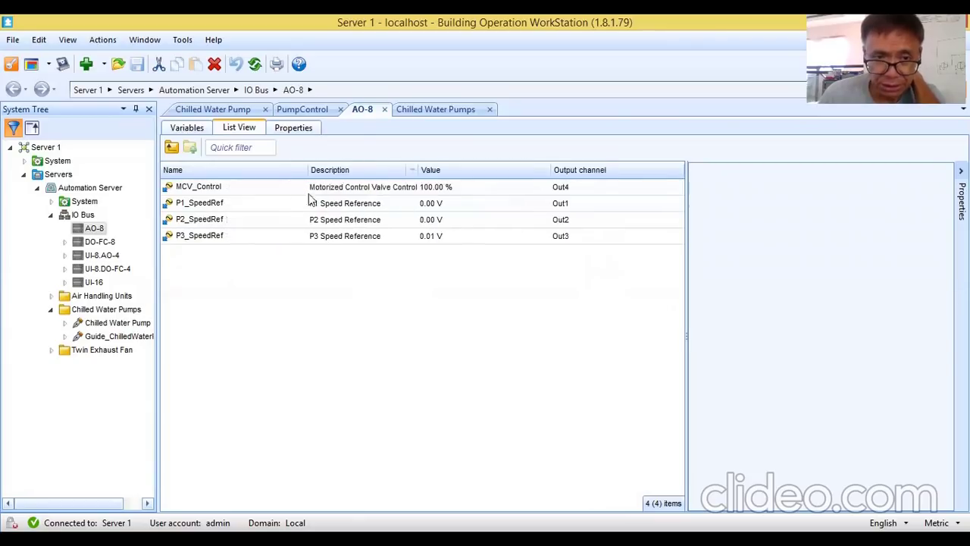
Open the Requested value configuration of P1_SpeedRef and review the value transfer settings of its reference.
{"action": "left_click", "coordinate": [220, 208]}
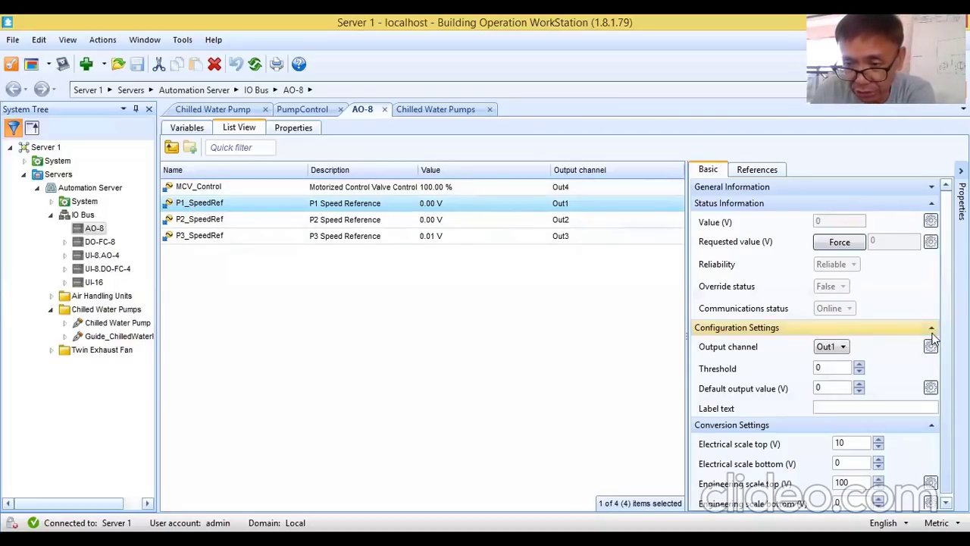
{"action": "scroll", "coordinate": [947, 311], "scroll_direction": "down", "scroll_amount": 1}
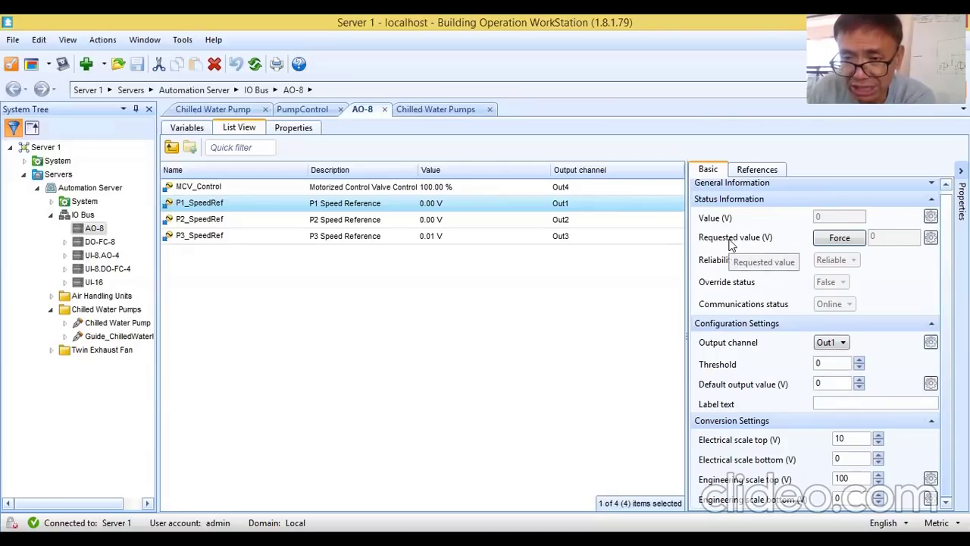
{"action": "left_click", "coordinate": [931, 238]}
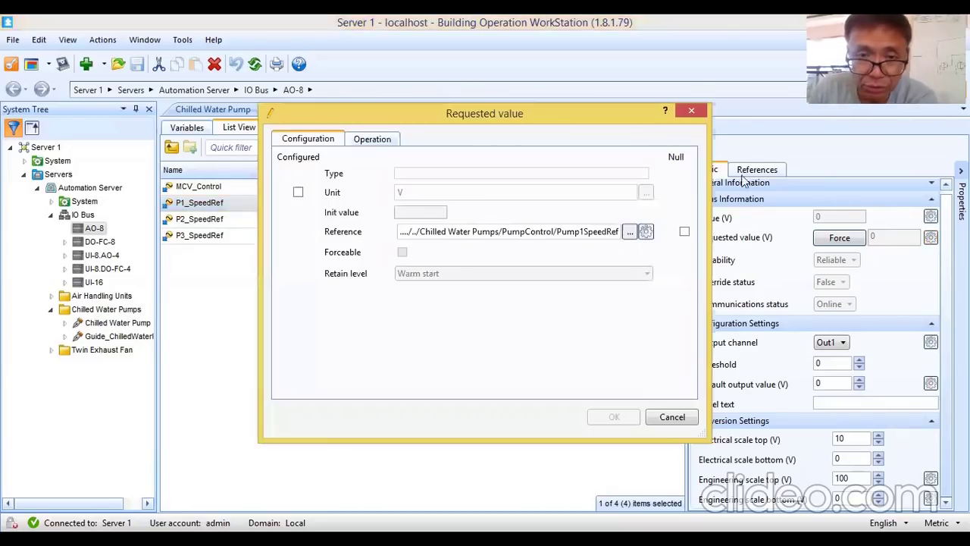
{"action": "left_click_drag", "start_coordinate": [522, 112], "coordinate": [476, 114]}
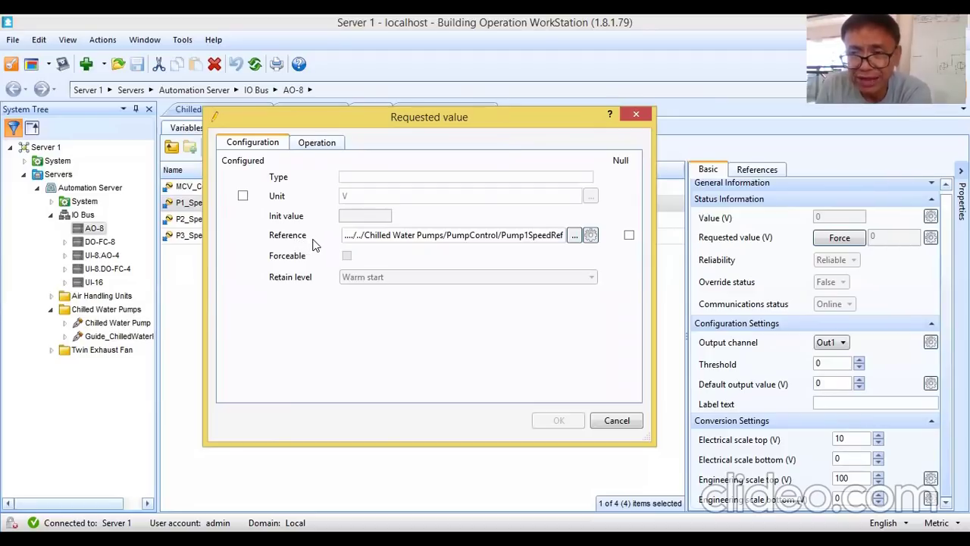
{"action": "left_click", "coordinate": [590, 235]}
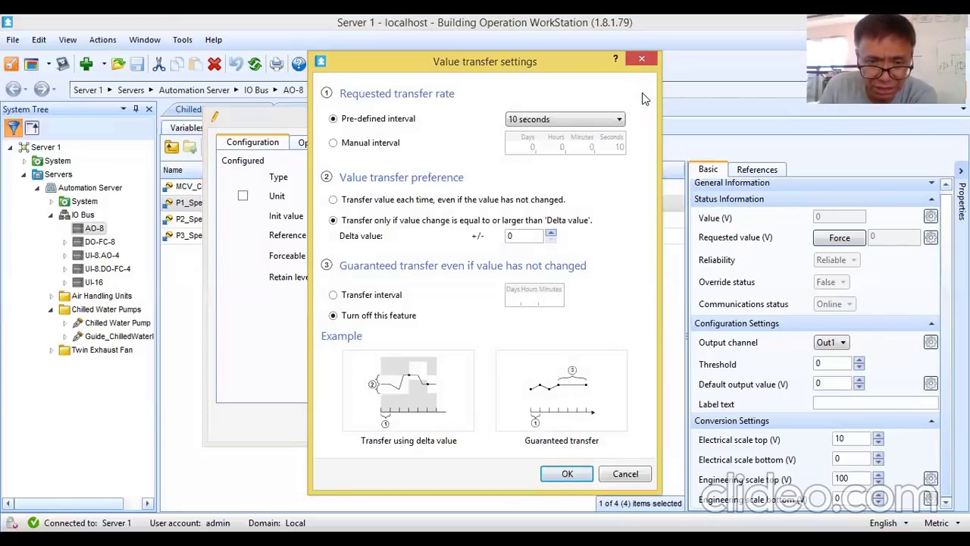
{"action": "left_click", "coordinate": [626, 474]}
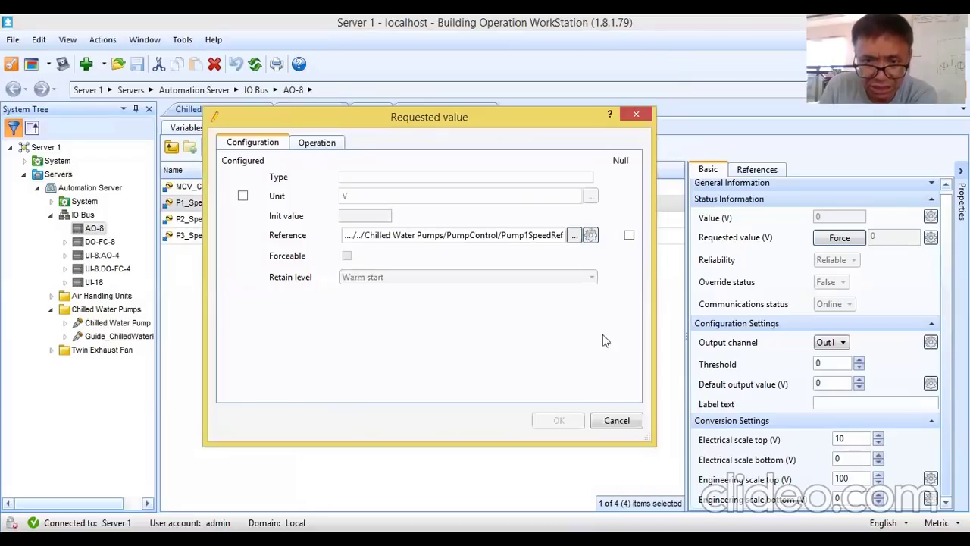
Browse the Chilled Water Pumps objects for P1_SpeedRef's Requested value reference and select PumpControl's Pump1SpeedRef.
{"action": "left_click", "coordinate": [574, 236]}
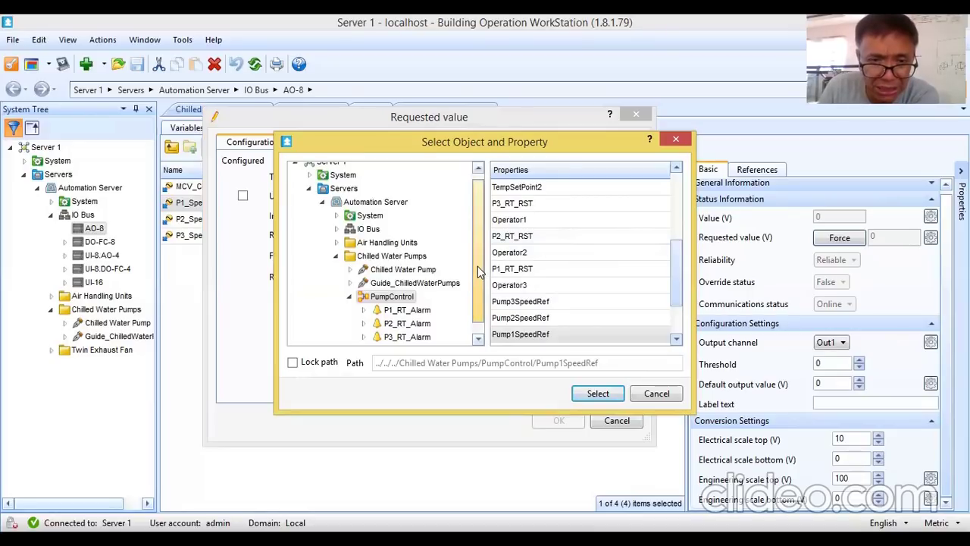
{"action": "left_click_drag", "start_coordinate": [477, 256], "coordinate": [473, 266]}
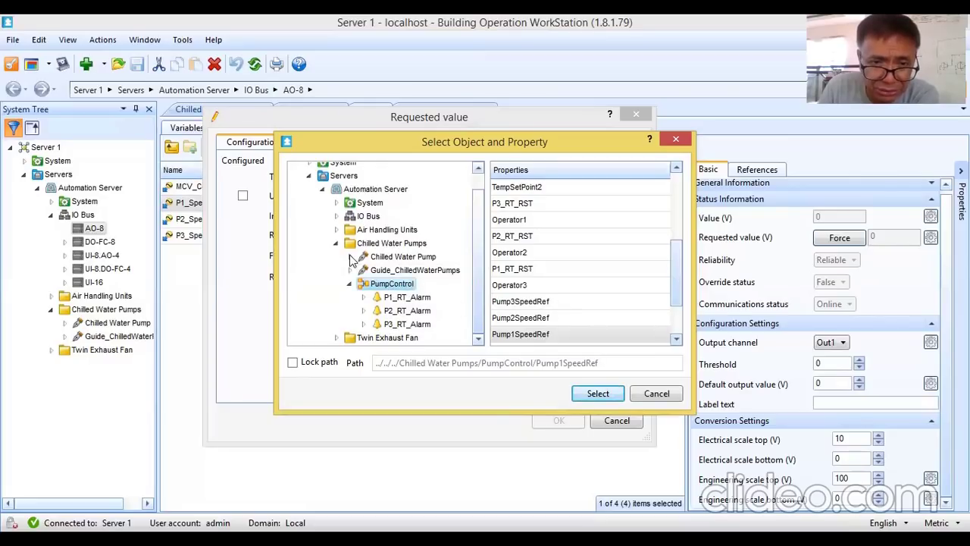
{"action": "left_click", "coordinate": [387, 243]}
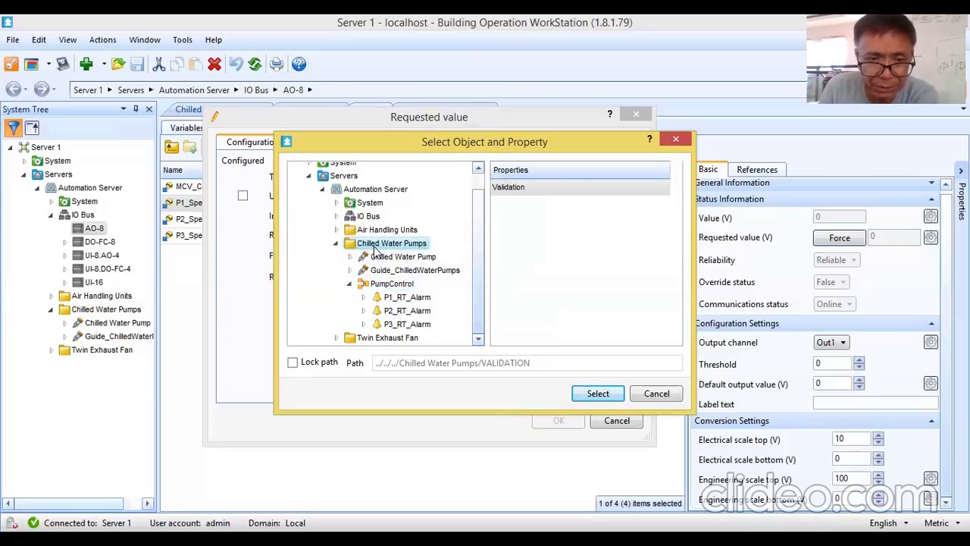
{"action": "left_click", "coordinate": [381, 286]}
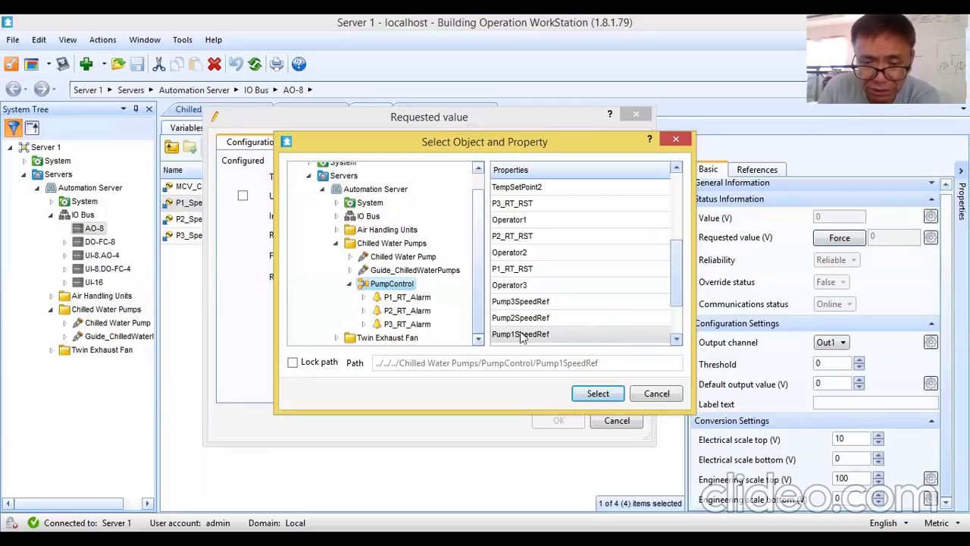
{"action": "left_click", "coordinate": [588, 391]}
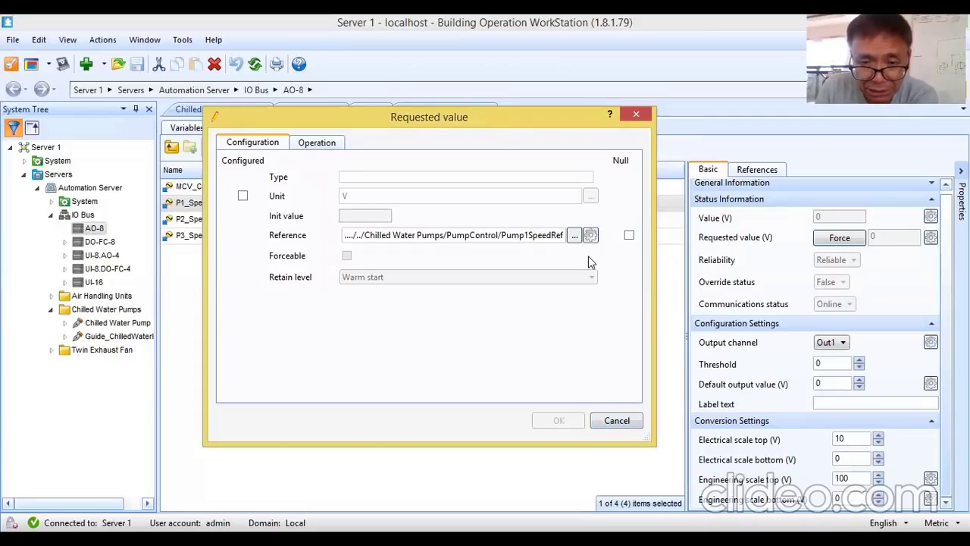
Reopen P1_SpeedRef's reference selection, reselect Pump1SpeedRef after trying Operator3, and cancel the Requested value configuration.
{"action": "left_click", "coordinate": [574, 235]}
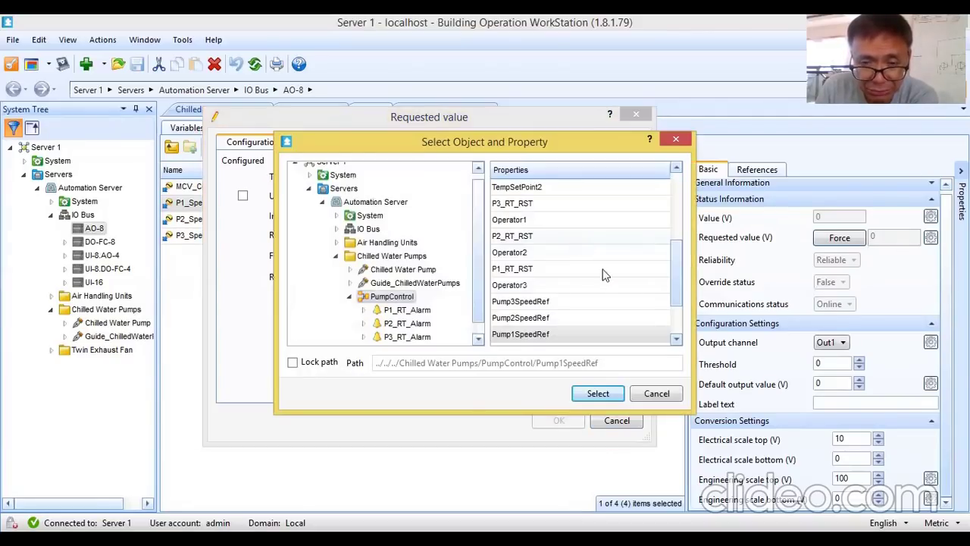
{"action": "left_click", "coordinate": [508, 288]}
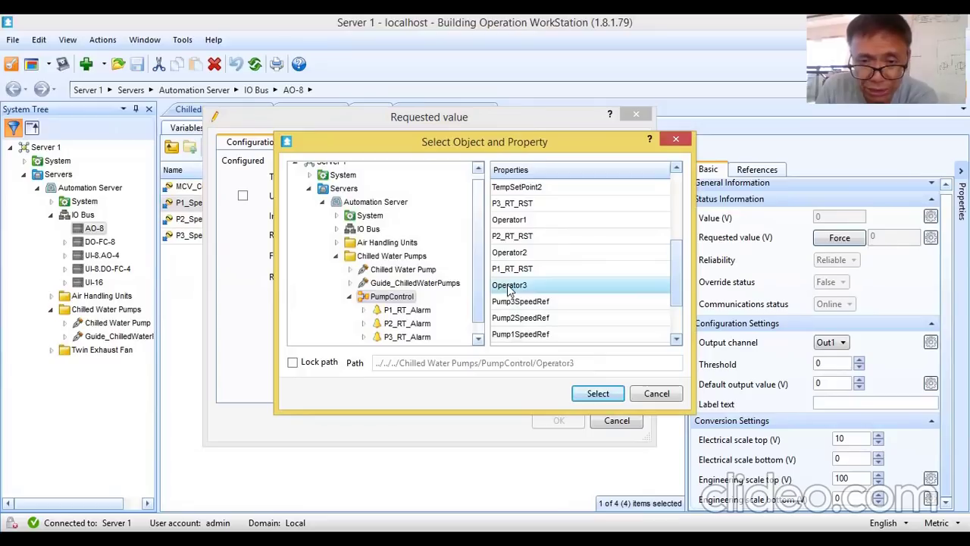
{"action": "left_click", "coordinate": [528, 337]}
{"action": "left_click", "coordinate": [603, 397]}
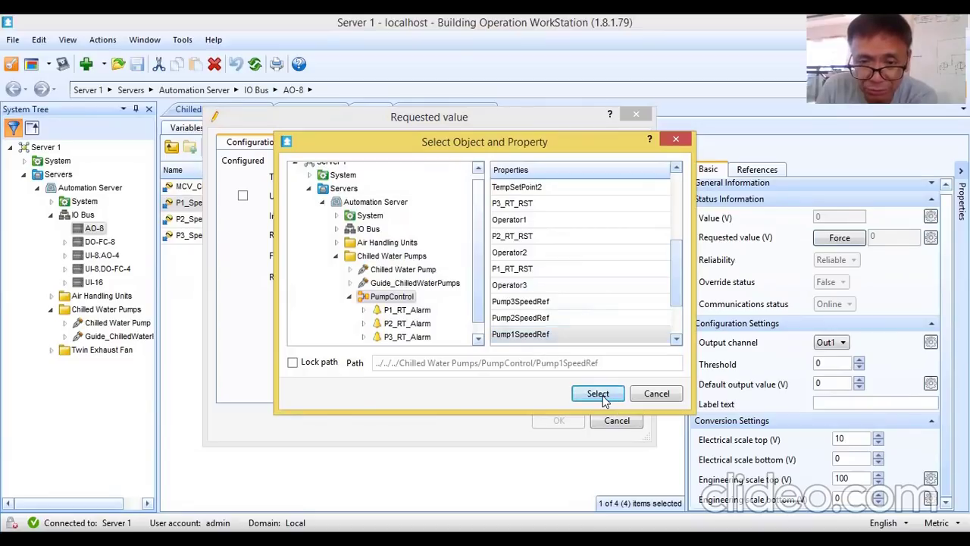
{"action": "left_click", "coordinate": [598, 393]}
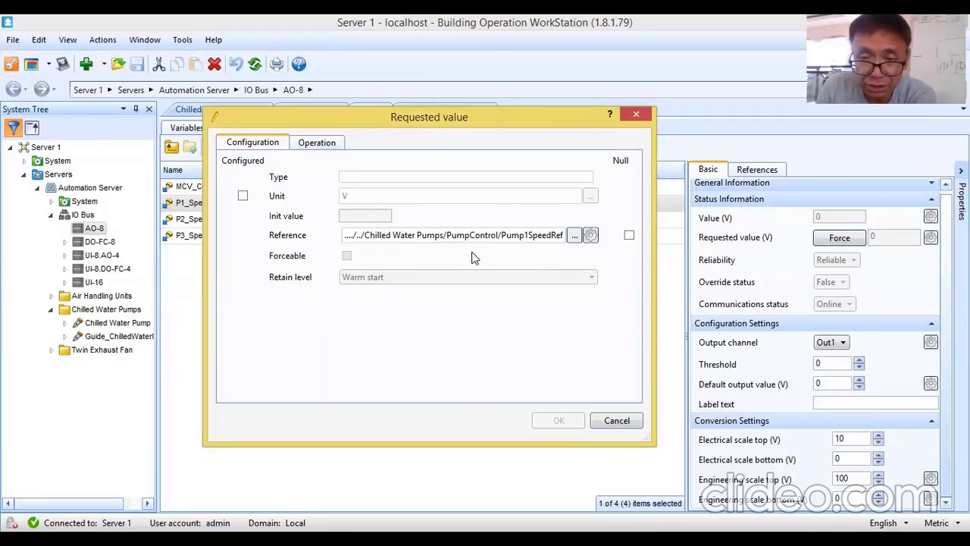
{"action": "left_click", "coordinate": [608, 420]}
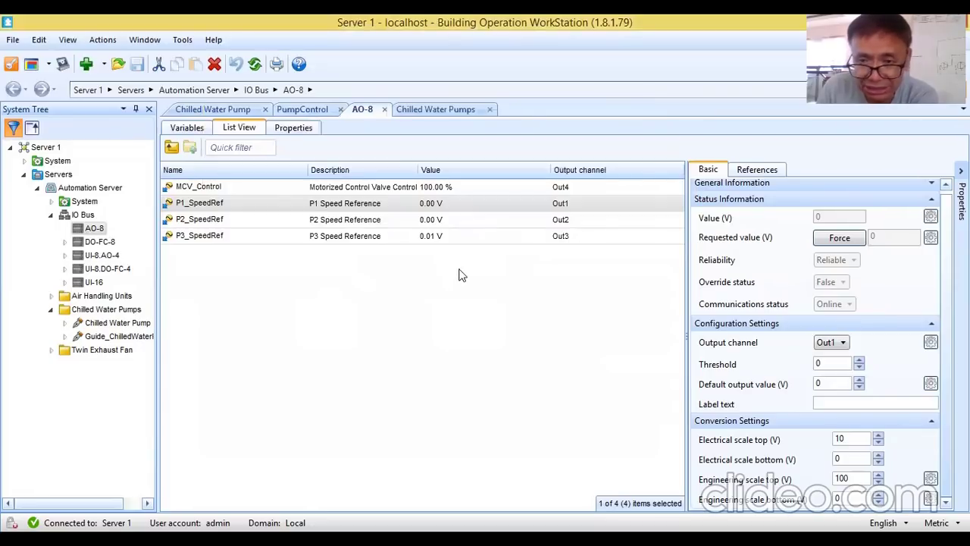
Review the Requested value reference of P2_SpeedRef down to its PumpControl property, leaving the configuration without changes.
{"action": "left_click", "coordinate": [197, 221]}
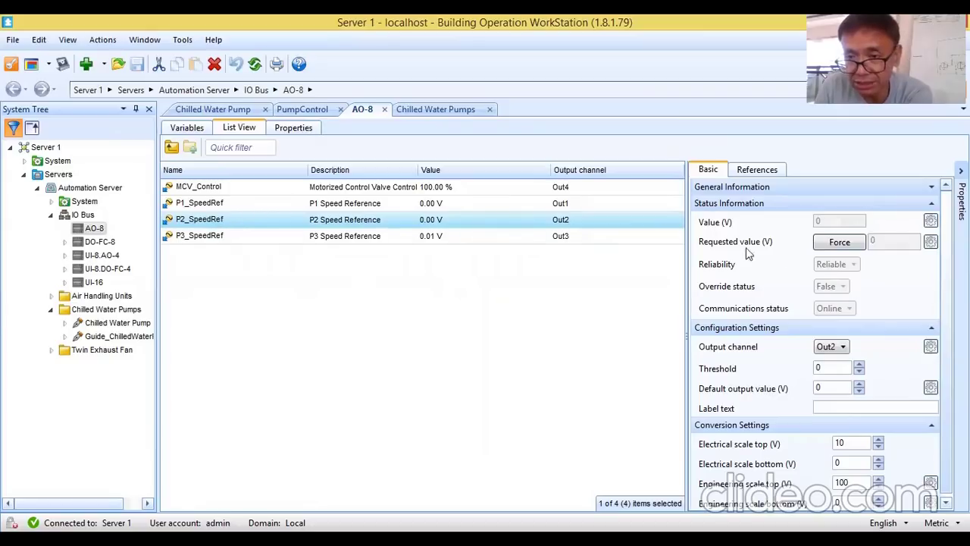
{"action": "left_click", "coordinate": [930, 241]}
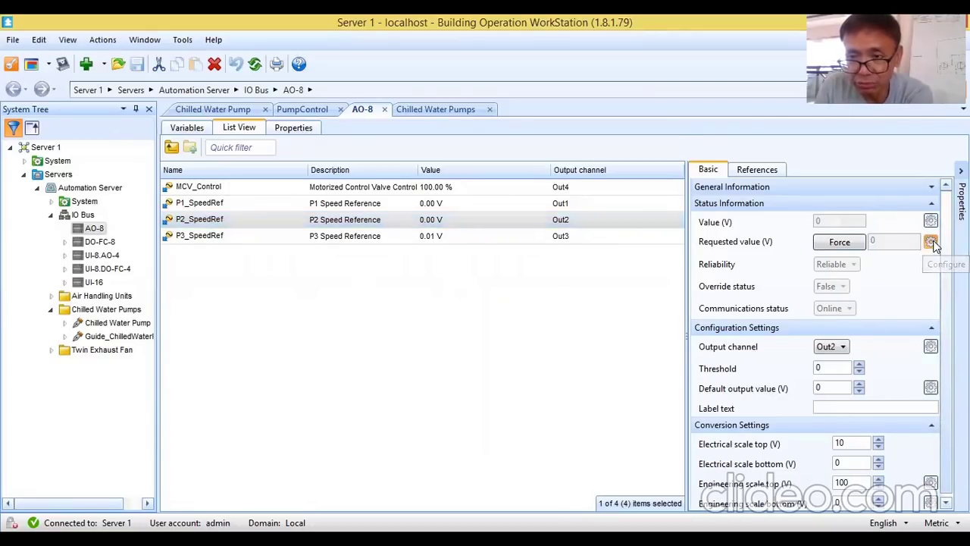
{"action": "left_click", "coordinate": [631, 232]}
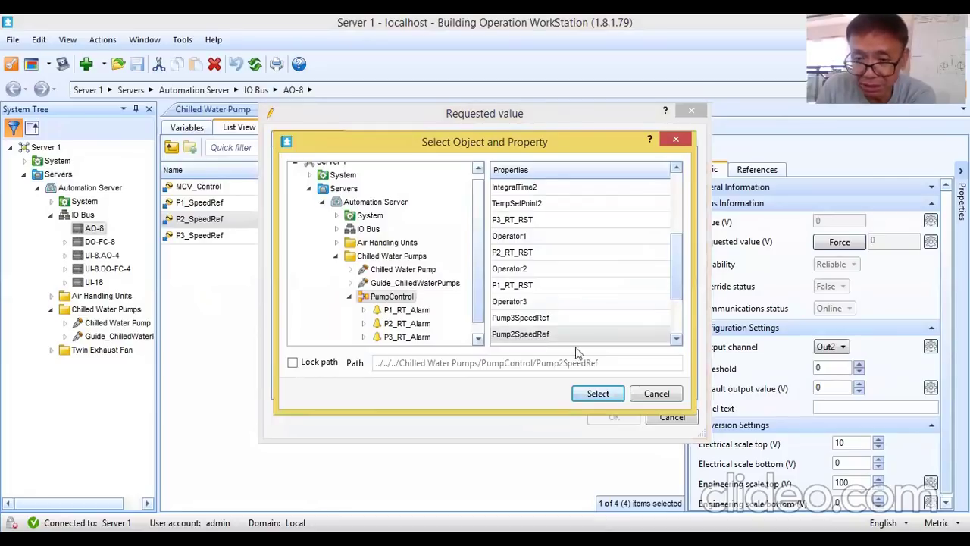
{"action": "left_click", "coordinate": [597, 394]}
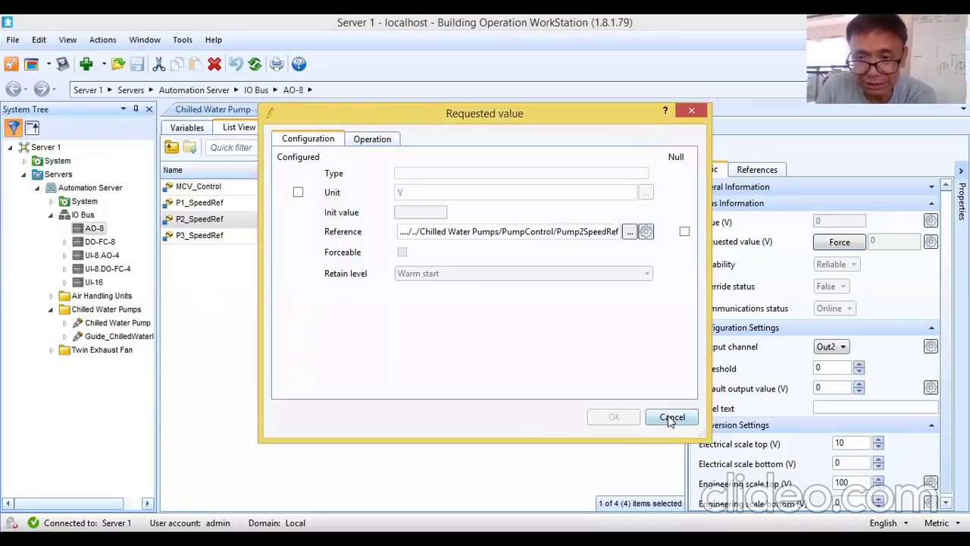
{"action": "left_click", "coordinate": [670, 419]}
Review the Requested value reference of P3_SpeedRef and its source property in PumpControl, then cancel out of the configuration.
{"action": "left_click", "coordinate": [229, 240]}
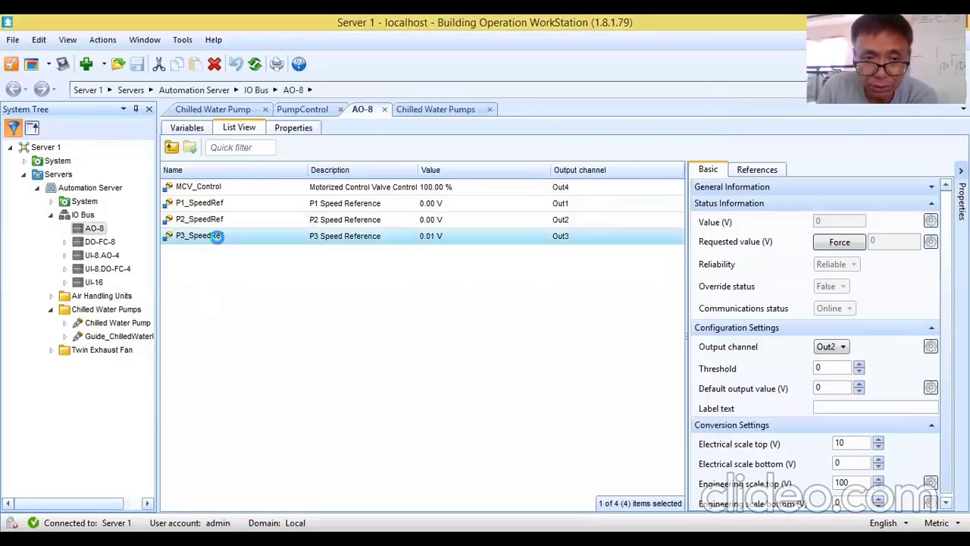
{"action": "left_click", "coordinate": [931, 242]}
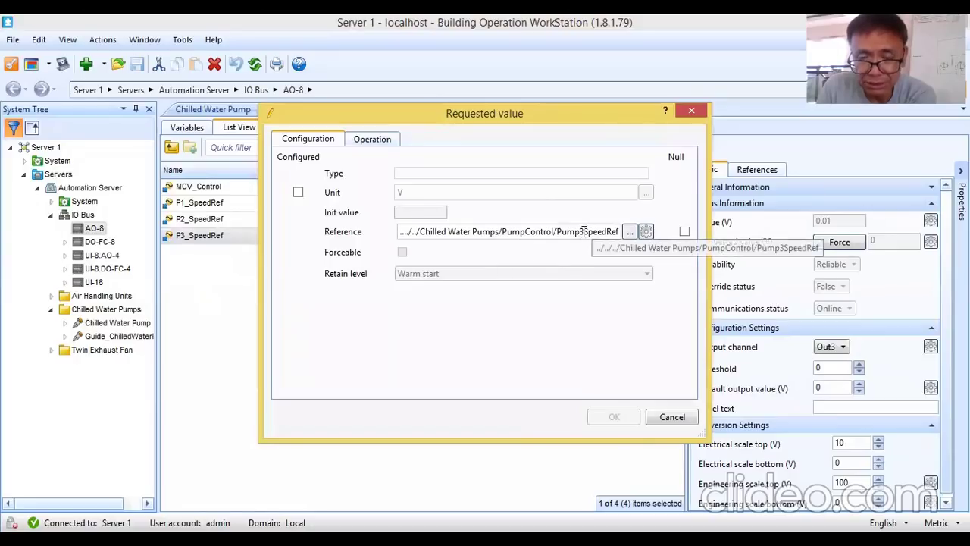
{"action": "left_click", "coordinate": [629, 232]}
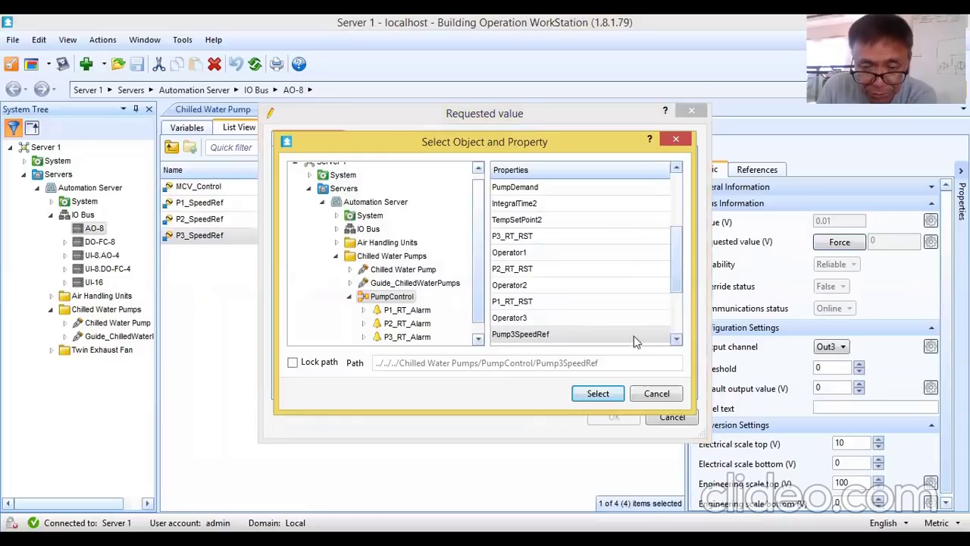
{"action": "left_click", "coordinate": [653, 394]}
{"action": "left_click", "coordinate": [672, 417]}
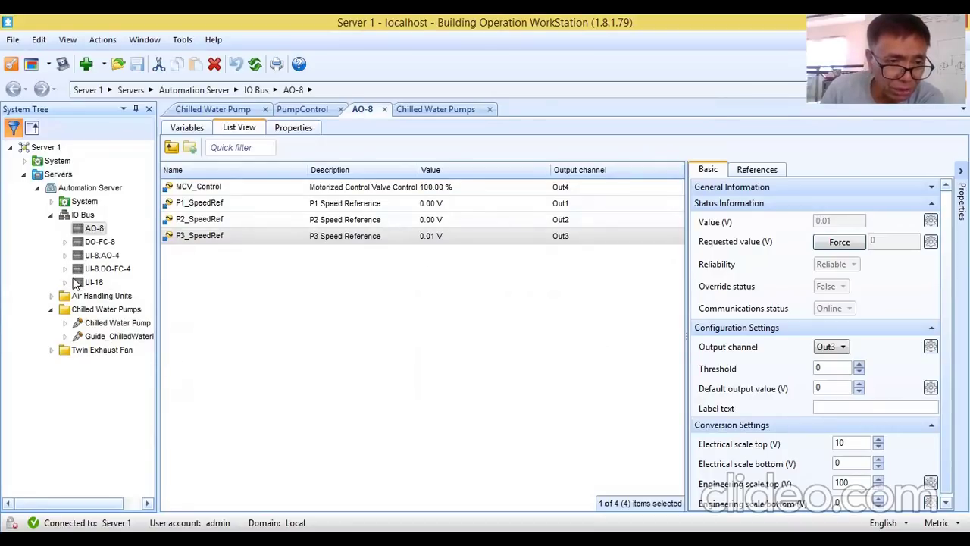
List the DO-FC-8 module's points and check the properties of P1_SS_Cmd.
{"action": "left_click", "coordinate": [96, 242]}
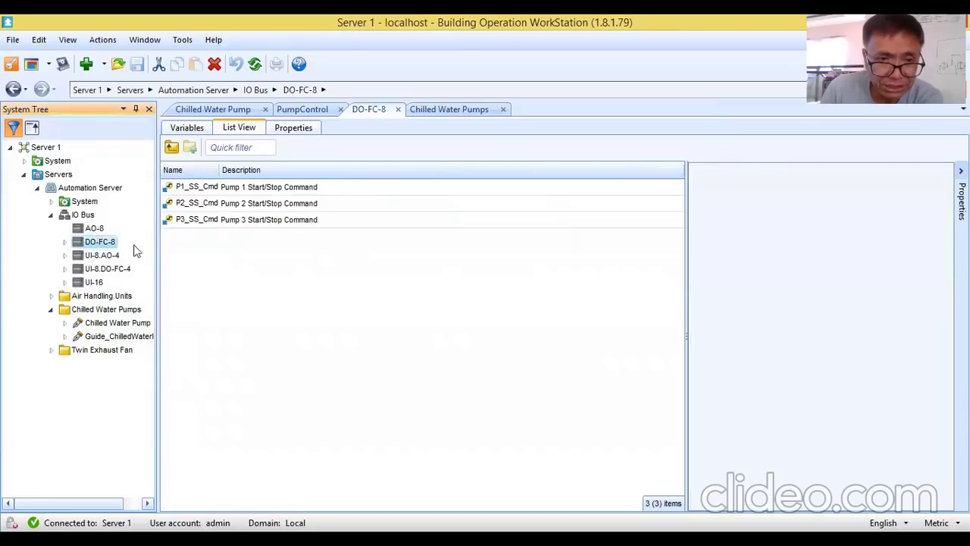
{"action": "left_click", "coordinate": [283, 186]}
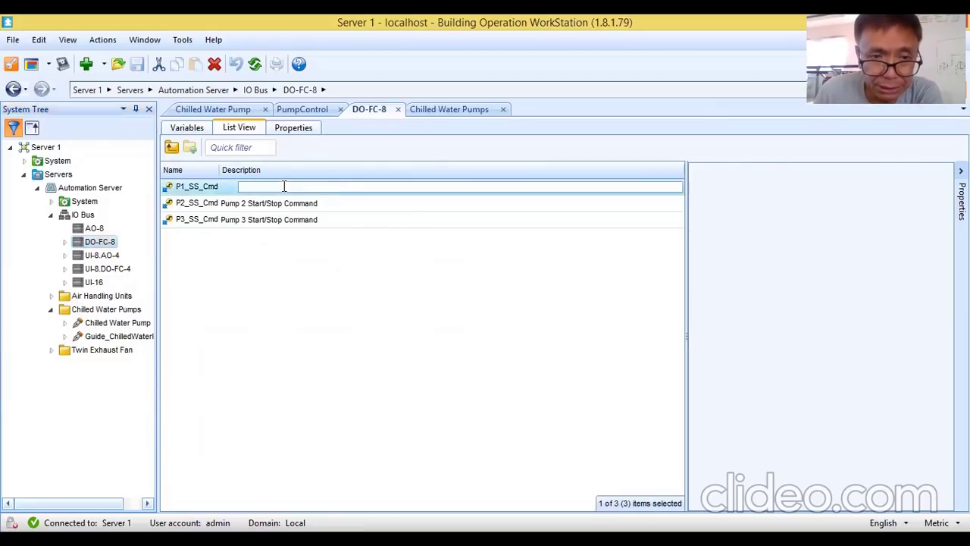
{"action": "right_click", "coordinate": [191, 190]}
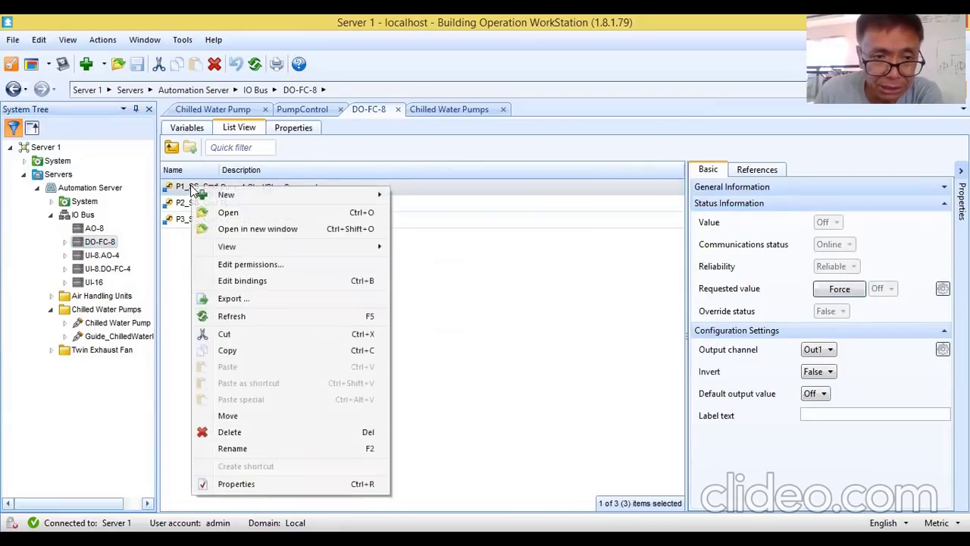
{"action": "left_click", "coordinate": [235, 483]}
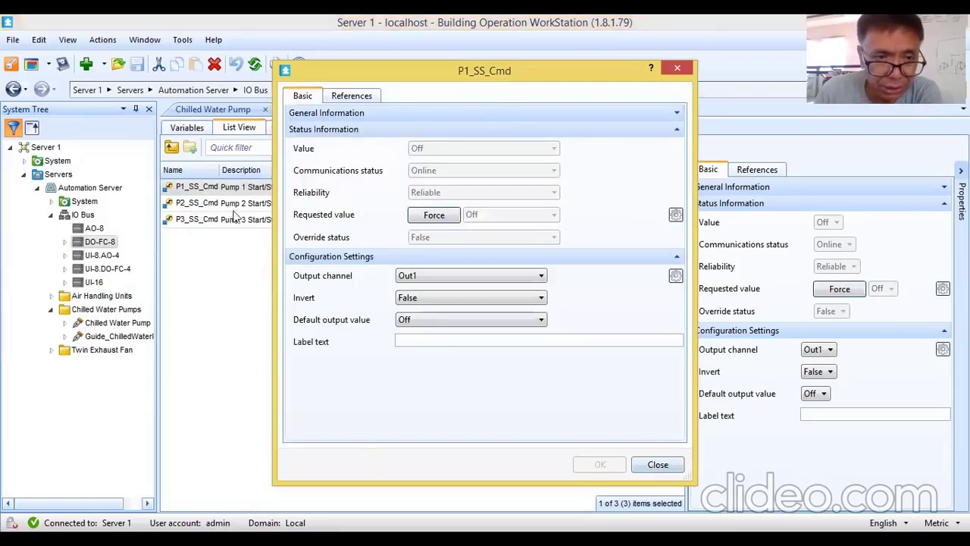
{"action": "left_click", "coordinate": [658, 464]}
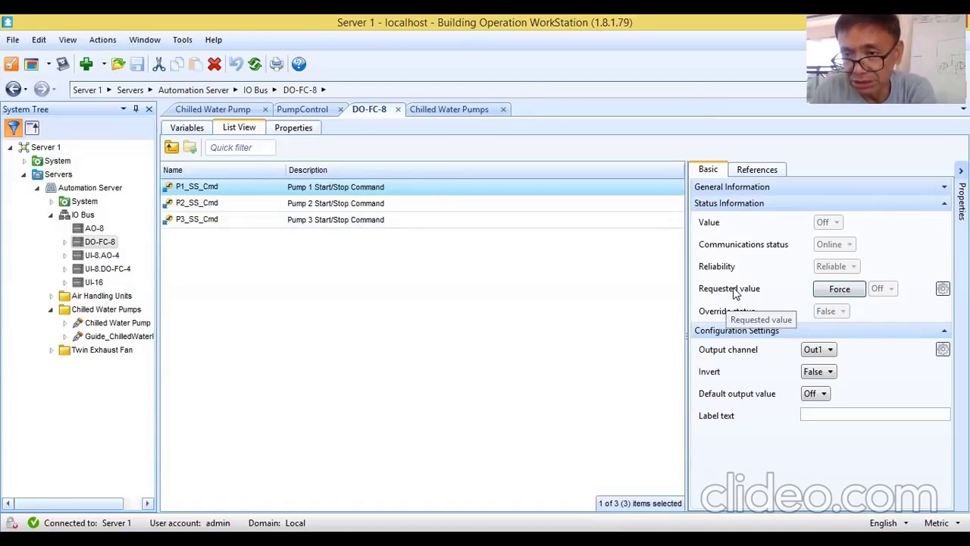
Review P1_SS_Cmd's Requested value reference and its source property in PumpControl, cancel the configuration, and select P2_SS_Cmd.
{"action": "left_click", "coordinate": [942, 288]}
{"action": "left_click", "coordinate": [947, 309]}
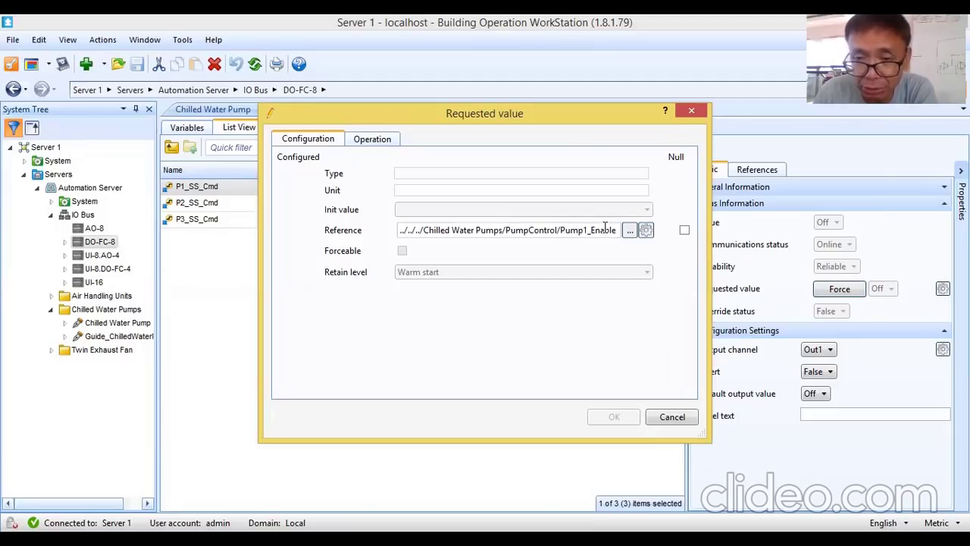
{"action": "left_click", "coordinate": [631, 231]}
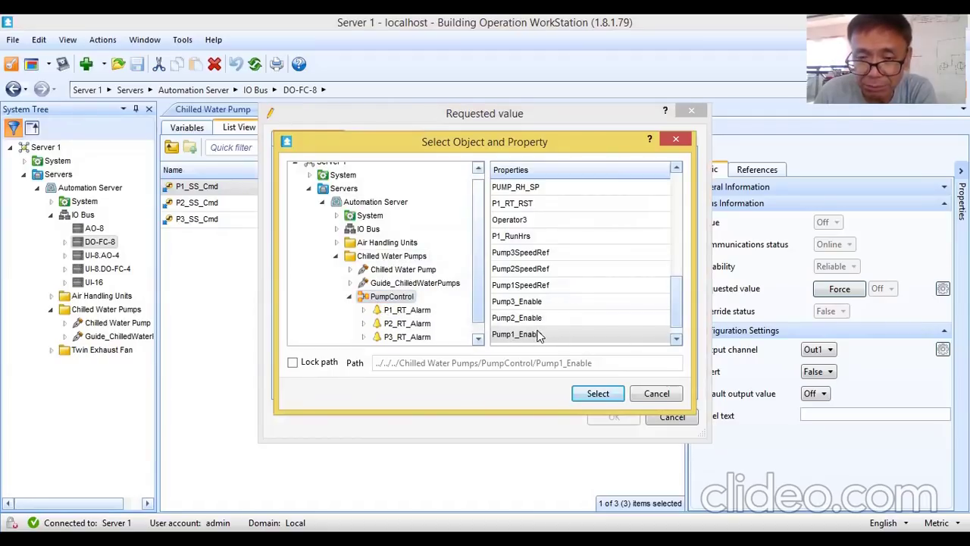
{"action": "left_click", "coordinate": [598, 393]}
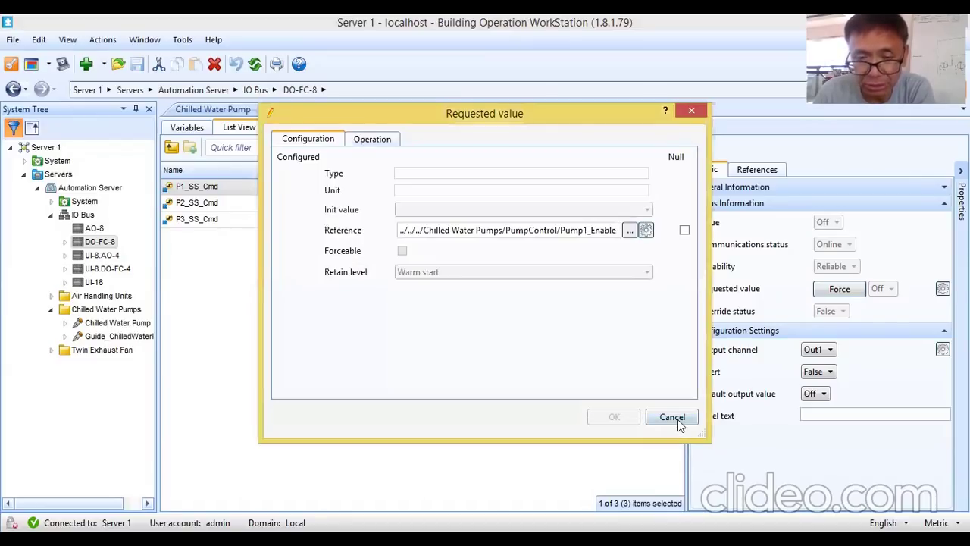
{"action": "left_click", "coordinate": [671, 418]}
{"action": "left_click", "coordinate": [223, 205]}
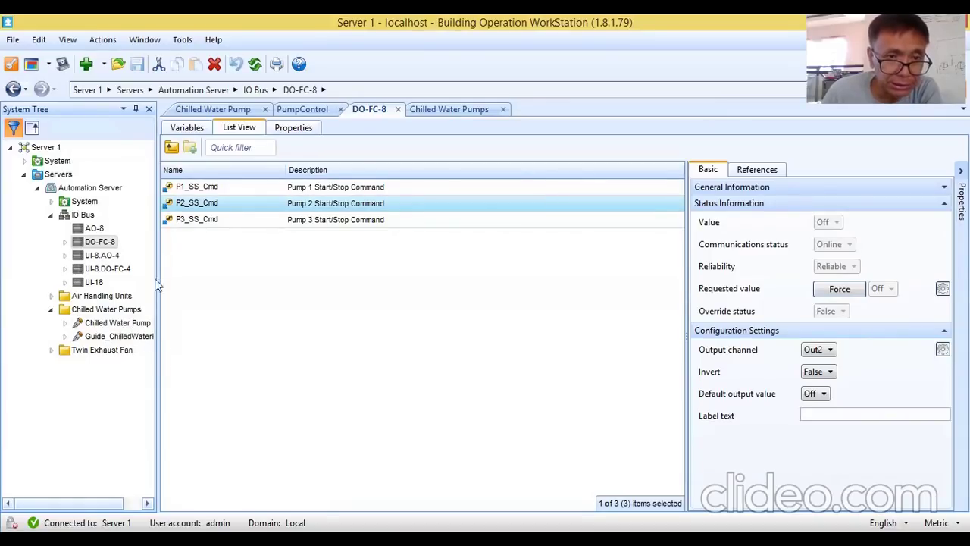
View the PumpControl program diagram, then open the Chilled Water Pumps folder in a new window.
{"action": "left_click", "coordinate": [305, 110]}
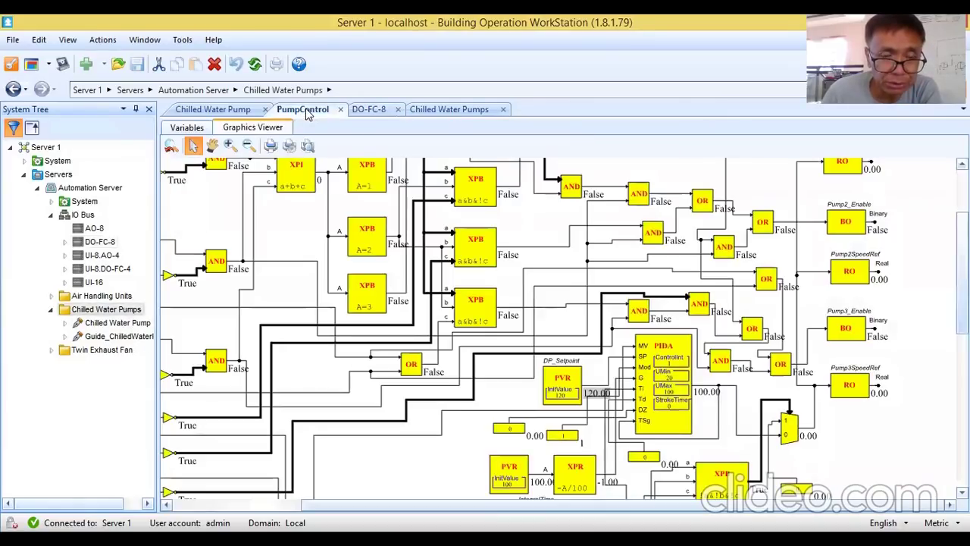
{"action": "right_click", "coordinate": [102, 310]}
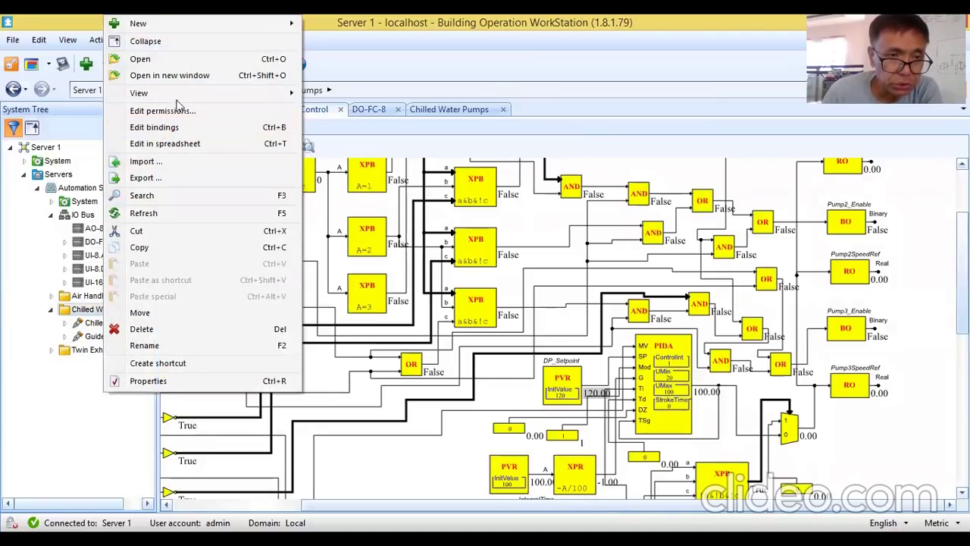
{"action": "left_click", "coordinate": [192, 77]}
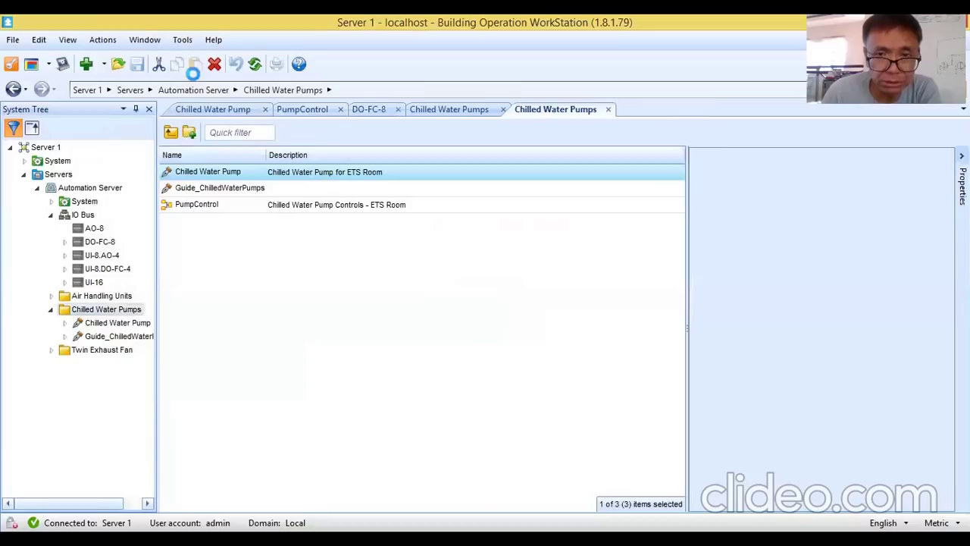
Open the bindings of the PumpControl program and expand the Automation Server's IO Bus in the binding browser.
{"action": "left_click", "coordinate": [203, 204]}
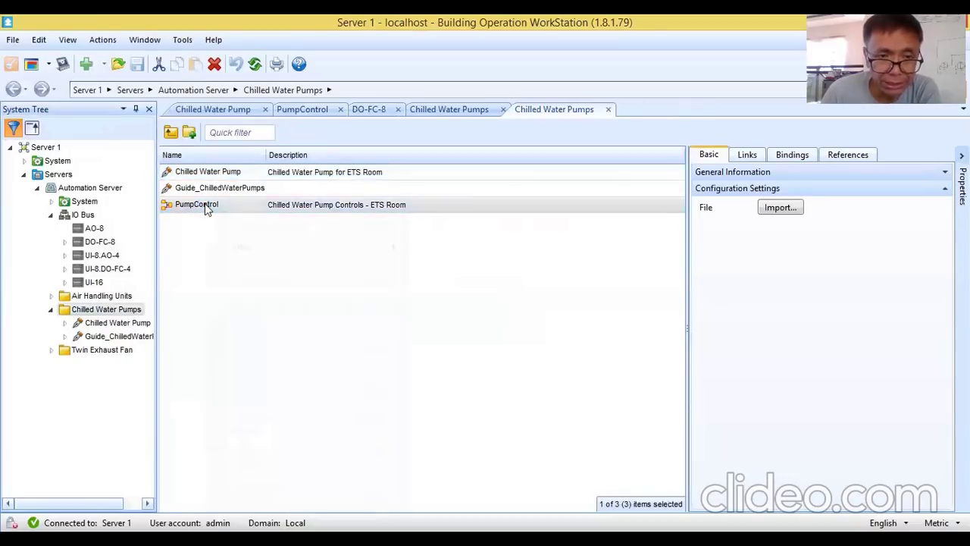
{"action": "right_click", "coordinate": [205, 203]}
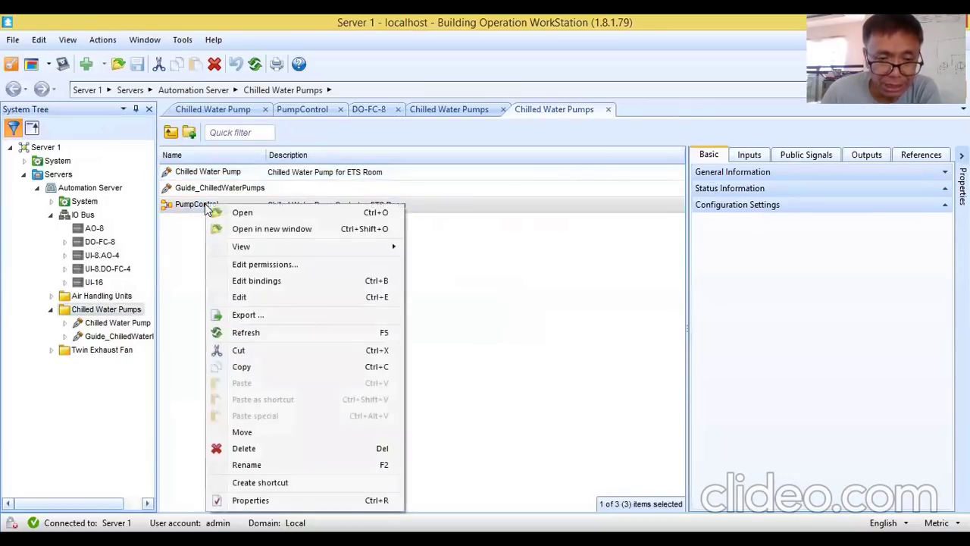
{"action": "left_click", "coordinate": [279, 282]}
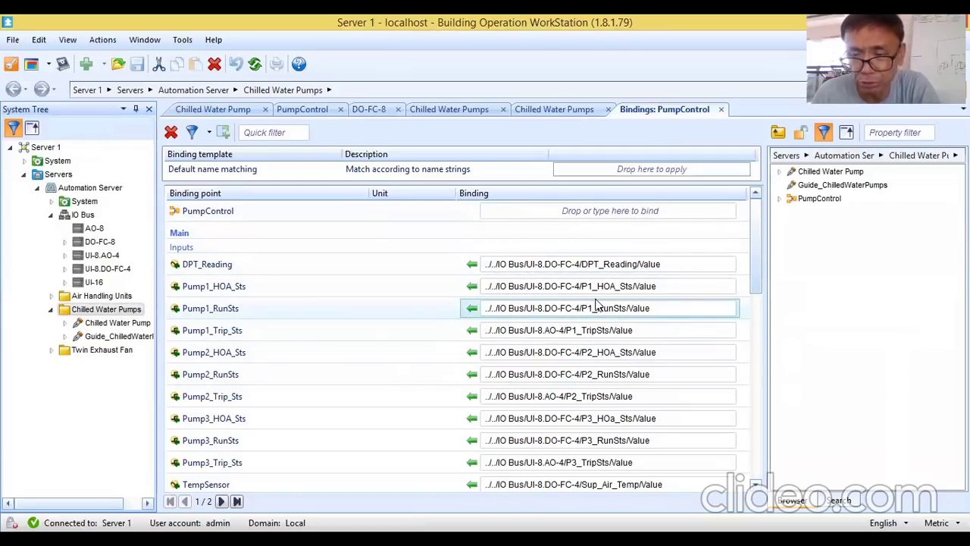
{"action": "left_click", "coordinate": [778, 133]}
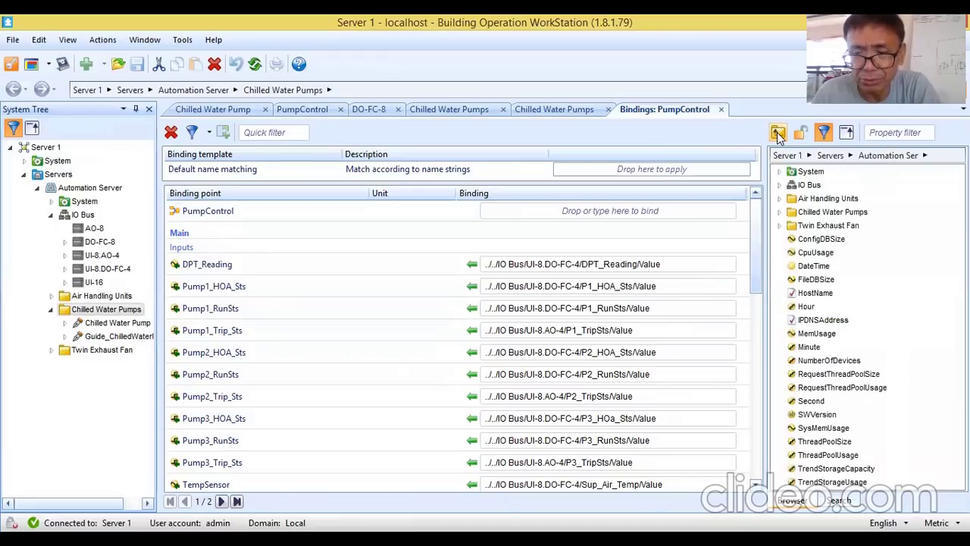
{"action": "left_click", "coordinate": [780, 186]}
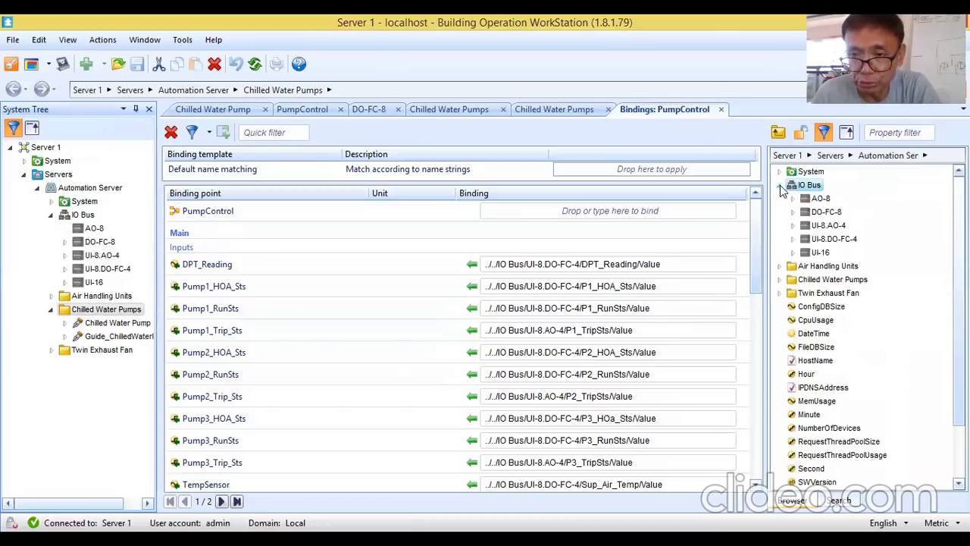
Expand AO-8 in the binding browser and try to bind P1_SpeedRef to the Pump1SpeedRef output.
{"action": "left_click", "coordinate": [792, 198]}
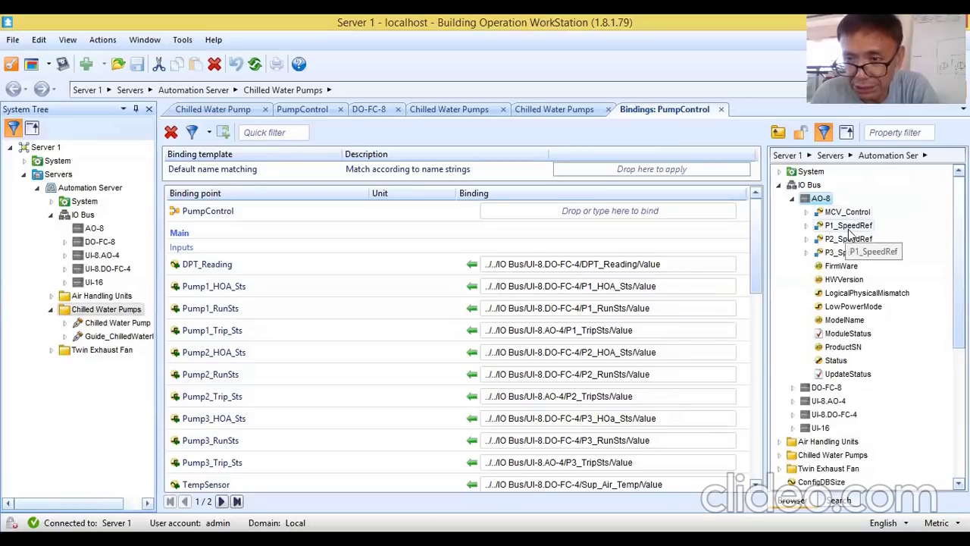
{"action": "left_click_drag", "start_coordinate": [757, 233], "coordinate": [770, 460]}
{"action": "left_click_drag", "start_coordinate": [770, 423], "coordinate": [770, 364]}
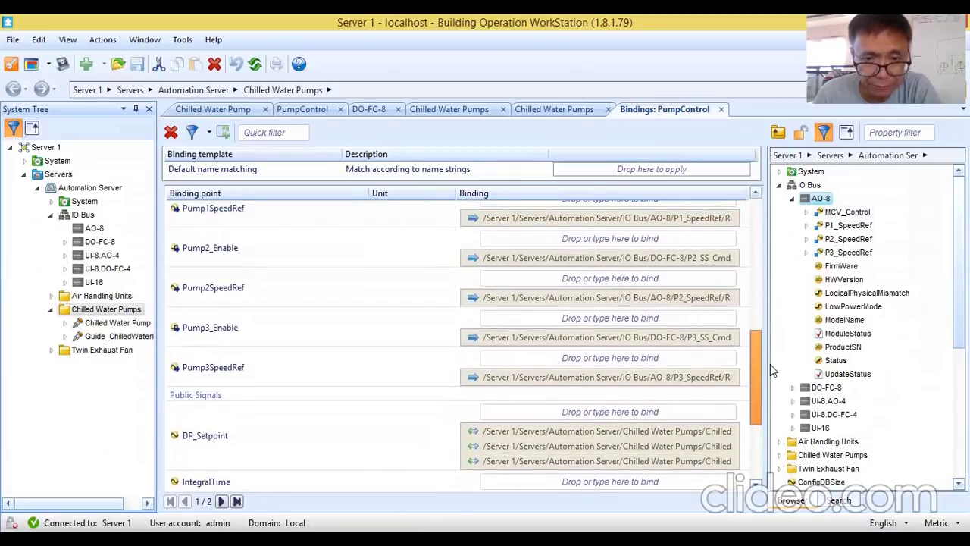
{"action": "left_click_drag", "start_coordinate": [770, 363], "coordinate": [773, 352]}
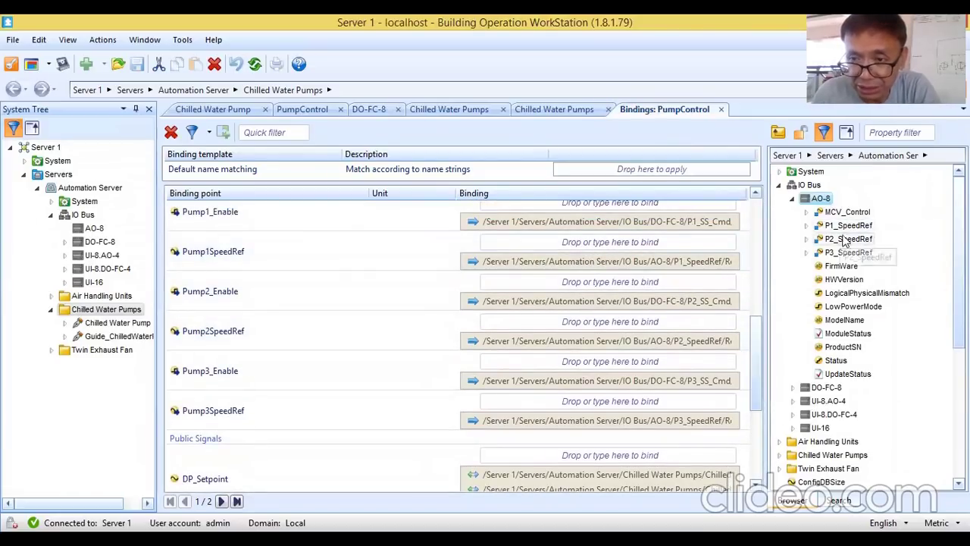
{"action": "left_click_drag", "start_coordinate": [848, 225], "coordinate": [657, 245]}
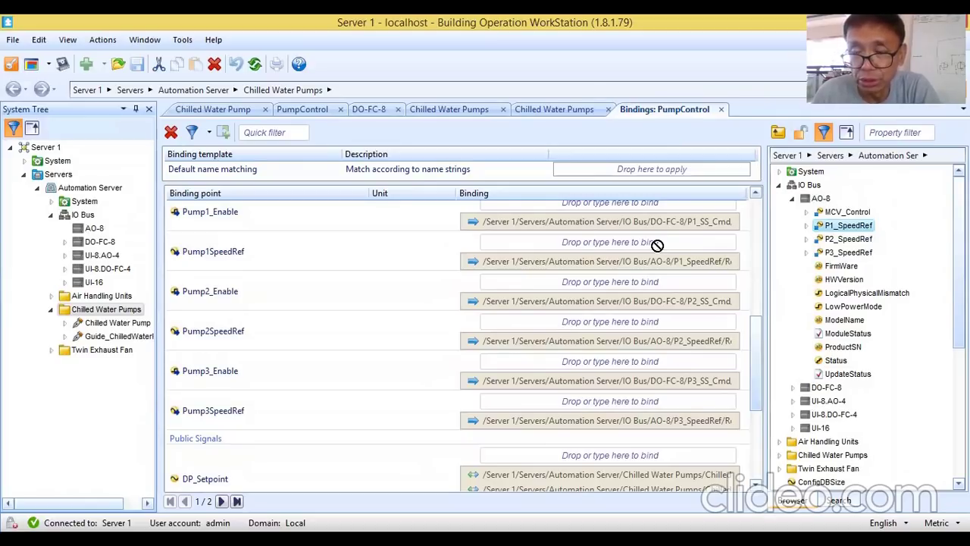
{"action": "left_click_drag", "start_coordinate": [657, 246], "coordinate": [836, 229]}
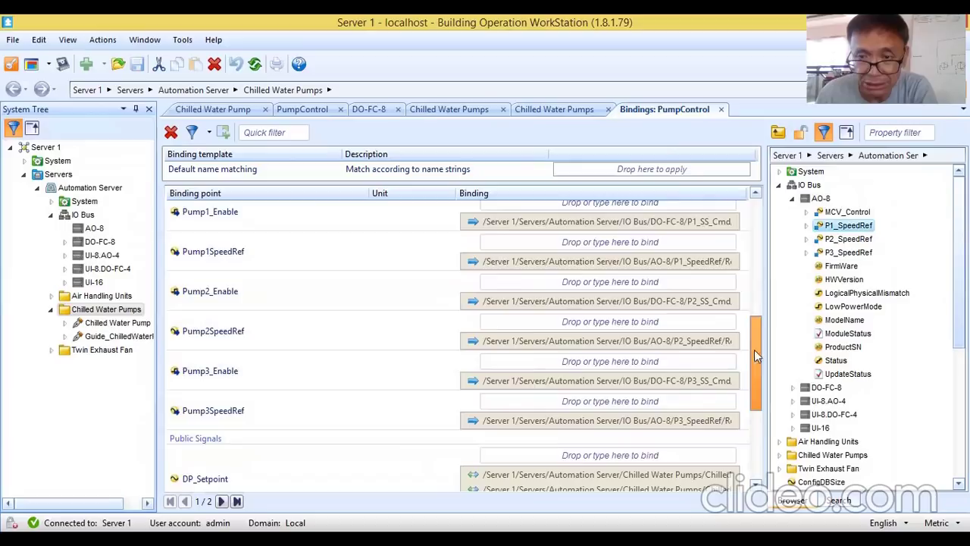
Expand DO-FC-8 in the binding browser and review its points against PumpControl's input bindings.
{"action": "left_click_drag", "start_coordinate": [754, 350], "coordinate": [757, 235]}
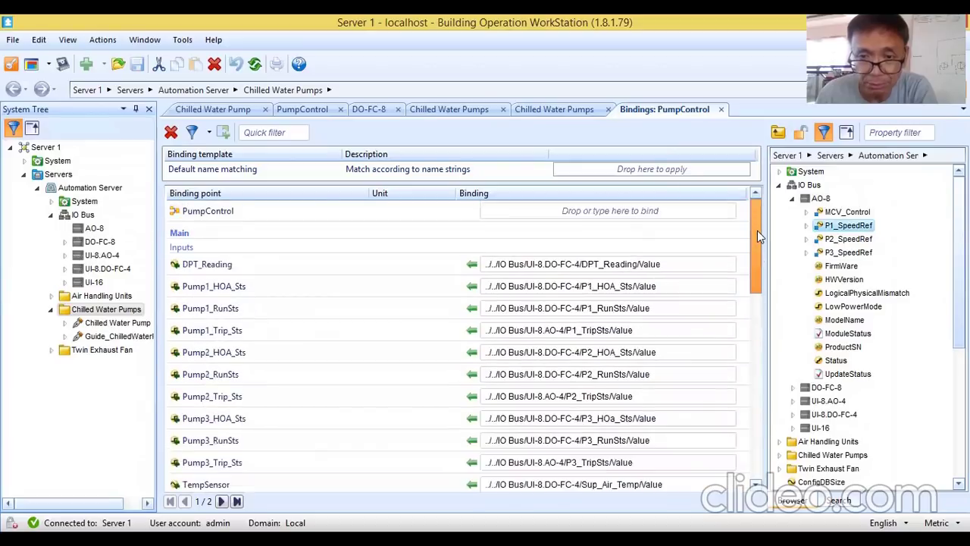
{"action": "left_click", "coordinate": [794, 388]}
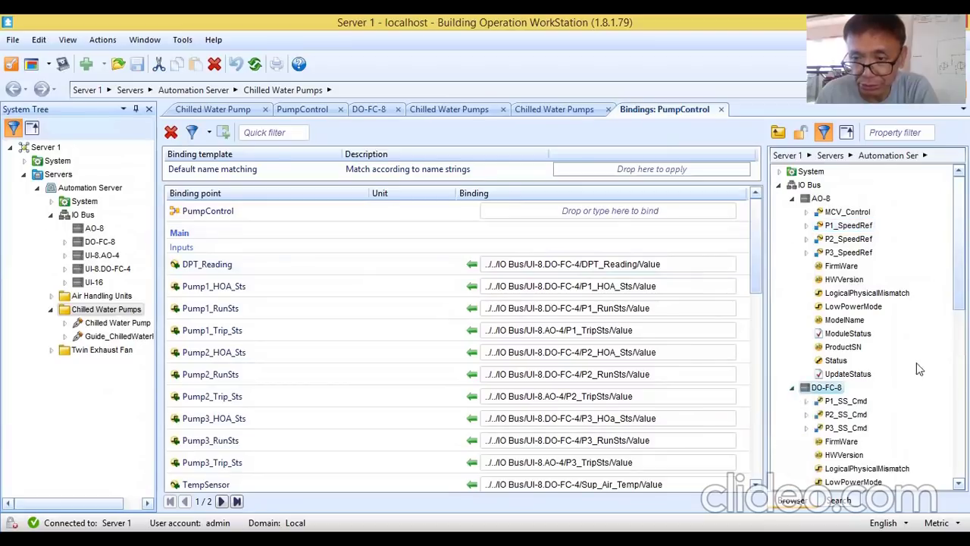
{"action": "left_click_drag", "start_coordinate": [959, 243], "coordinate": [958, 269]}
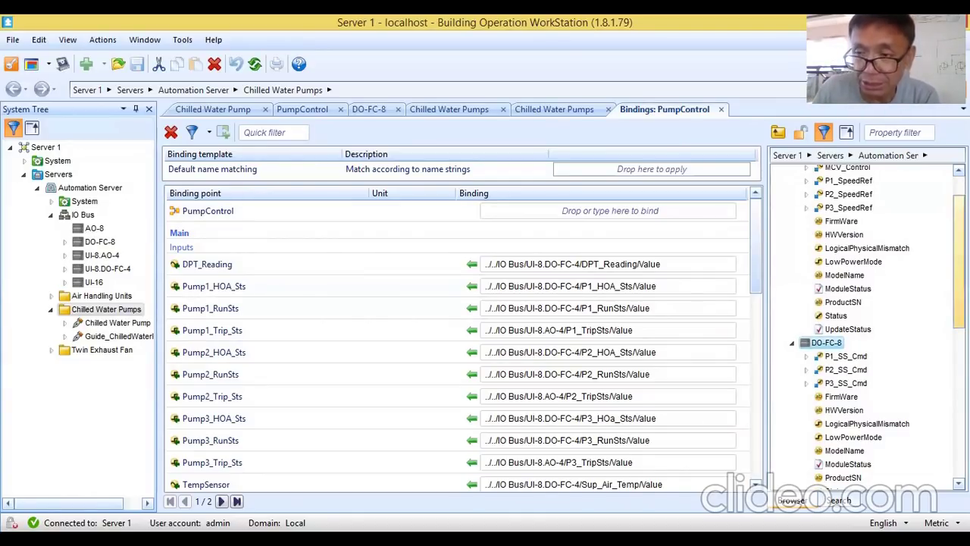
{"action": "scroll", "coordinate": [868, 325], "scroll_direction": "up", "scroll_amount": 1}
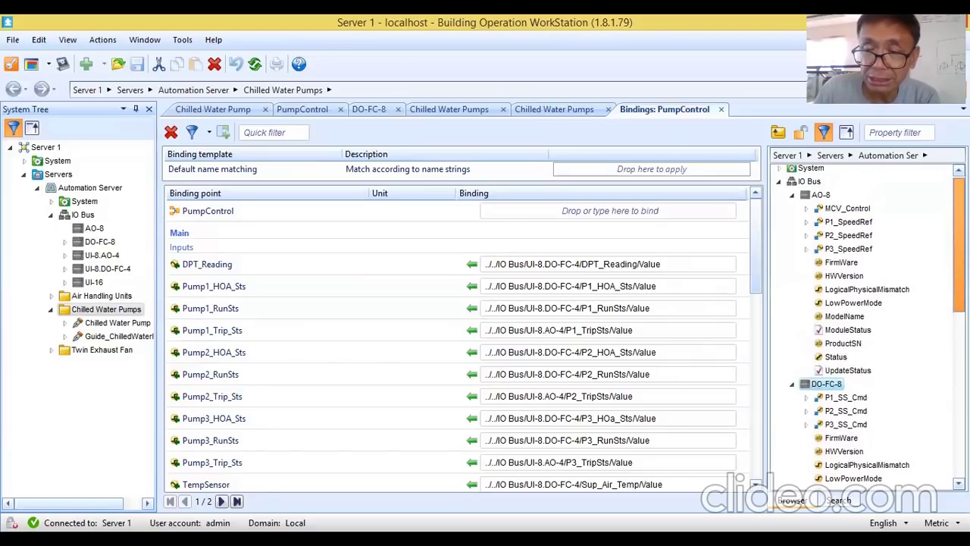
{"action": "scroll", "coordinate": [868, 326], "scroll_direction": "down", "scroll_amount": 2}
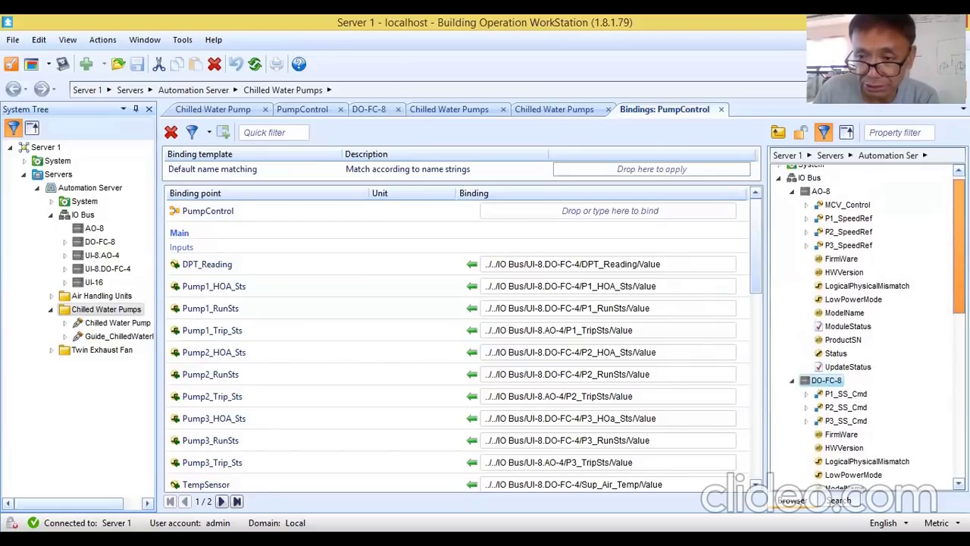
Select the Pump1_HOA_Sts binding and expand UI-8.AO-4 in the binding browser to examine its points.
{"action": "left_click", "coordinate": [628, 287]}
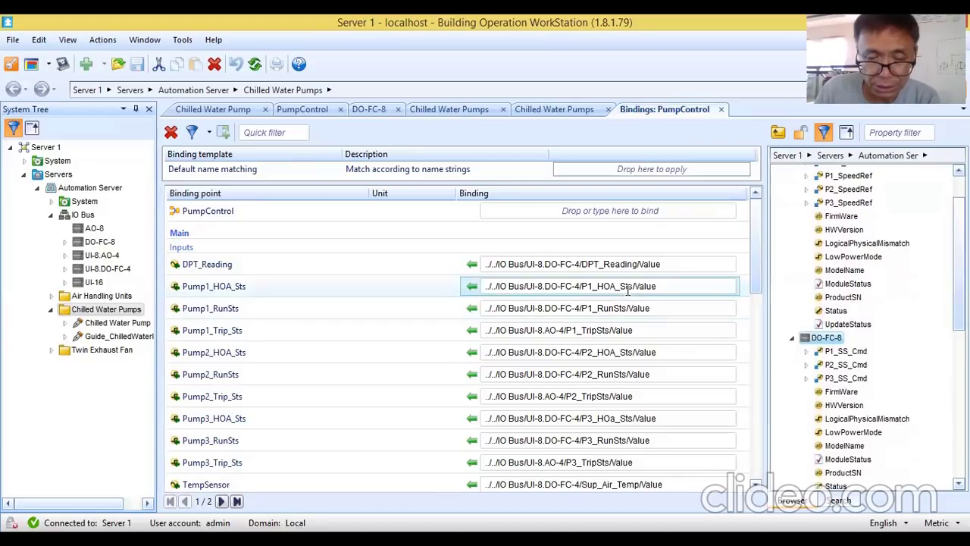
{"action": "left_click", "coordinate": [628, 286]}
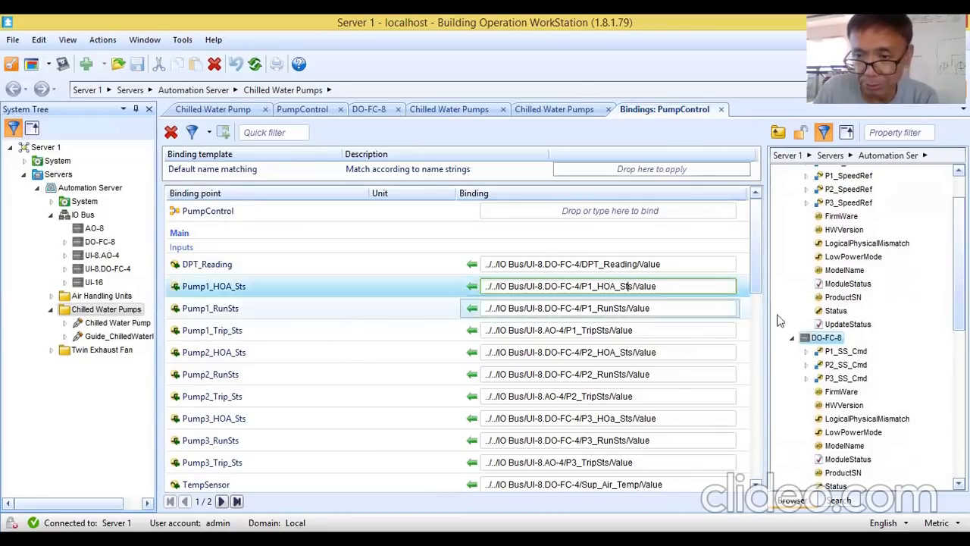
{"action": "scroll", "coordinate": [863, 326], "scroll_direction": "down", "scroll_amount": 5}
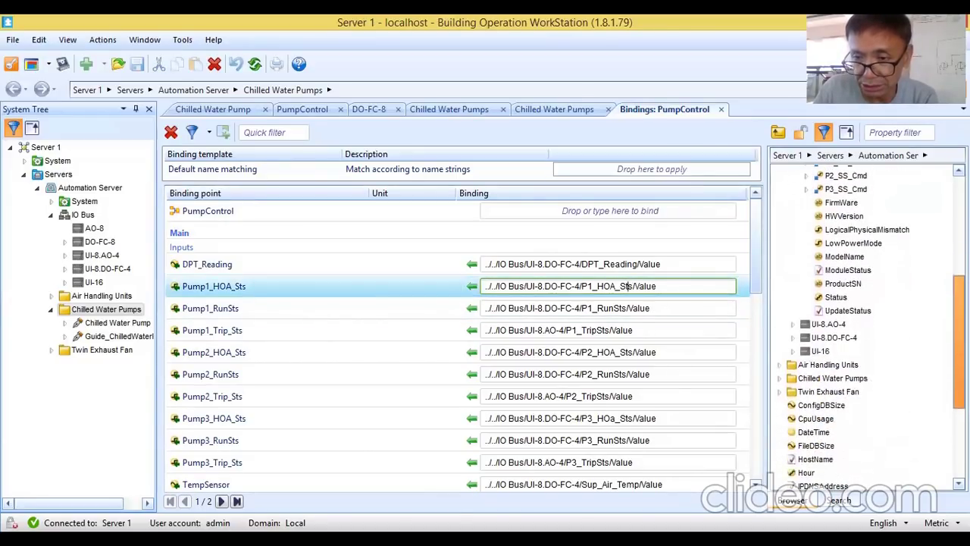
{"action": "left_click", "coordinate": [794, 325]}
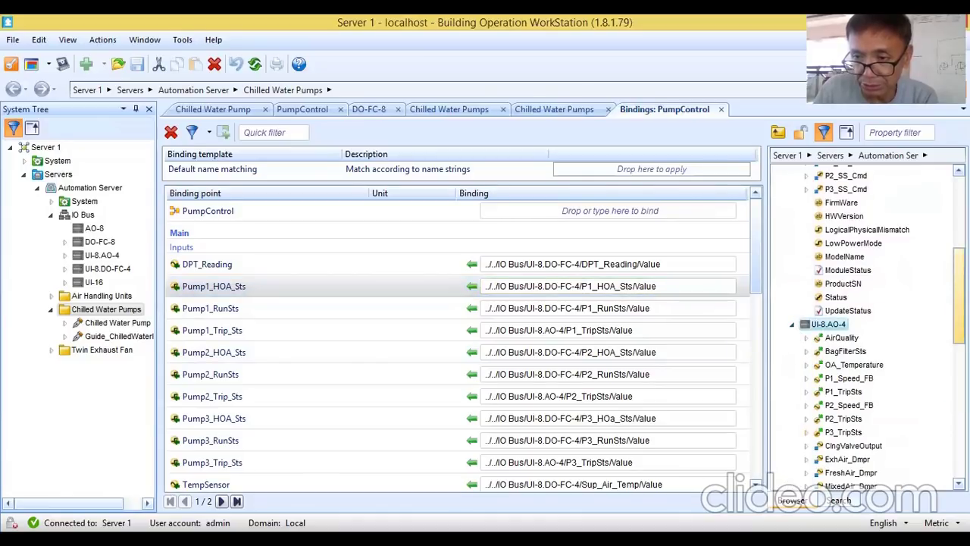
{"action": "scroll", "coordinate": [872, 325], "scroll_direction": "down", "scroll_amount": 5}
{"action": "scroll", "coordinate": [848, 400], "scroll_direction": "down", "scroll_amount": 1}
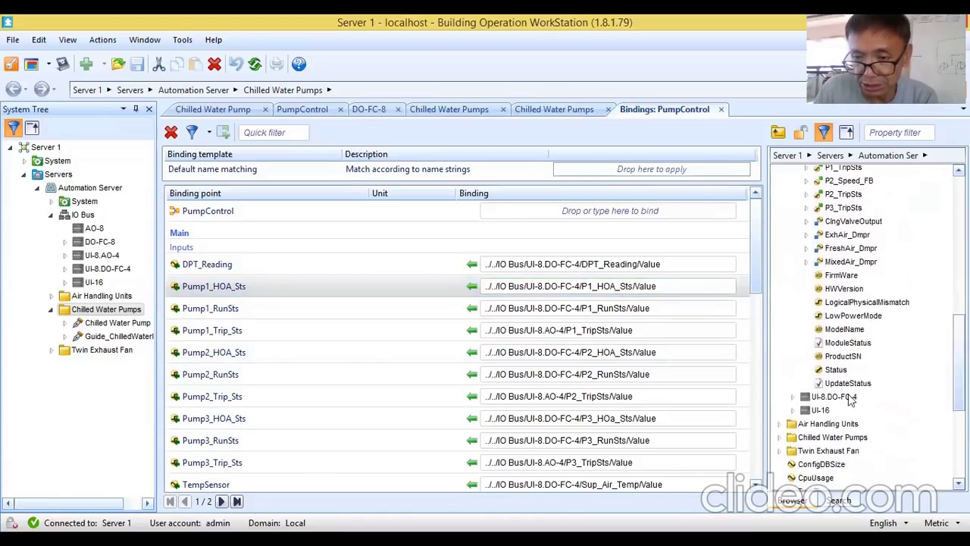
Expand UI-8.DO-FC-4 and try to bind P1_HOA_Sts to Pump1_HOA_Sts and P1_RunSts to Pump1_RunSts.
{"action": "left_click", "coordinate": [793, 396]}
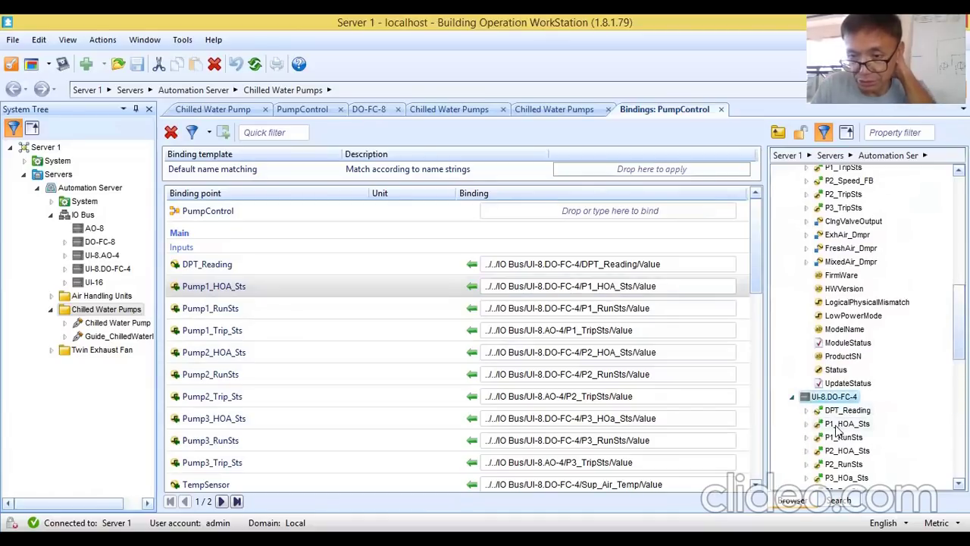
{"action": "left_click_drag", "start_coordinate": [842, 430], "coordinate": [653, 293]}
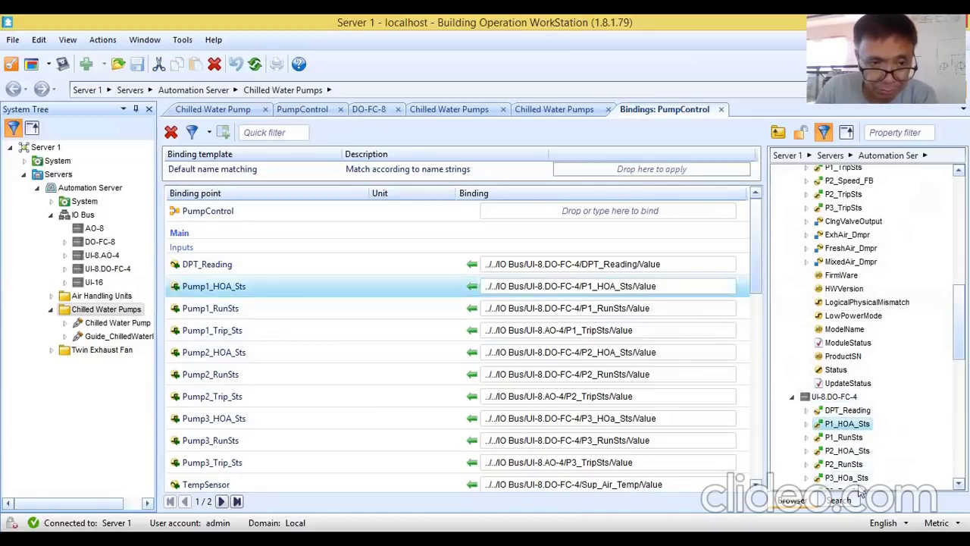
{"action": "left_click_drag", "start_coordinate": [843, 438], "coordinate": [653, 309]}
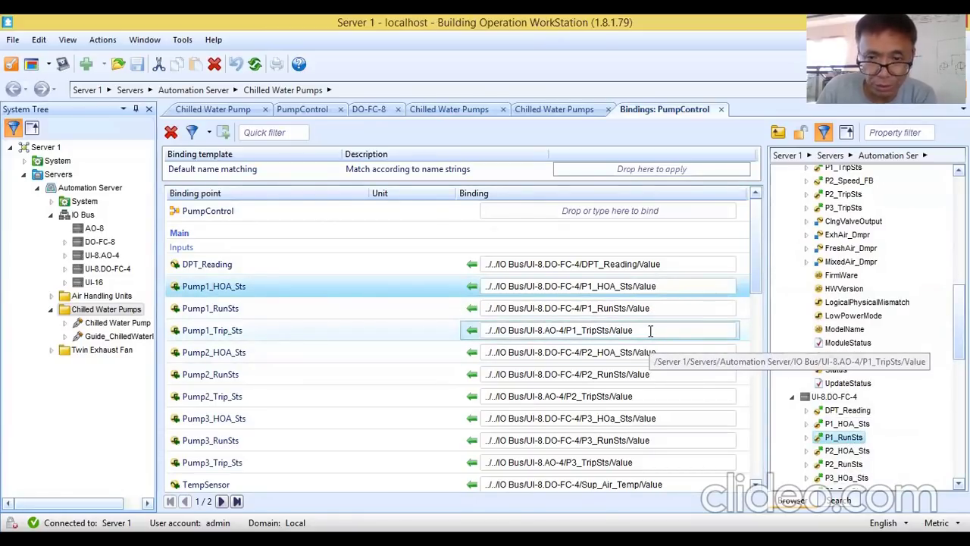
Clear the Pump1_Trip_Sts binding and rebind that input to P1_TripSts from UI-8.AO-4.
{"action": "left_click", "coordinate": [429, 329]}
{"action": "key", "text": "Delete"}
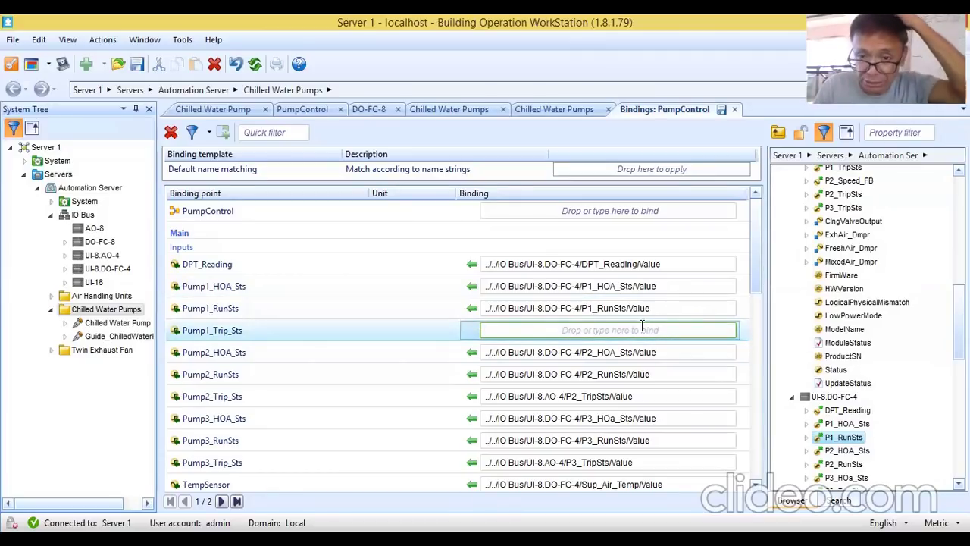
{"action": "left_click", "coordinate": [577, 331]}
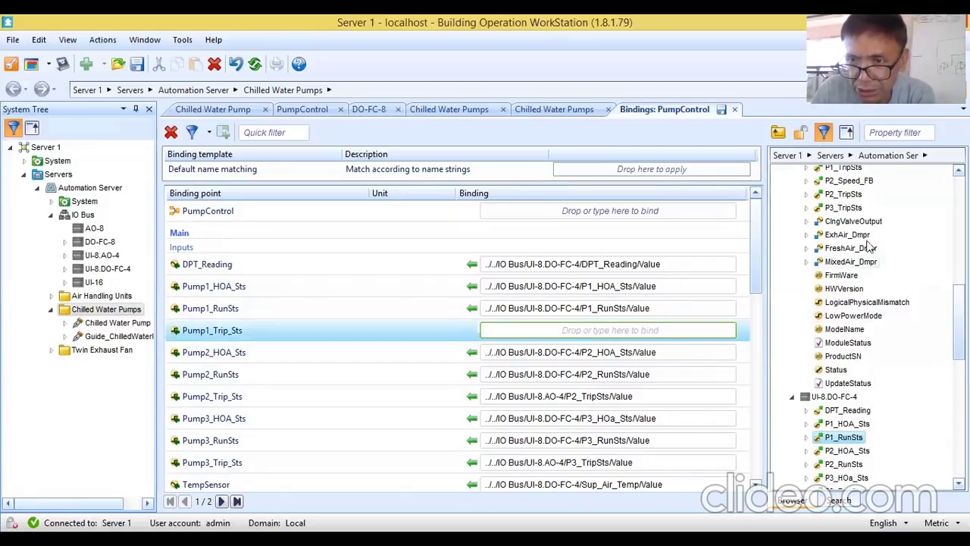
{"action": "left_click_drag", "start_coordinate": [959, 319], "coordinate": [960, 314]}
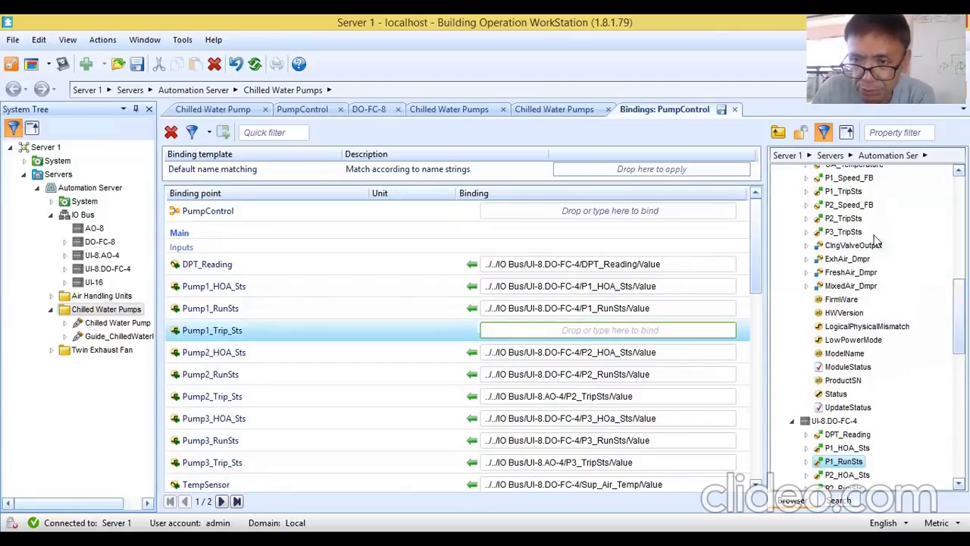
{"action": "left_click_drag", "start_coordinate": [853, 196], "coordinate": [688, 339]}
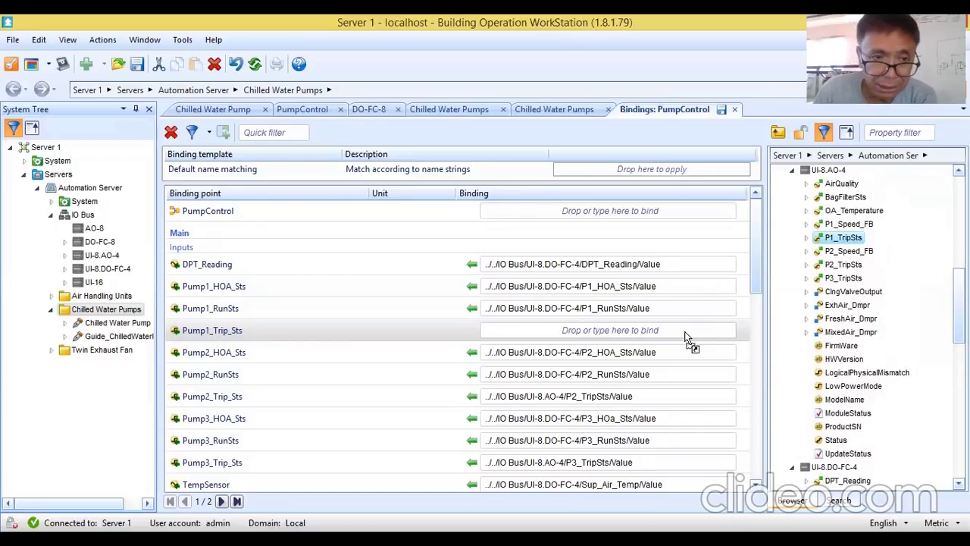
{"action": "left_click_drag", "start_coordinate": [685, 337], "coordinate": [685, 330]}
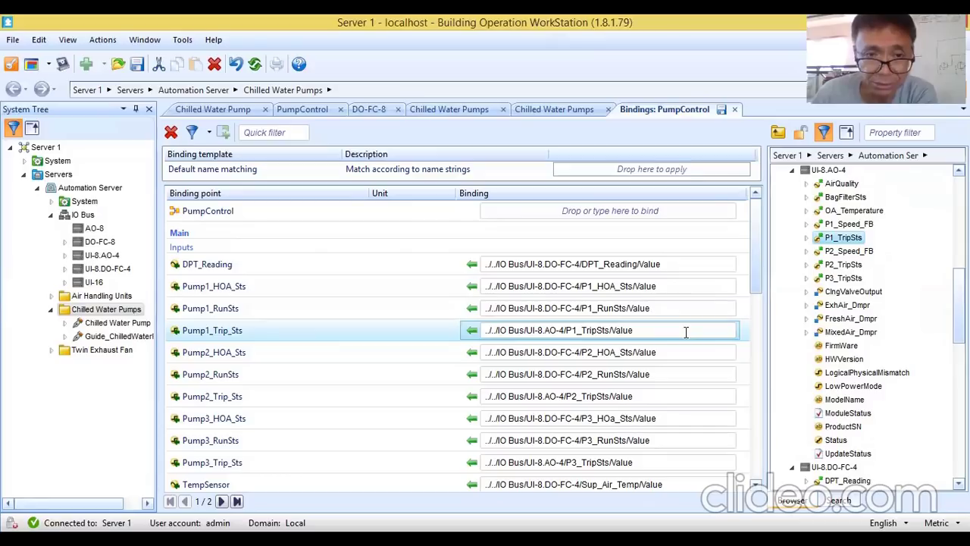
{"action": "left_click", "coordinate": [825, 132]}
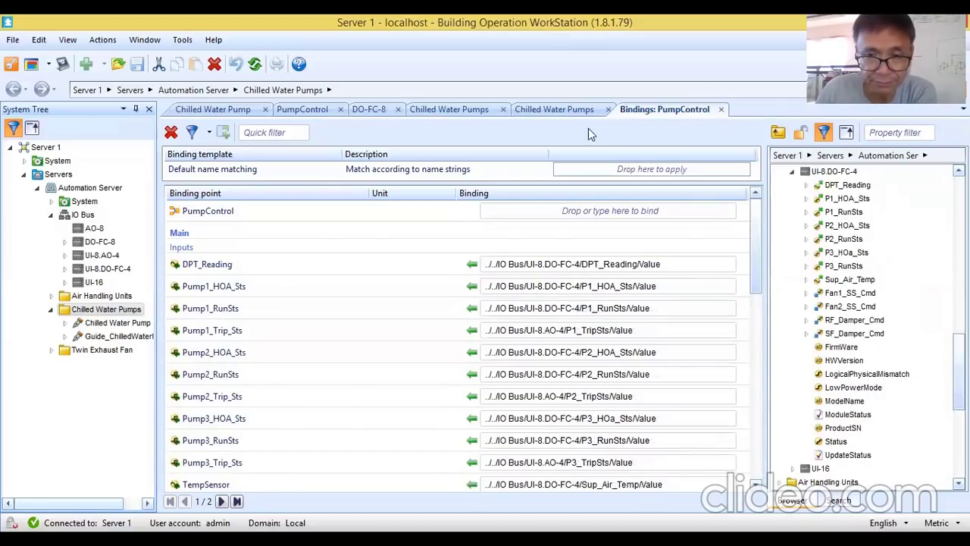
Close the PumpControl bindings, both Chilled Water Pumps folder views and the DO-FC-8 view.
{"action": "left_click", "coordinate": [565, 108]}
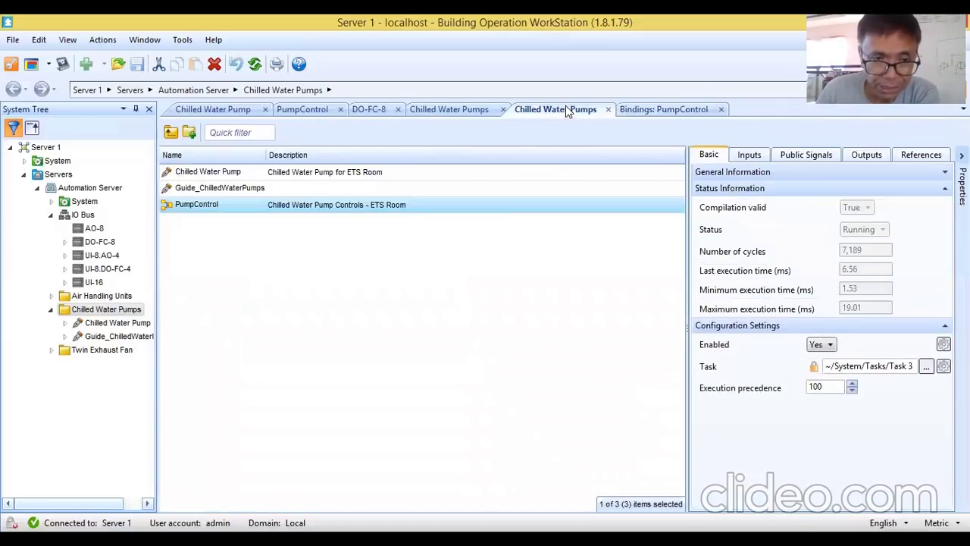
{"action": "left_click", "coordinate": [722, 109]}
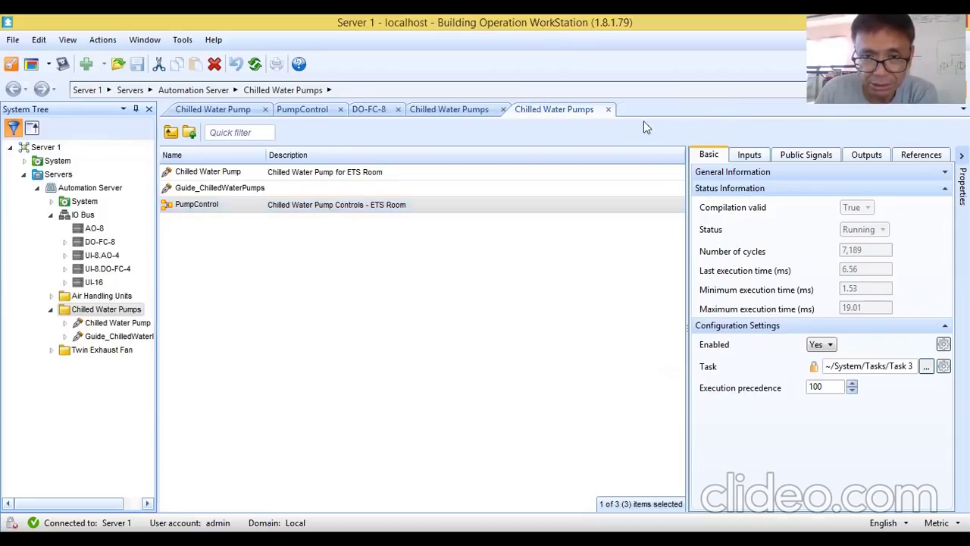
{"action": "left_click", "coordinate": [608, 110]}
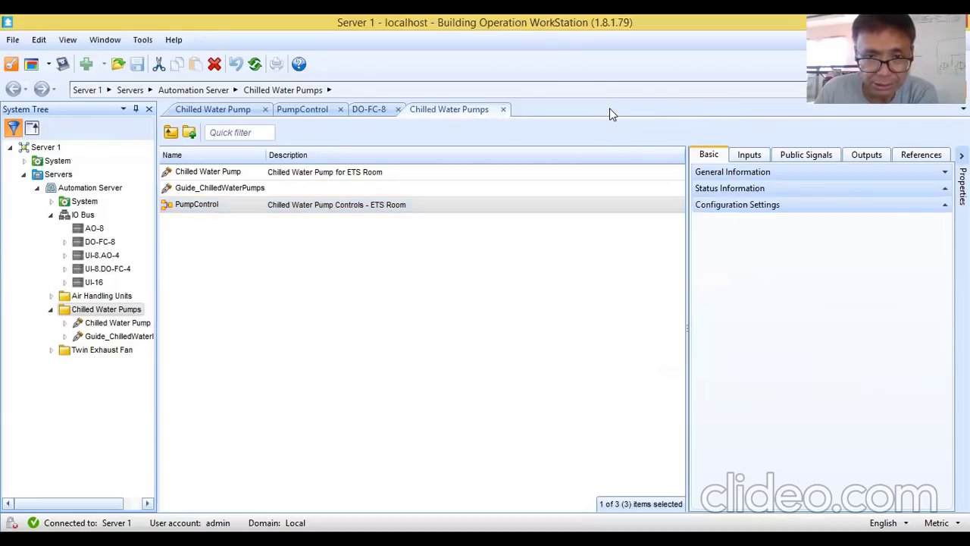
{"action": "left_click", "coordinate": [504, 110]}
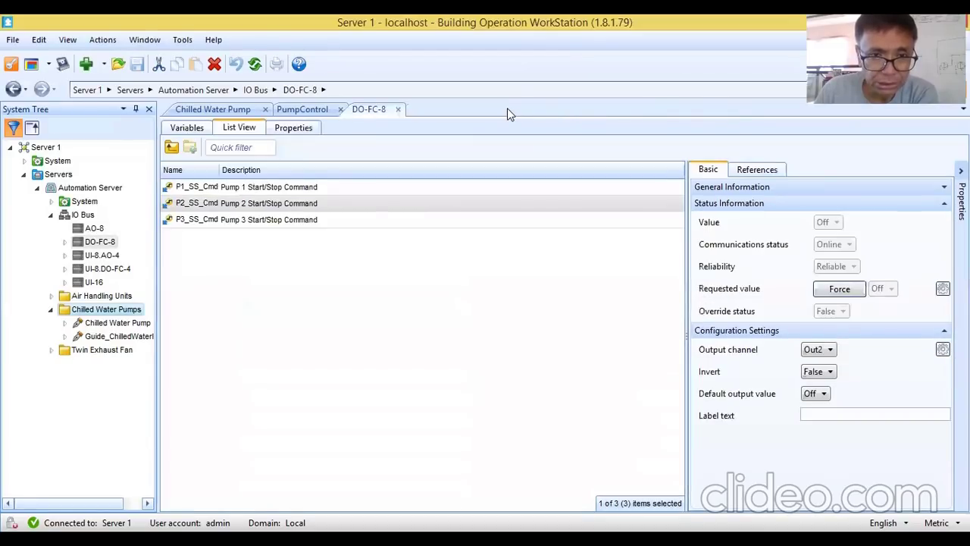
{"action": "left_click", "coordinate": [397, 110]}
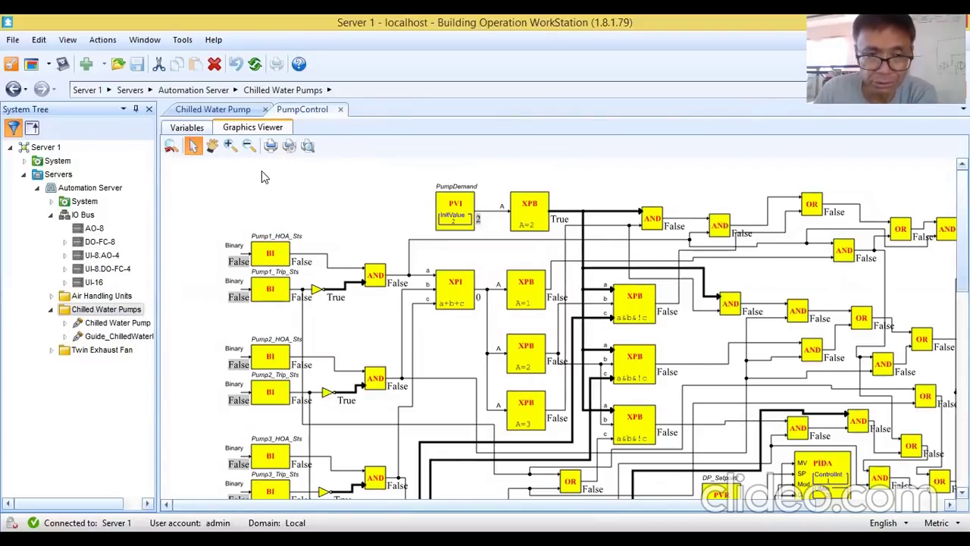
Check the DP_Setpoint property from the Chilled Water Pump graphic and close its dialog.
{"action": "left_click", "coordinate": [209, 109]}
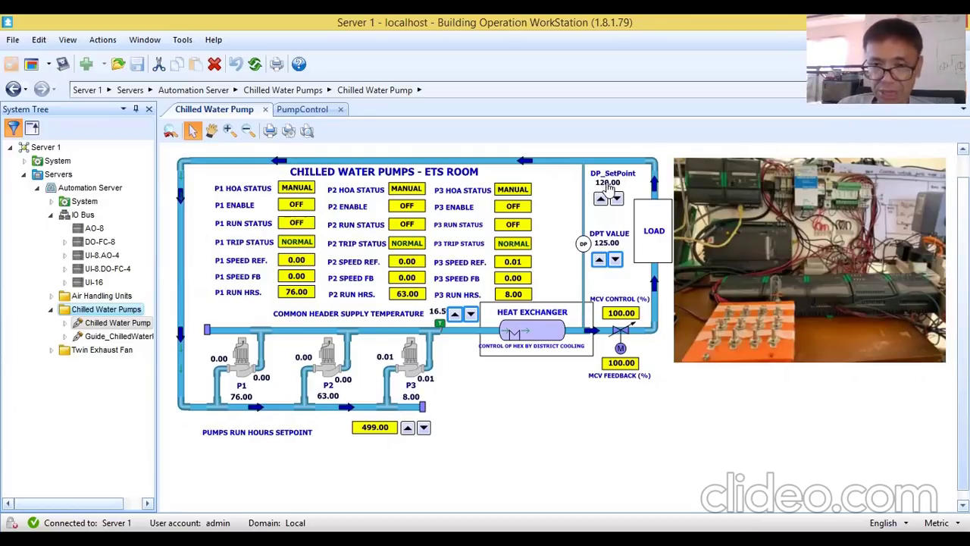
{"action": "left_click", "coordinate": [610, 186]}
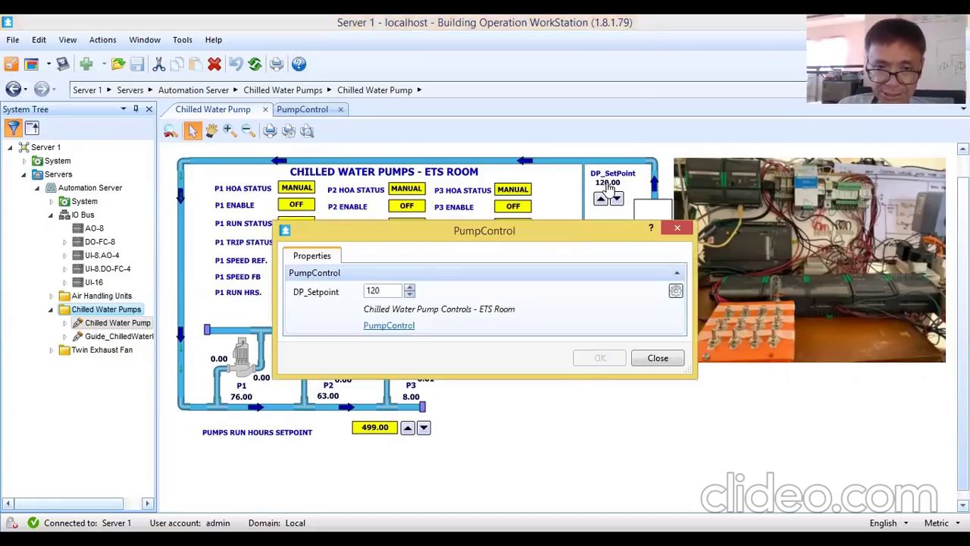
{"action": "left_click", "coordinate": [678, 229]}
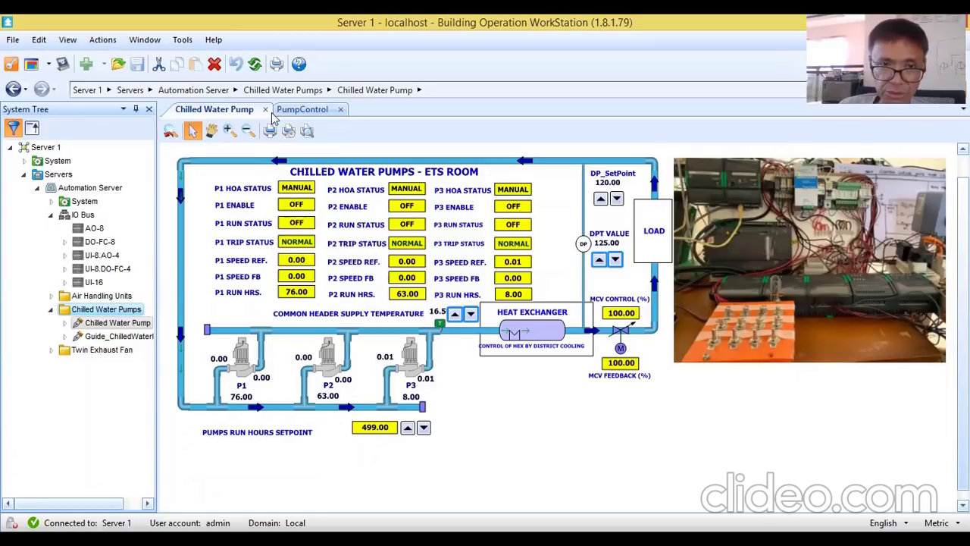
Examine the PumpControl program diagram from the pump status inputs down to the DP_Setpoint and PIDA blocks.
{"action": "left_click", "coordinate": [317, 112]}
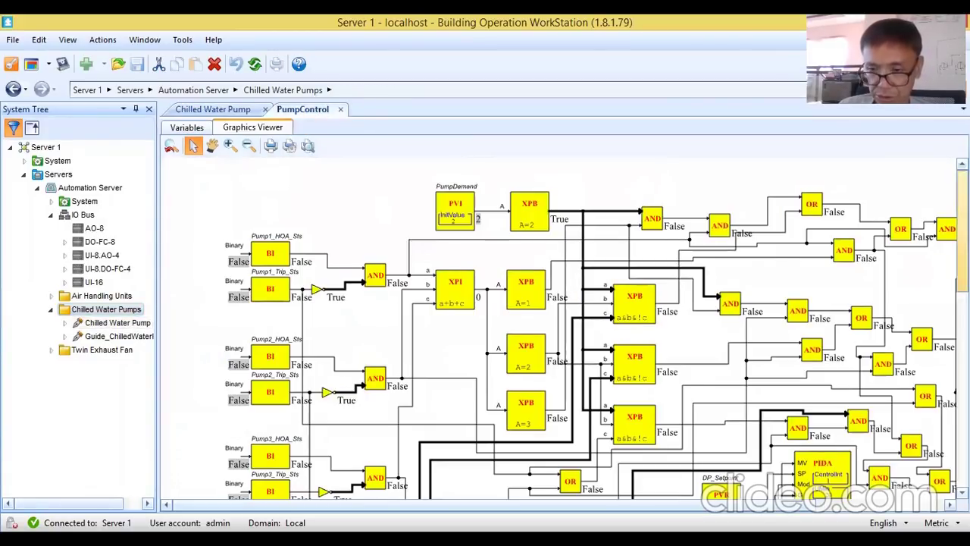
{"action": "scroll", "coordinate": [561, 326], "scroll_direction": "down", "scroll_amount": 5}
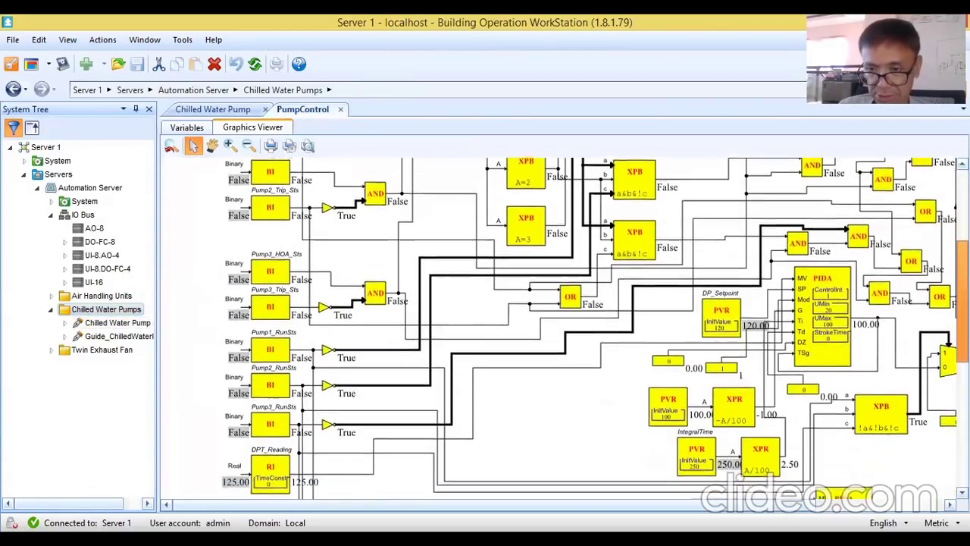
{"action": "scroll", "coordinate": [560, 325], "scroll_direction": "down", "scroll_amount": 2}
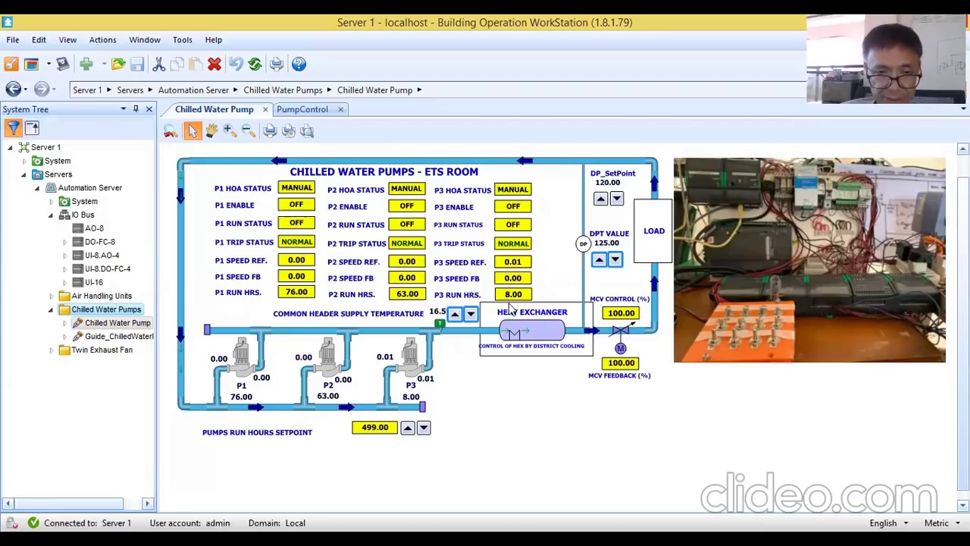
Check the Sup_Air_Temp, DP_Setpoint and DPT_Reading properties from the Chilled Water Pump graphic, closing each dialog.
{"action": "left_click", "coordinate": [438, 314]}
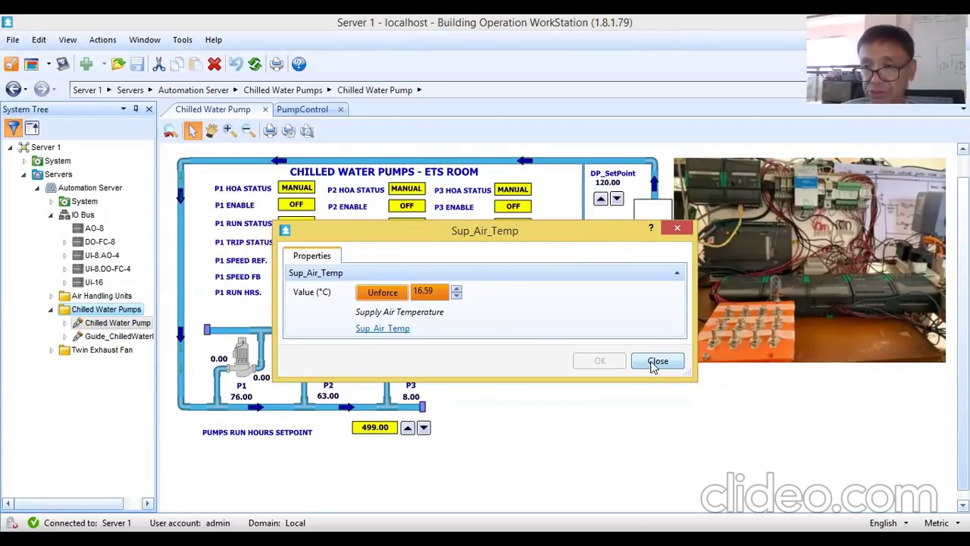
{"action": "left_click", "coordinate": [657, 362]}
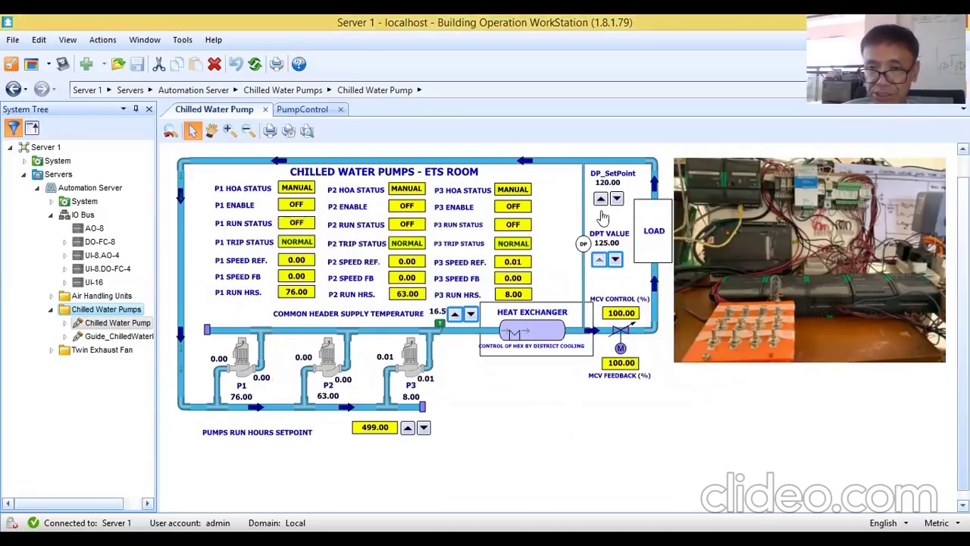
{"action": "left_click", "coordinate": [607, 186]}
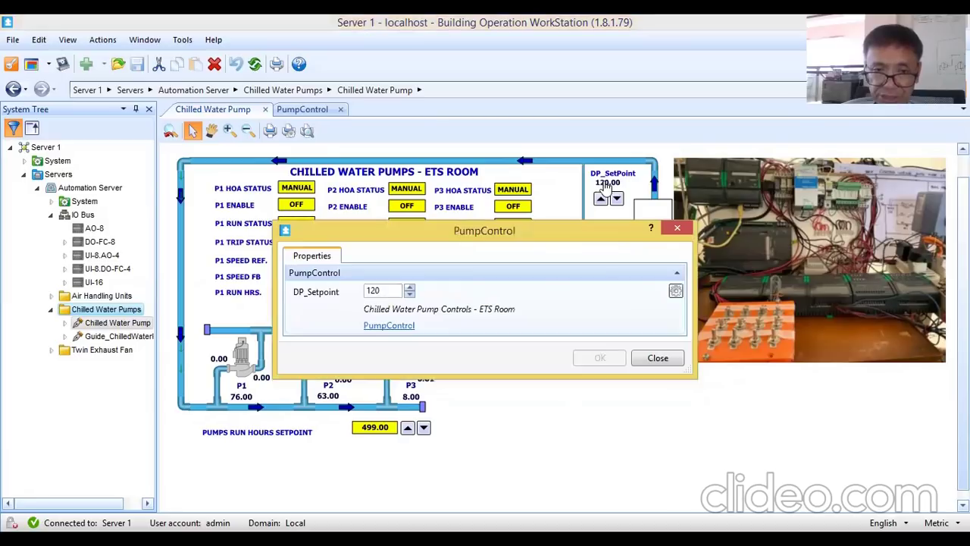
{"action": "left_click", "coordinate": [656, 359]}
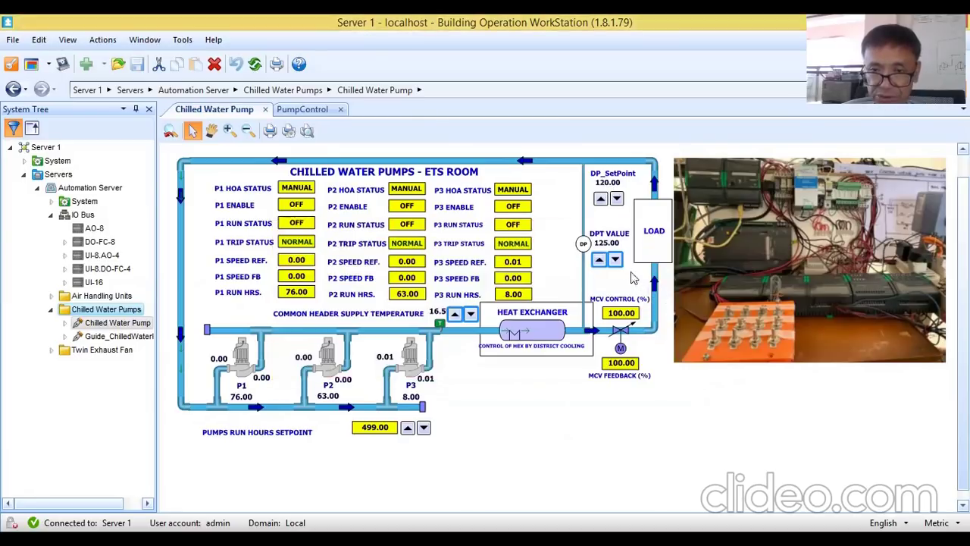
{"action": "left_click", "coordinate": [610, 248]}
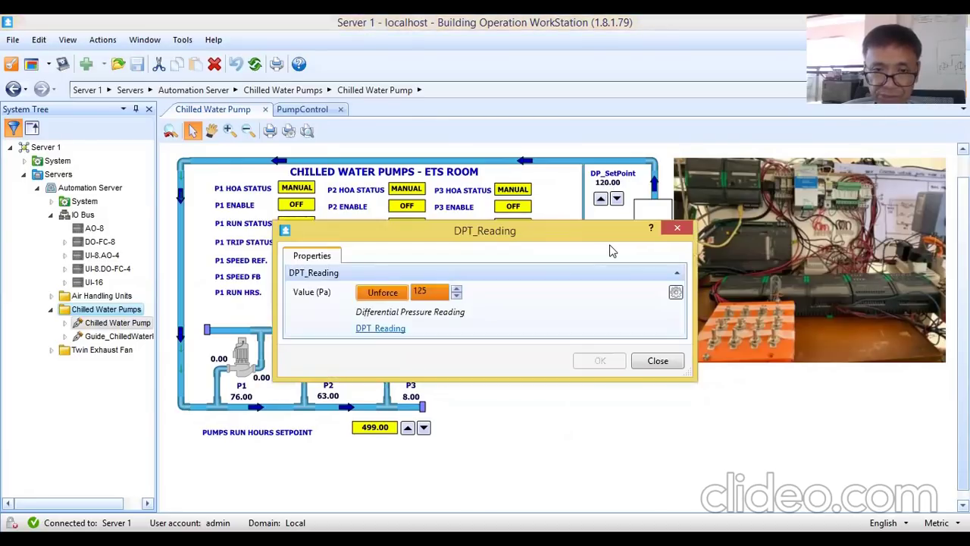
{"action": "left_click", "coordinate": [656, 363]}
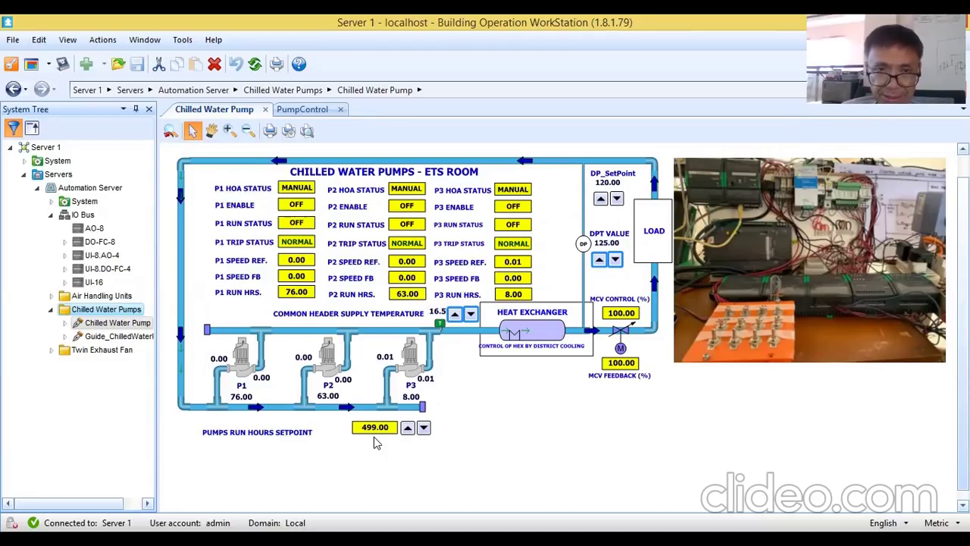
Examine the pump run-hours, PUMP_RH_SP setpoint and runtime alarm blocks in the PumpControl program diagram against the graphic.
{"action": "left_click", "coordinate": [303, 109]}
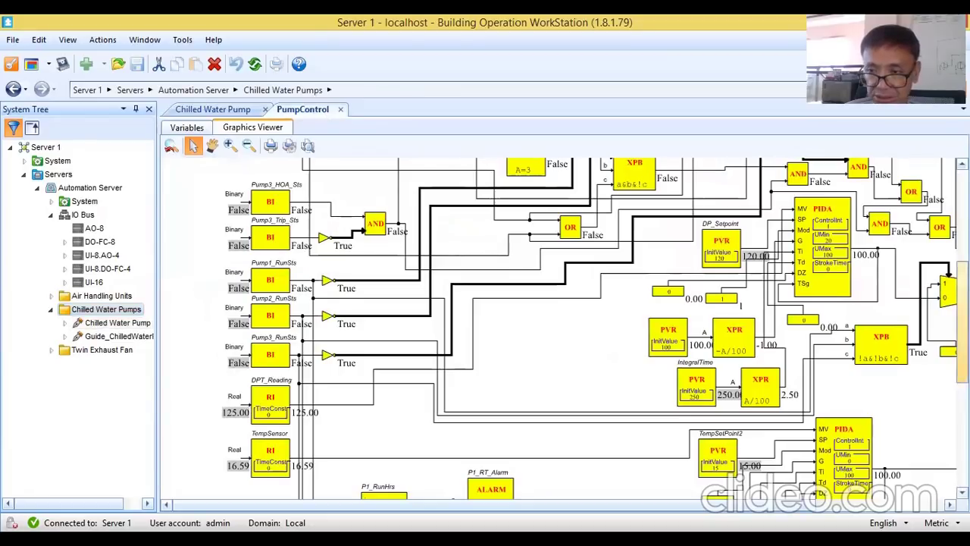
{"action": "scroll", "coordinate": [558, 328], "scroll_direction": "down", "scroll_amount": 8}
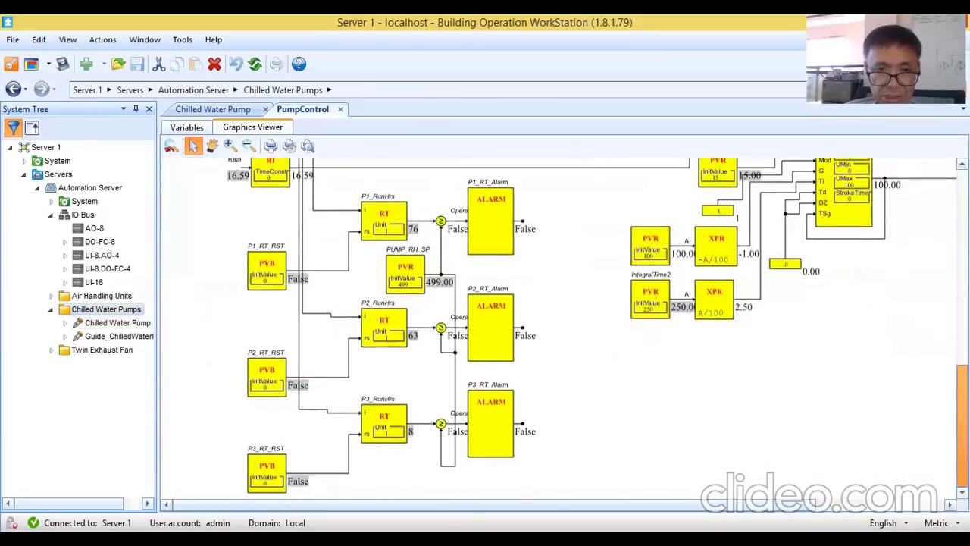
{"action": "scroll", "coordinate": [558, 328], "scroll_direction": "up", "scroll_amount": 2}
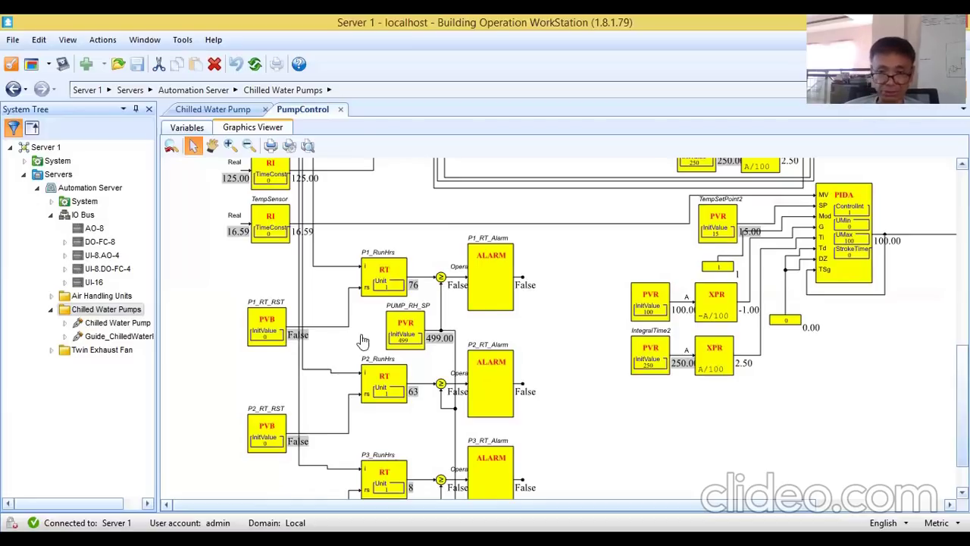
{"action": "left_click", "coordinate": [216, 111]}
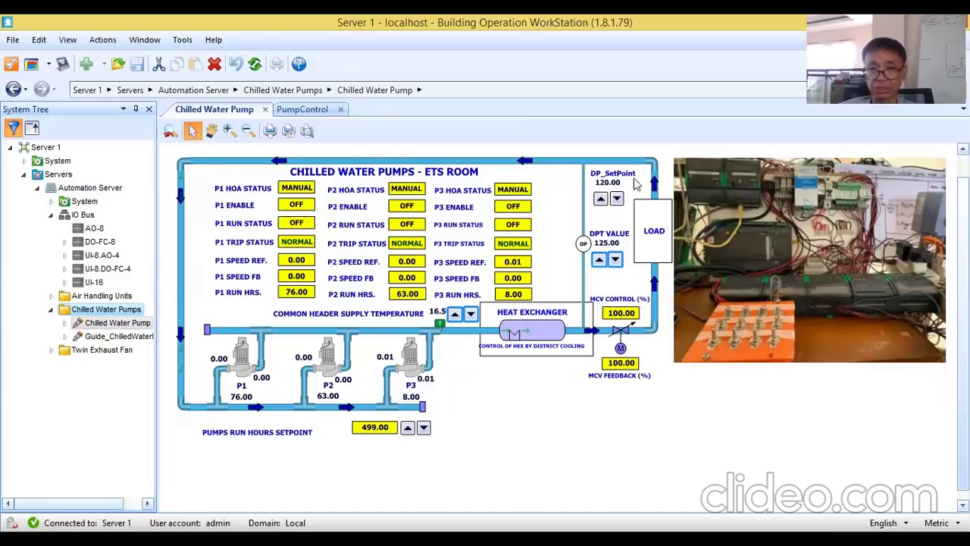
{"action": "left_click", "coordinate": [315, 110]}
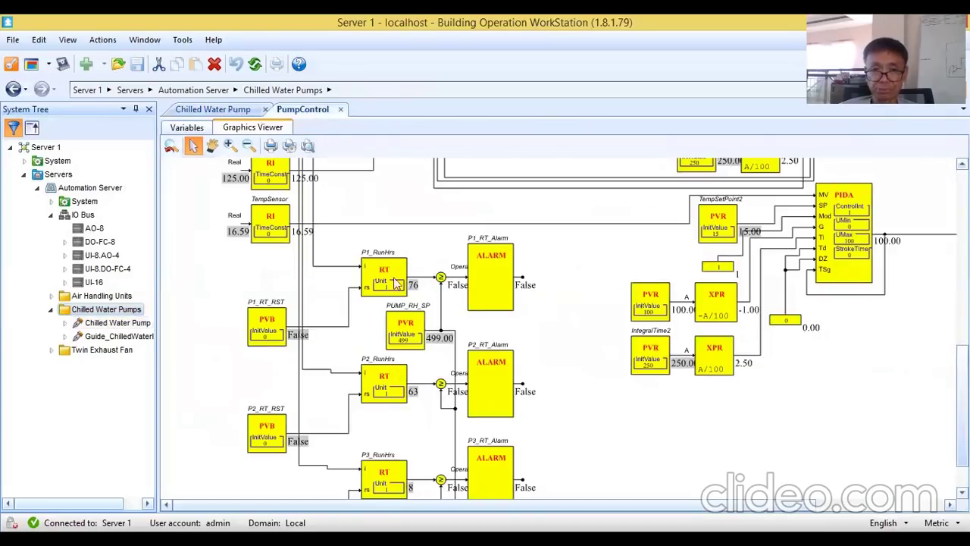
Compare the pump statuses on the graphic with the PumpControl logic from the HOA and trip inputs to the pump enable outputs.
{"action": "left_click", "coordinate": [220, 111]}
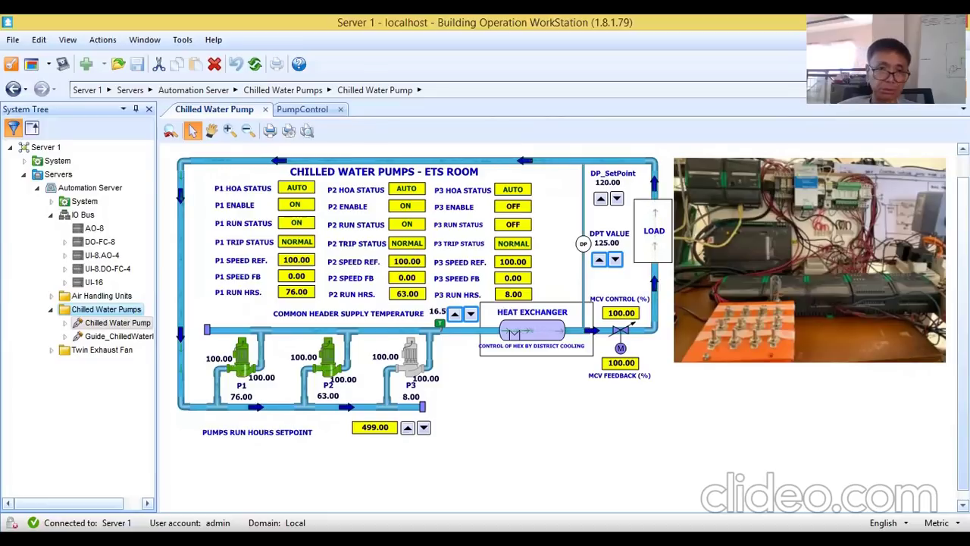
{"action": "left_click", "coordinate": [297, 111]}
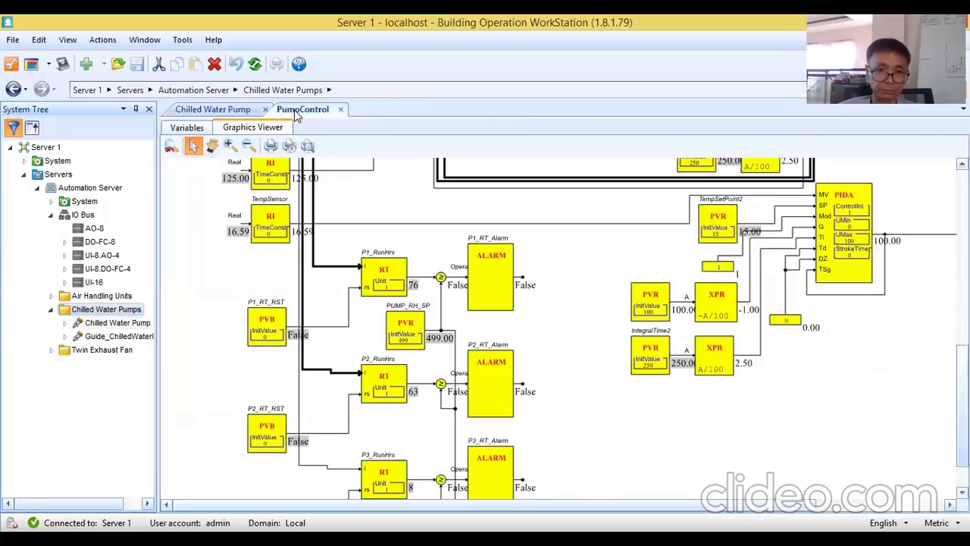
{"action": "scroll", "coordinate": [595, 329], "scroll_direction": "up", "scroll_amount": 5}
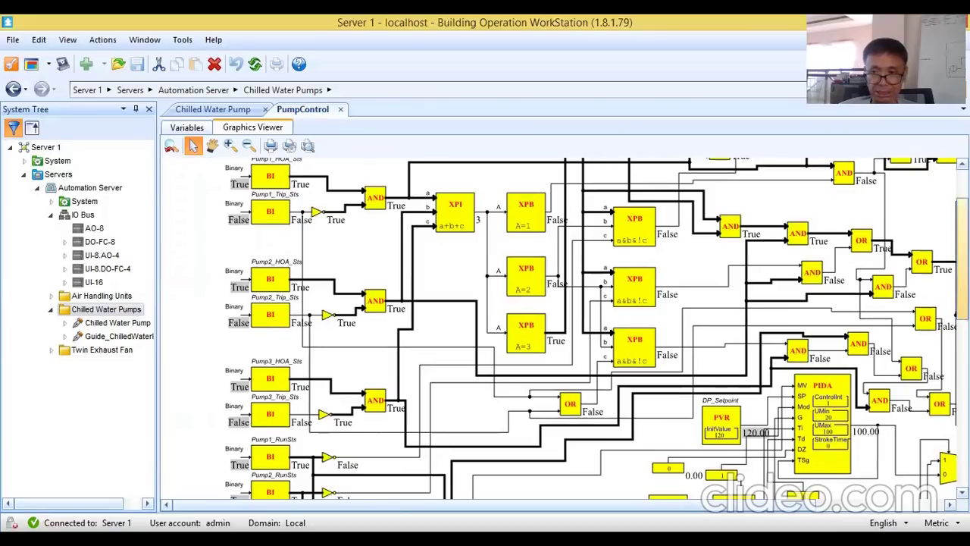
{"action": "scroll", "coordinate": [266, 228], "scroll_direction": "up", "scroll_amount": 2}
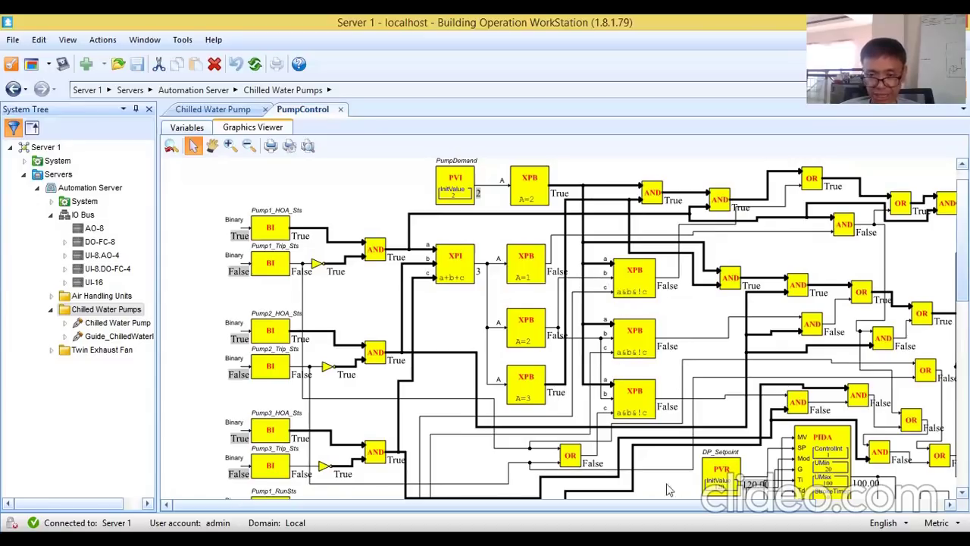
{"action": "left_click_drag", "start_coordinate": [443, 503], "coordinate": [576, 503]}
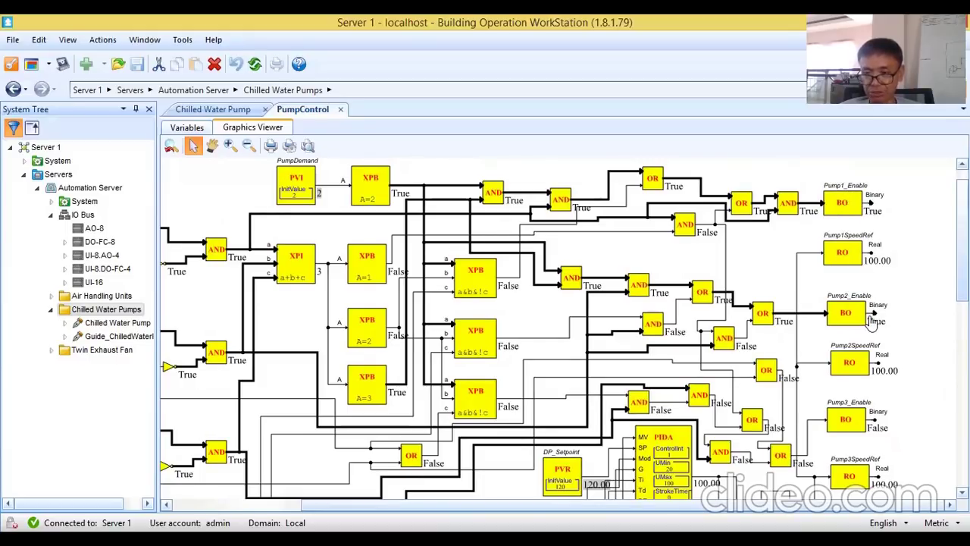
{"action": "left_click", "coordinate": [227, 111]}
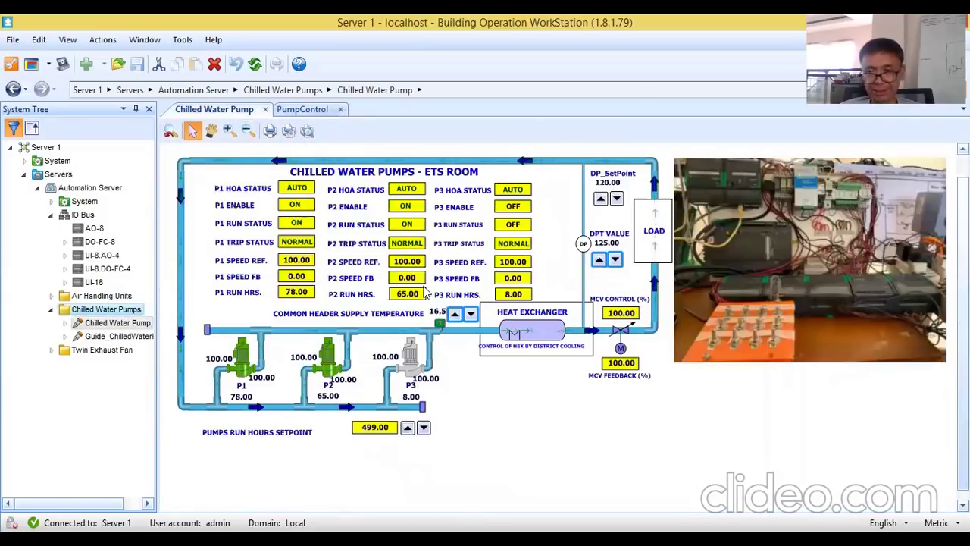
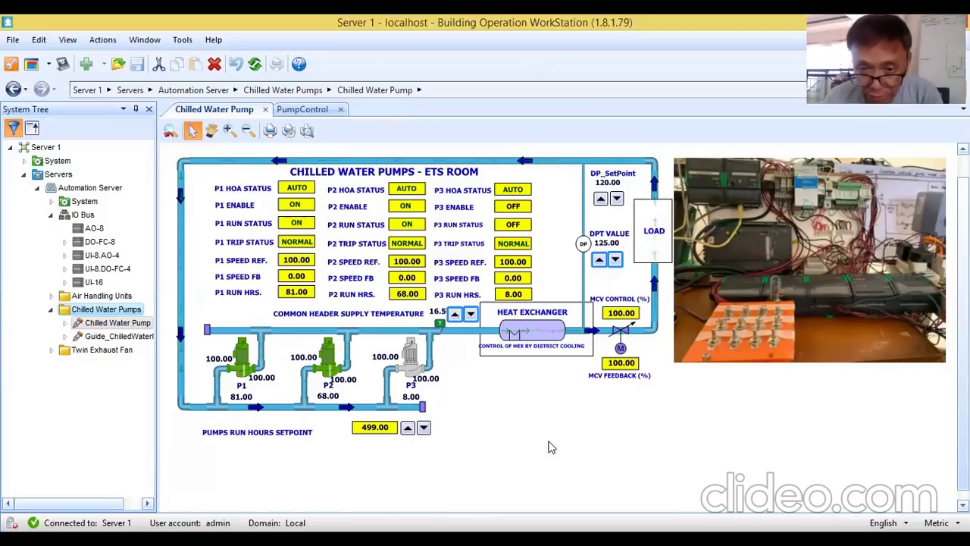
{"action": "scroll", "coordinate": [551, 447], "scroll_direction": "down", "scroll_amount": 1}
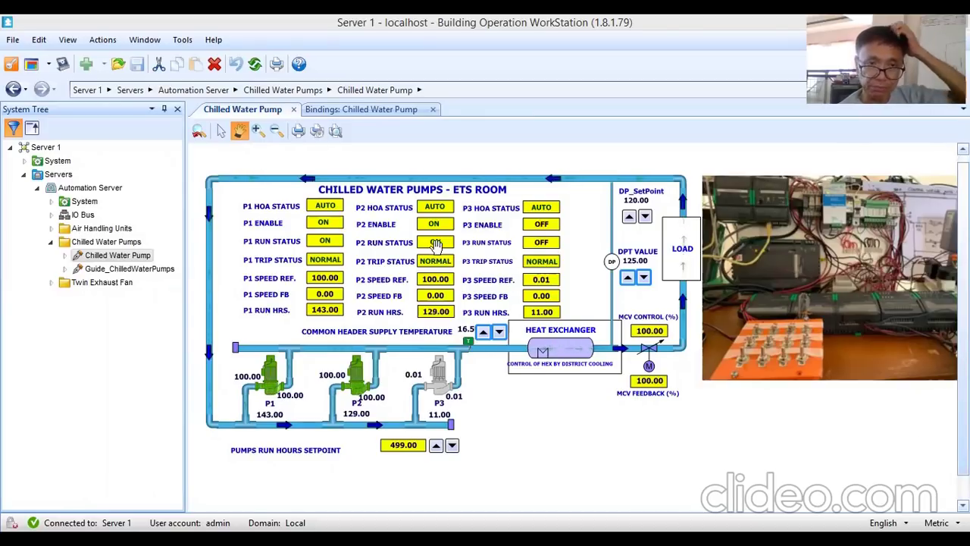
Open PumpControl from the Chilled Water Pumps folder, show its program diagram and narrow the system tree to enlarge the diagram area.
{"action": "right_click", "coordinate": [105, 242]}
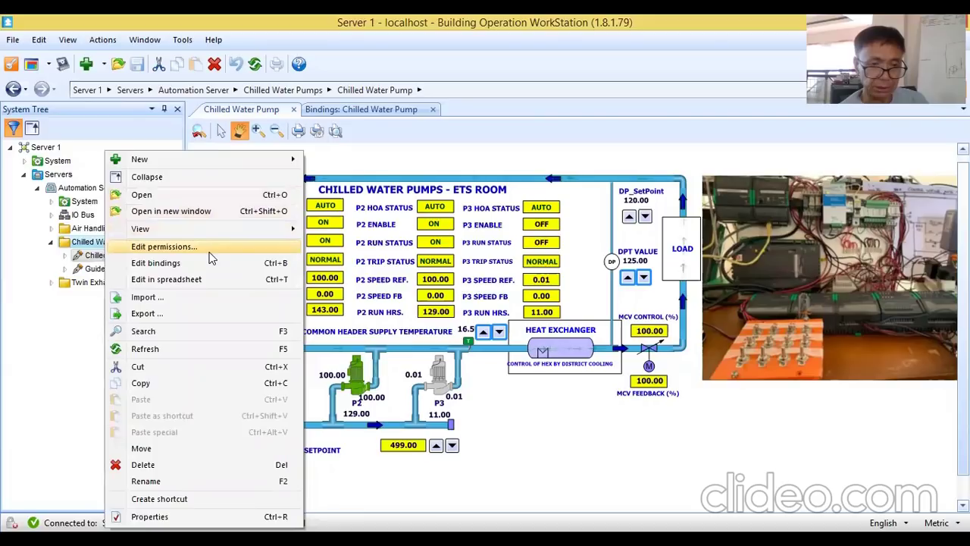
{"action": "left_click", "coordinate": [207, 212]}
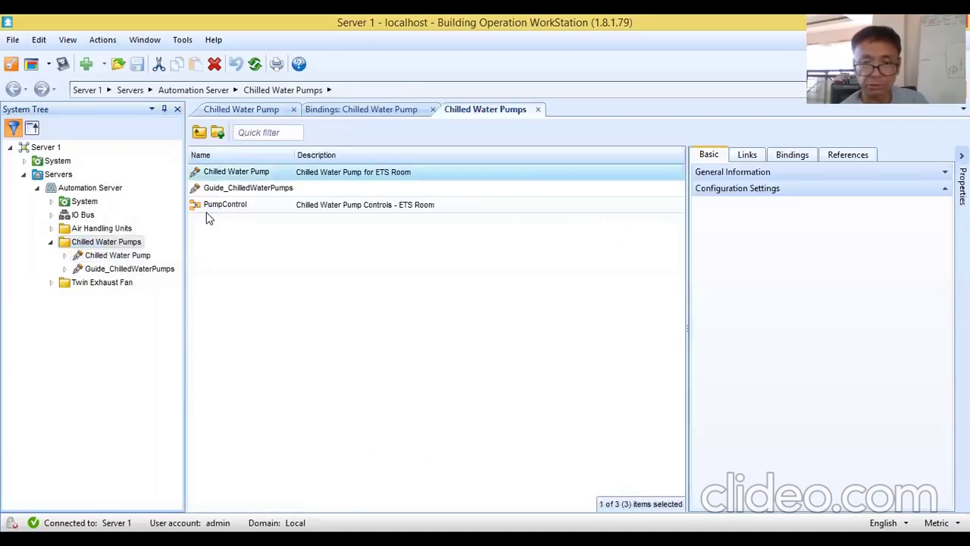
{"action": "double_click", "coordinate": [224, 204]}
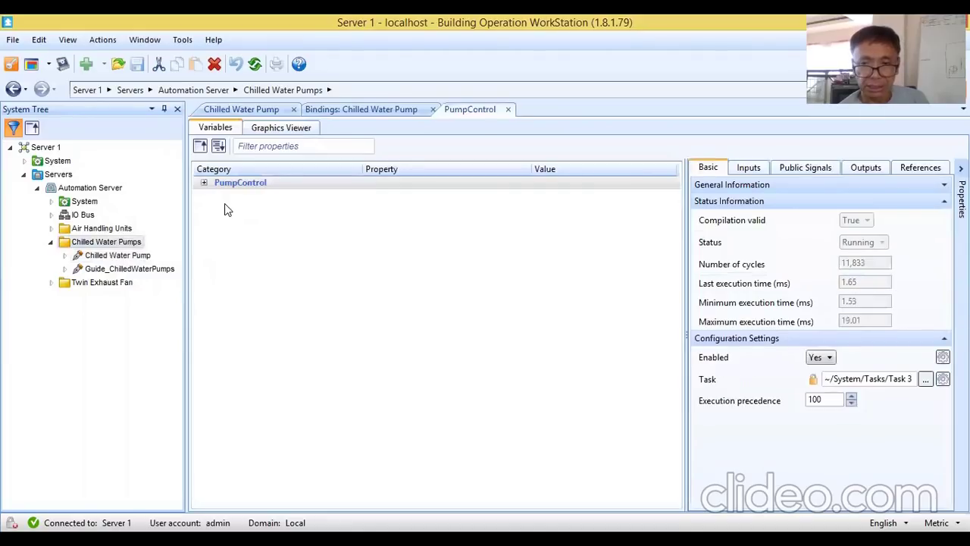
{"action": "left_click", "coordinate": [269, 128]}
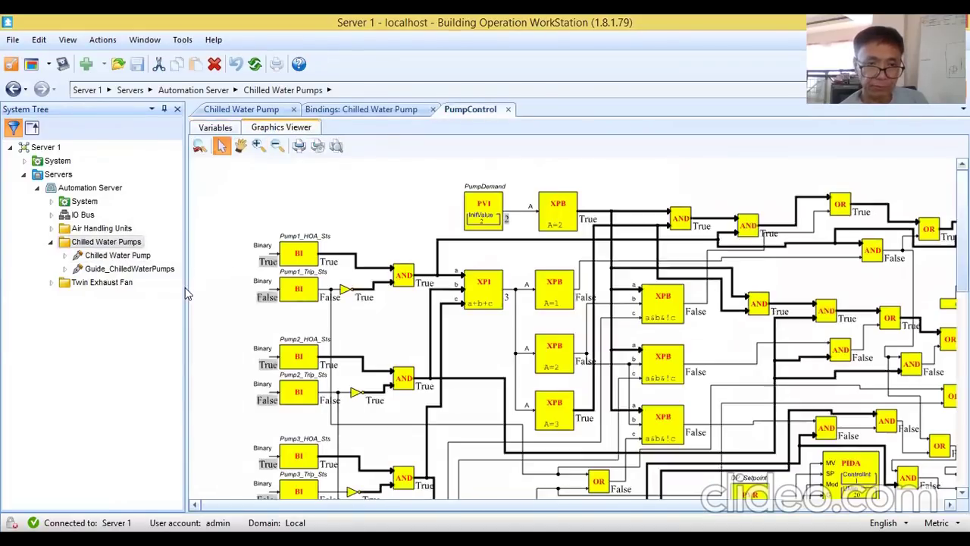
{"action": "left_click_drag", "start_coordinate": [187, 287], "coordinate": [97, 297]}
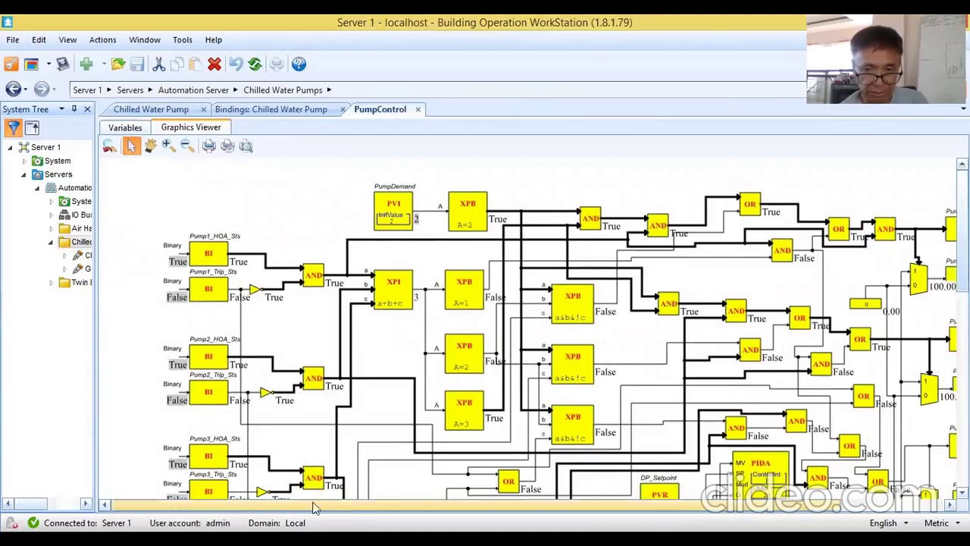
Examine how the DP_Setpoint PIDA output and the enable signals feed the selectors before the Pump1, Pump2 and Pump3 speed references.
{"action": "left_click_drag", "start_coordinate": [316, 506], "coordinate": [535, 506]}
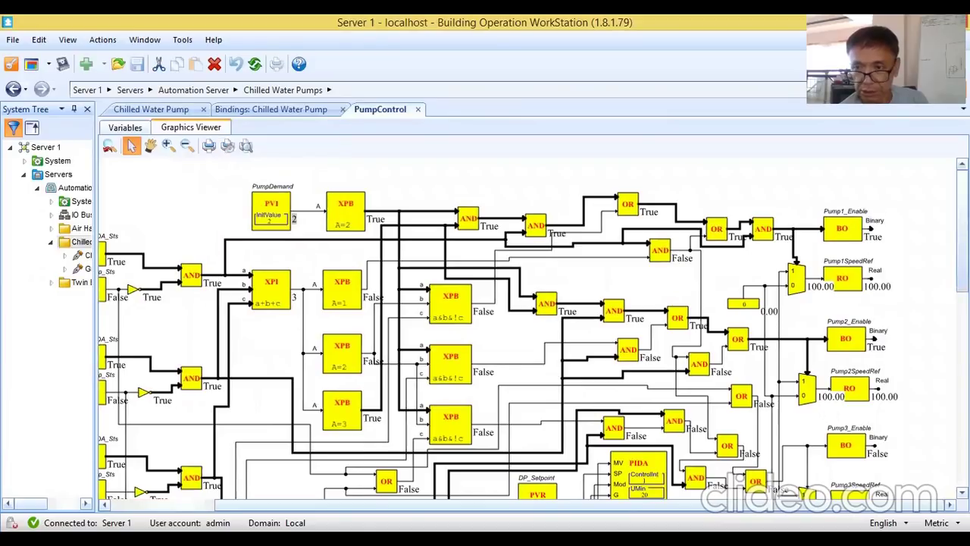
{"action": "mouse_move", "coordinate": [961, 227]}
{"action": "left_mouse_down"}
{"action": "mouse_move", "coordinate": [961, 277]}
{"action": "mouse_move", "coordinate": [961, 235]}
{"action": "left_mouse_up"}
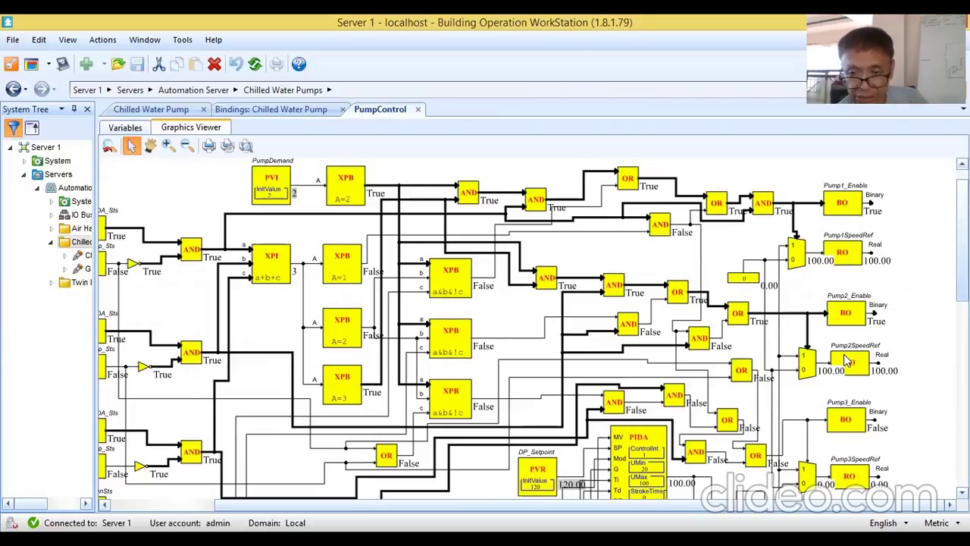
{"action": "left_click_drag", "start_coordinate": [961, 241], "coordinate": [961, 353]}
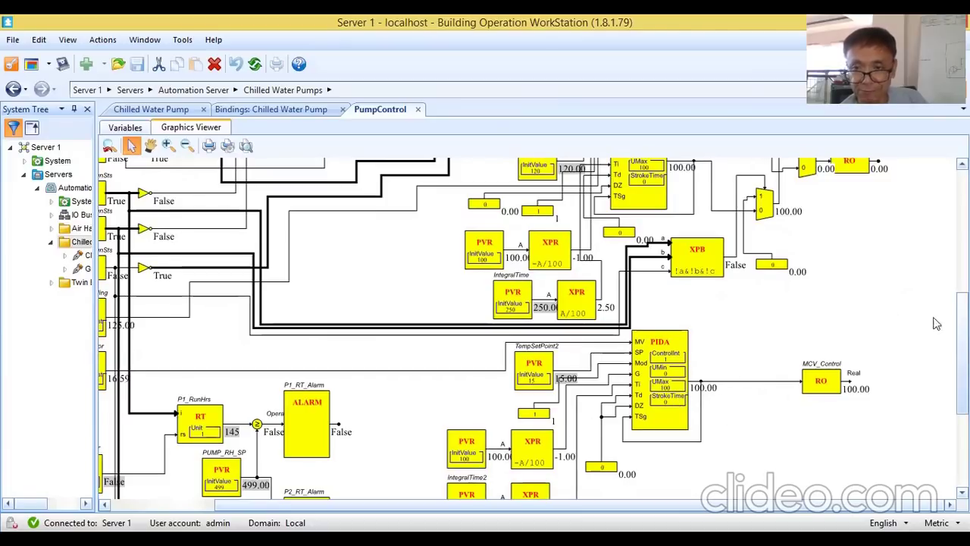
{"action": "left_click_drag", "start_coordinate": [961, 341], "coordinate": [961, 292]}
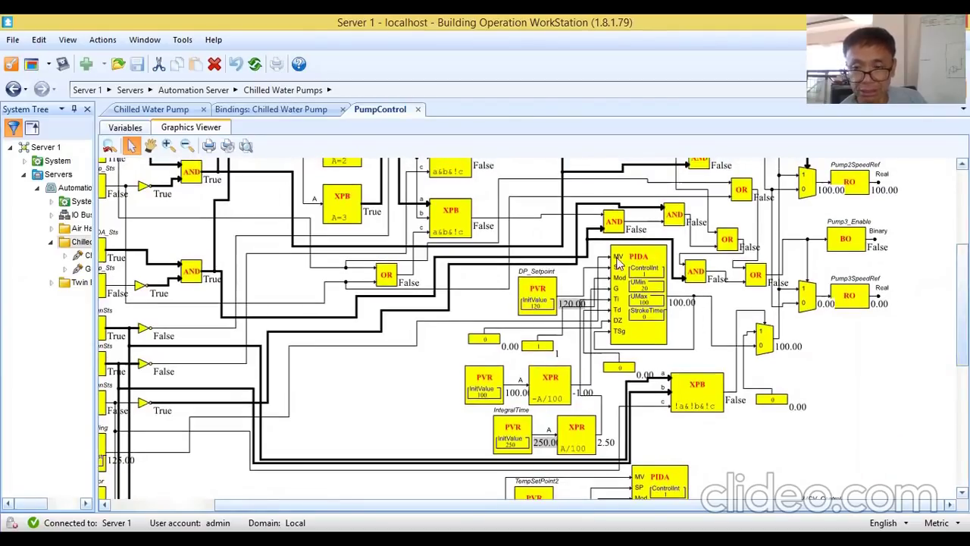
{"action": "left_click_drag", "start_coordinate": [961, 303], "coordinate": [961, 240]}
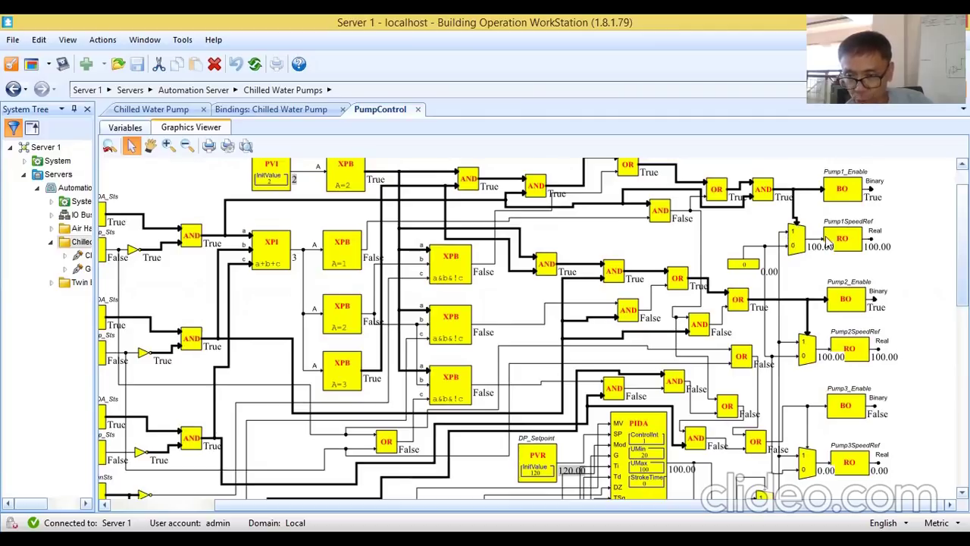
{"action": "left_click_drag", "start_coordinate": [962, 243], "coordinate": [962, 285]}
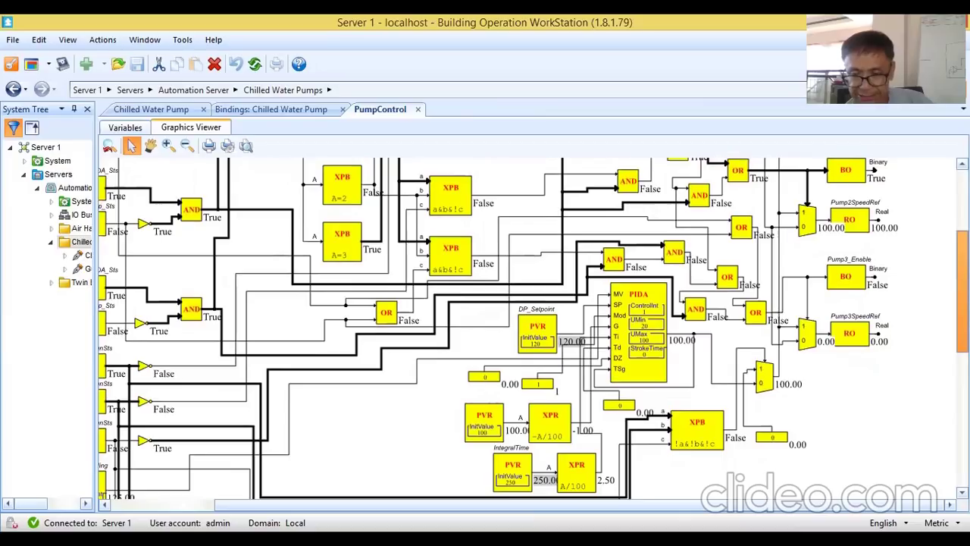
{"action": "left_click_drag", "start_coordinate": [961, 288], "coordinate": [961, 246]}
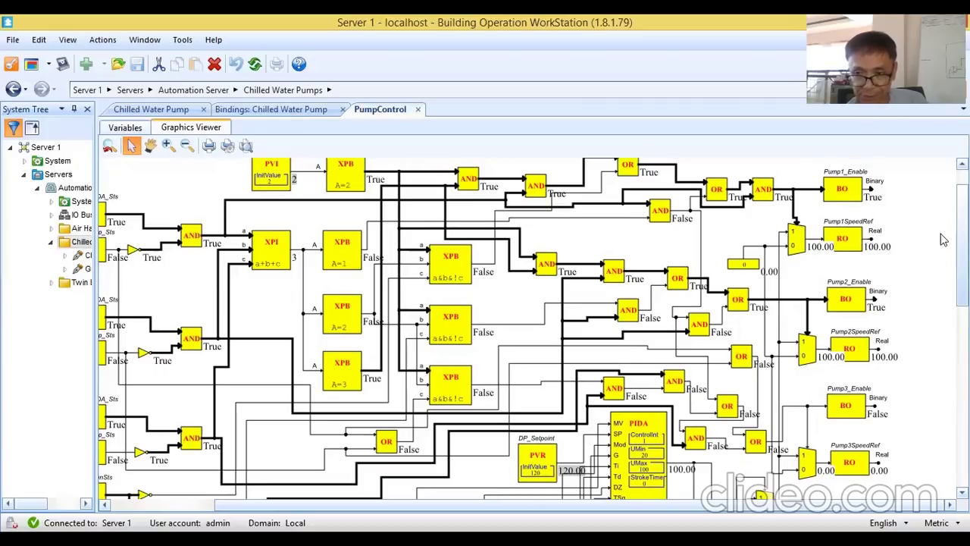
{"action": "mouse_move", "coordinate": [961, 250]}
{"action": "left_mouse_down"}
{"action": "mouse_move", "coordinate": [961, 277]}
{"action": "mouse_move", "coordinate": [961, 267]}
{"action": "left_mouse_up"}
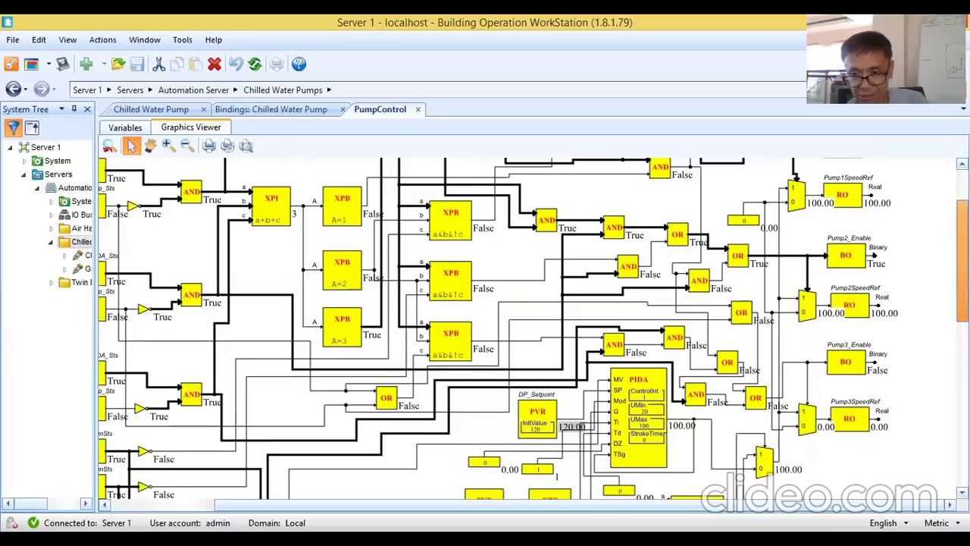
{"action": "scroll", "coordinate": [961, 258], "scroll_direction": "down", "scroll_amount": 3}
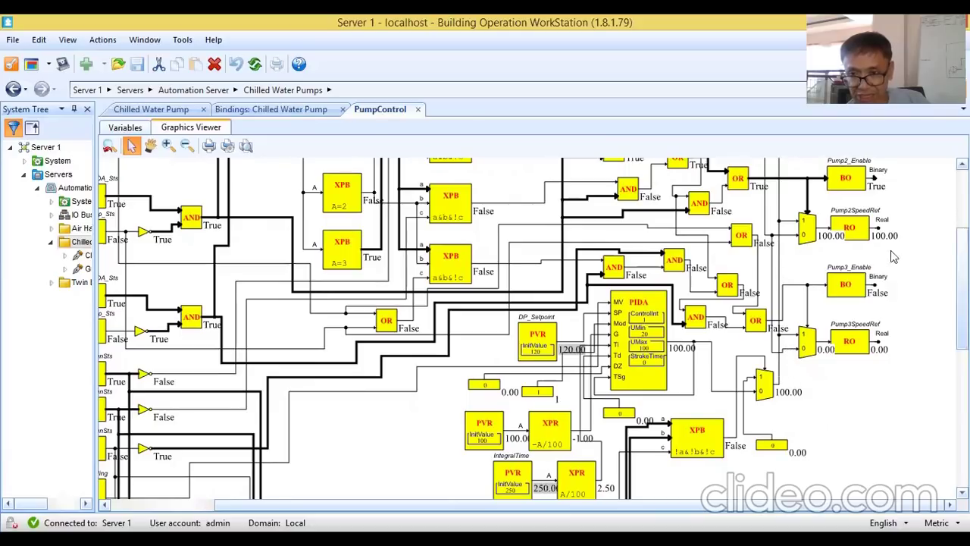
{"action": "left_click_drag", "start_coordinate": [961, 288], "coordinate": [962, 257]}
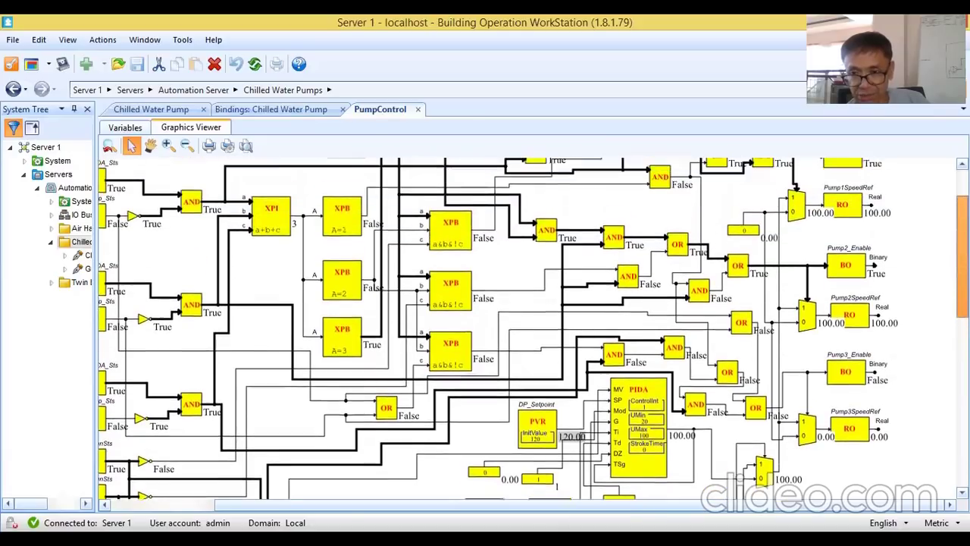
{"action": "scroll", "coordinate": [773, 320], "scroll_direction": "down", "scroll_amount": 3}
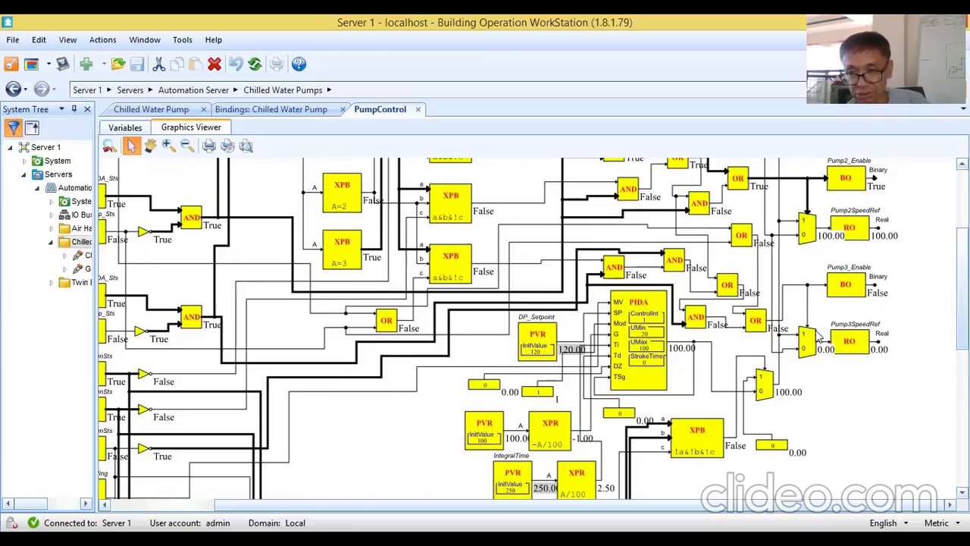
Compare the pump trip and enable statuses on the graphic with the standby changeover logic feeding the Pump1, Pump2 and Pump3 enable outputs.
{"action": "left_click", "coordinate": [152, 111]}
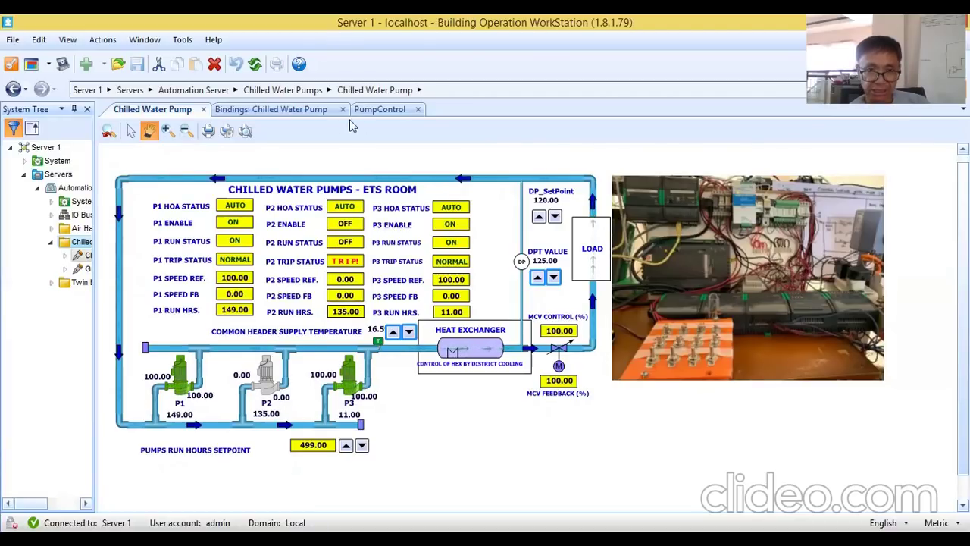
{"action": "left_click", "coordinate": [369, 112]}
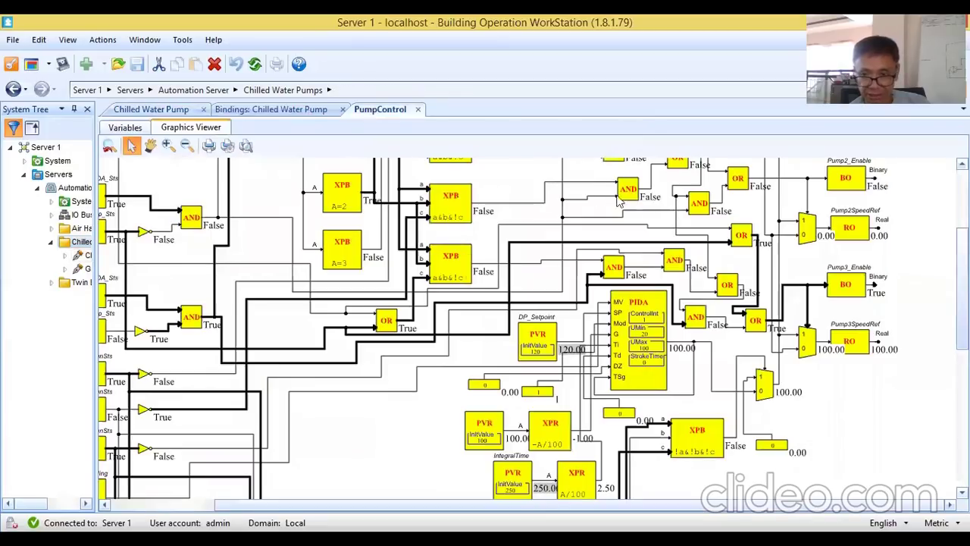
{"action": "scroll", "coordinate": [961, 265], "scroll_direction": "up", "scroll_amount": 5}
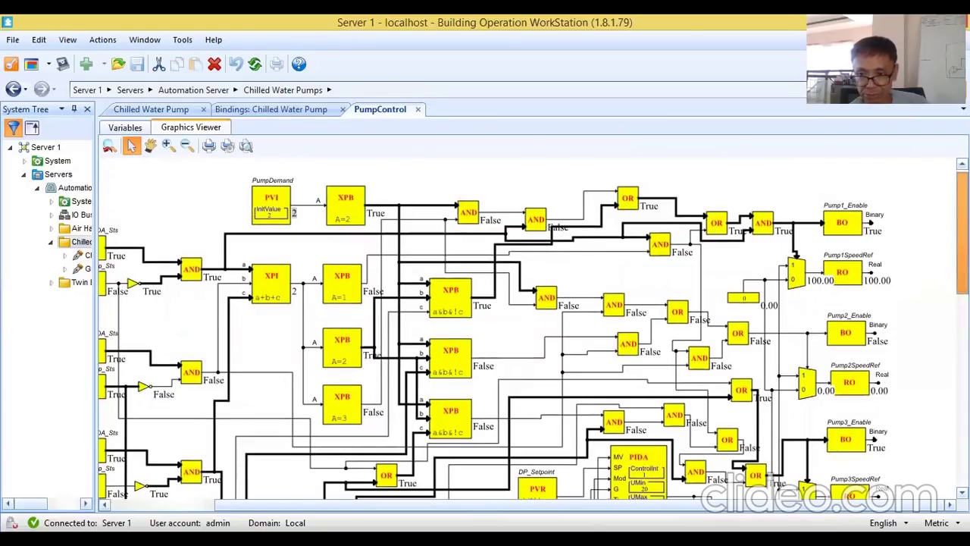
{"action": "left_click_drag", "start_coordinate": [962, 233], "coordinate": [962, 261]}
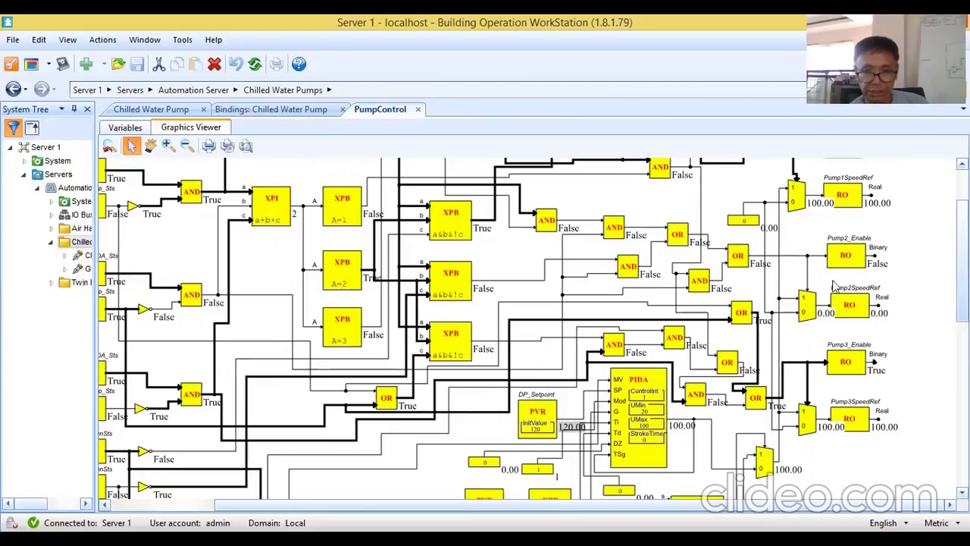
Trace the pump run hours from the graphic and its bindings to the P1_RunHrs, P2_RunHrs and P3_RunHrs blocks and alarms in PumpControl.
{"action": "left_click", "coordinate": [164, 111]}
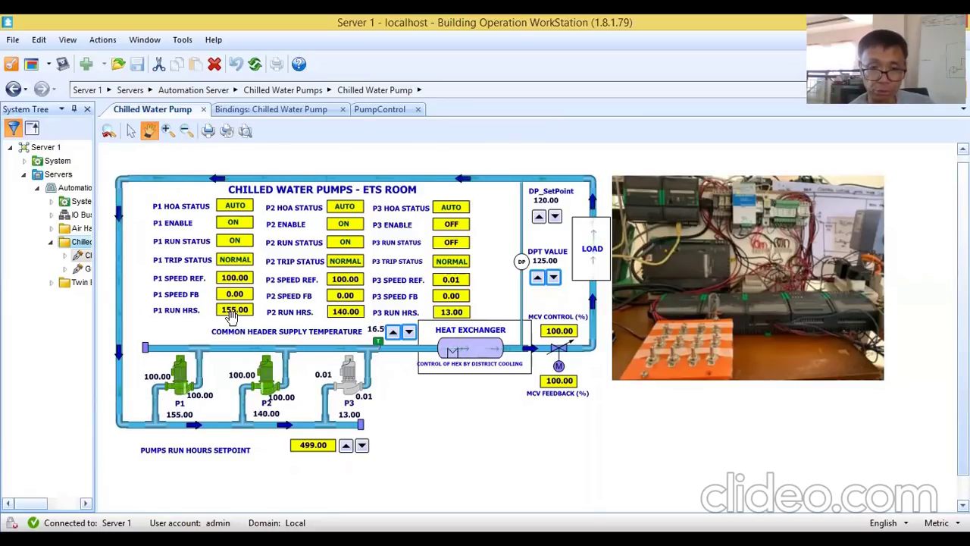
{"action": "left_click", "coordinate": [294, 113]}
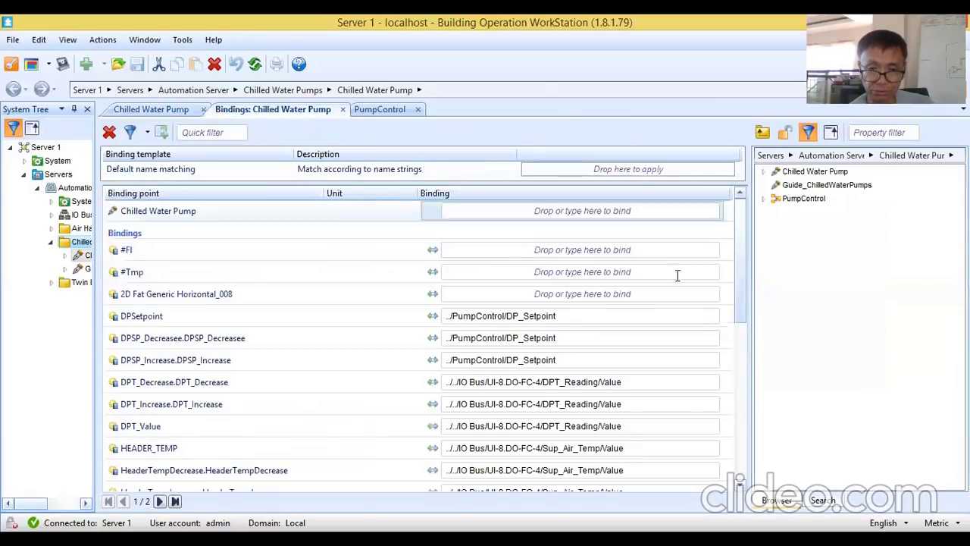
{"action": "left_click_drag", "start_coordinate": [741, 254], "coordinate": [739, 286]}
{"action": "left_click", "coordinate": [388, 112]}
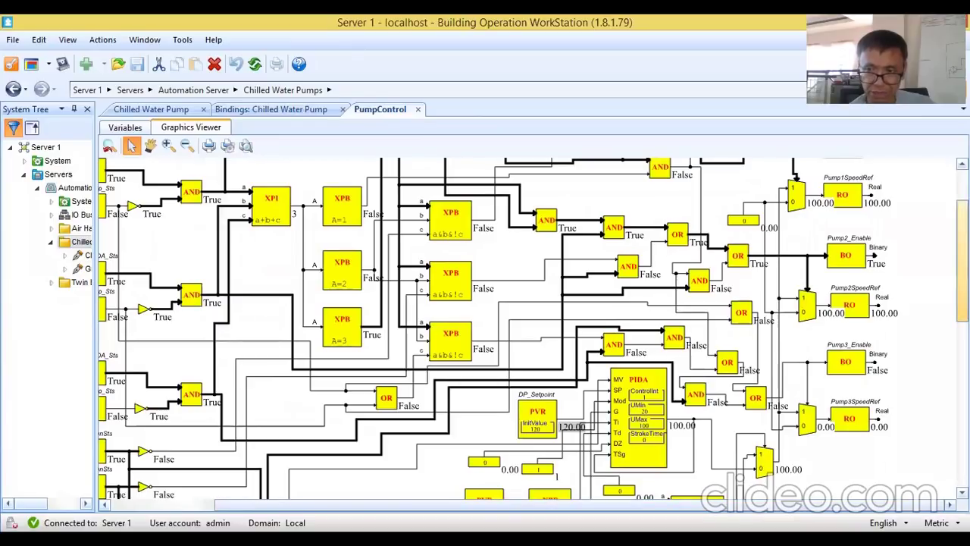
{"action": "left_click_drag", "start_coordinate": [961, 258], "coordinate": [962, 392]}
{"action": "left_click_drag", "start_coordinate": [625, 502], "coordinate": [424, 455]}
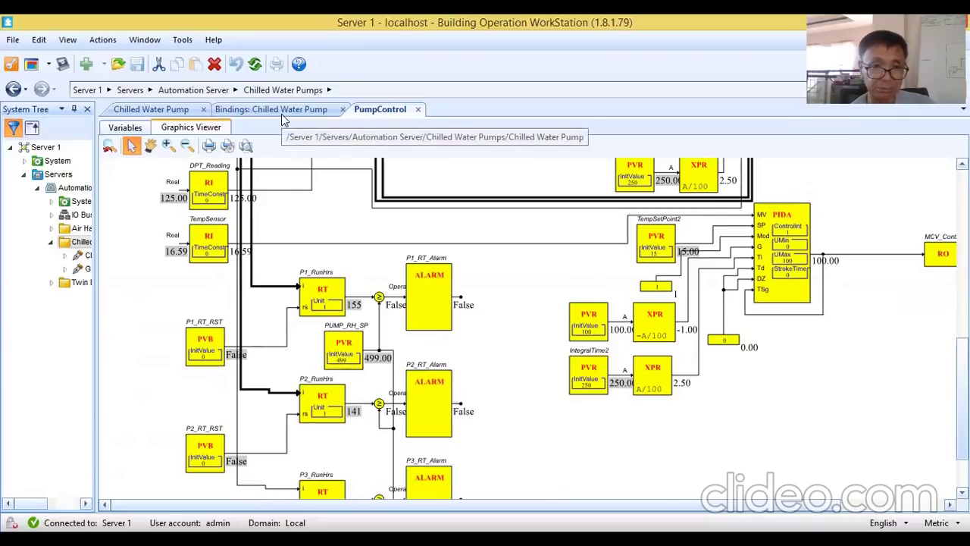
Return to the Chilled Water Pump graphic and switch from panning to selection mode.
{"action": "left_click", "coordinate": [152, 114]}
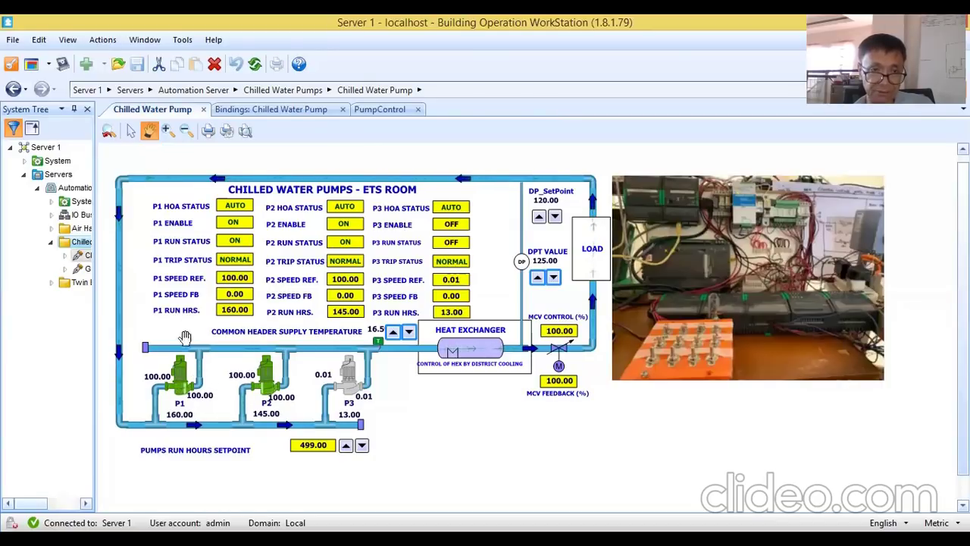
{"action": "left_click", "coordinate": [130, 131]}
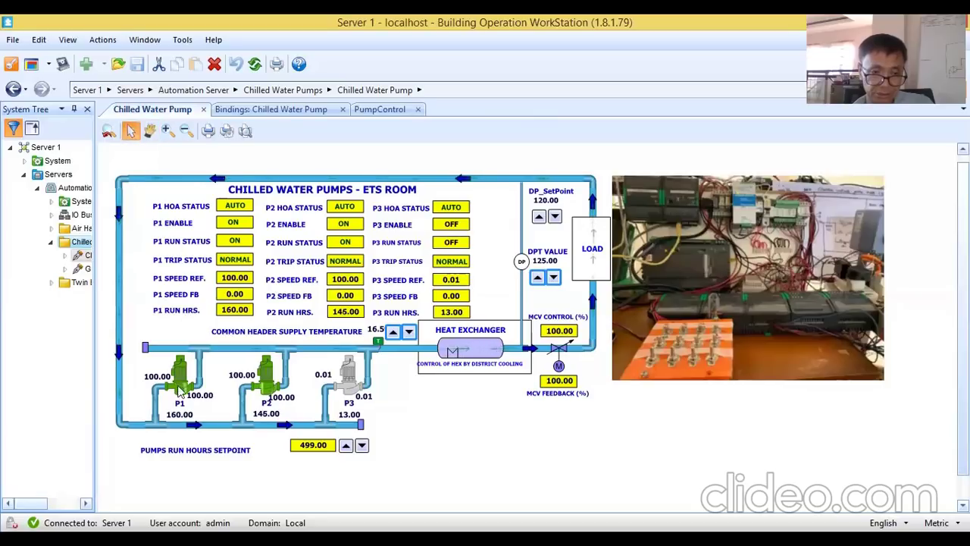